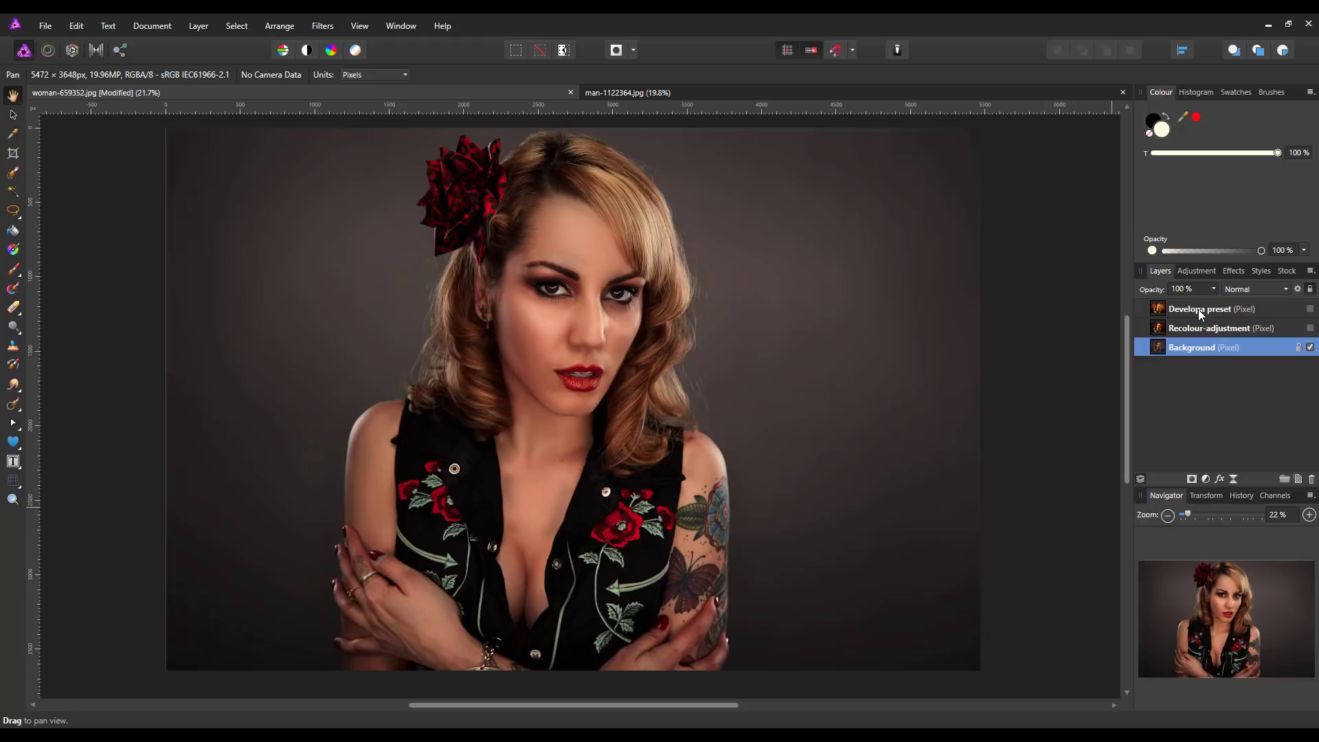
# Show the Recolour-adjustment and Developa preset layers in the woman portrait.
pyautogui.click(1206, 479)
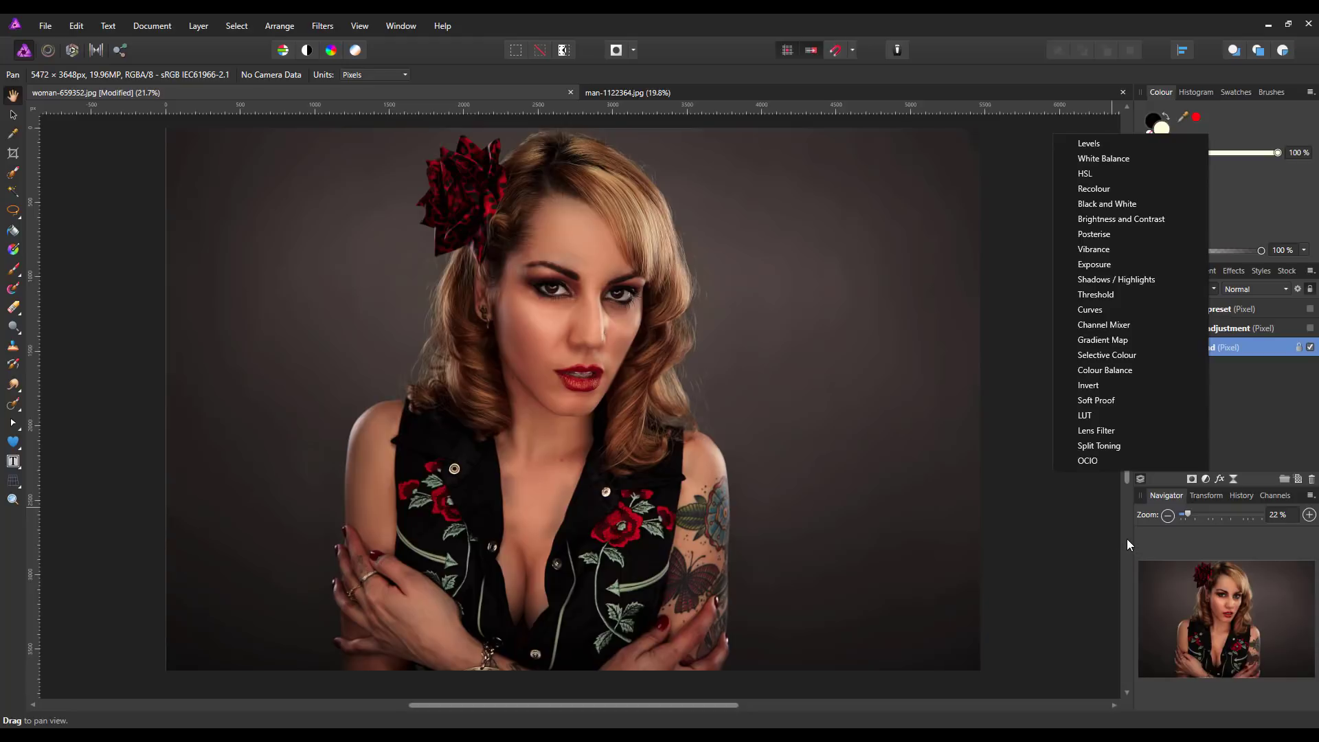
pyautogui.click(1128, 480)
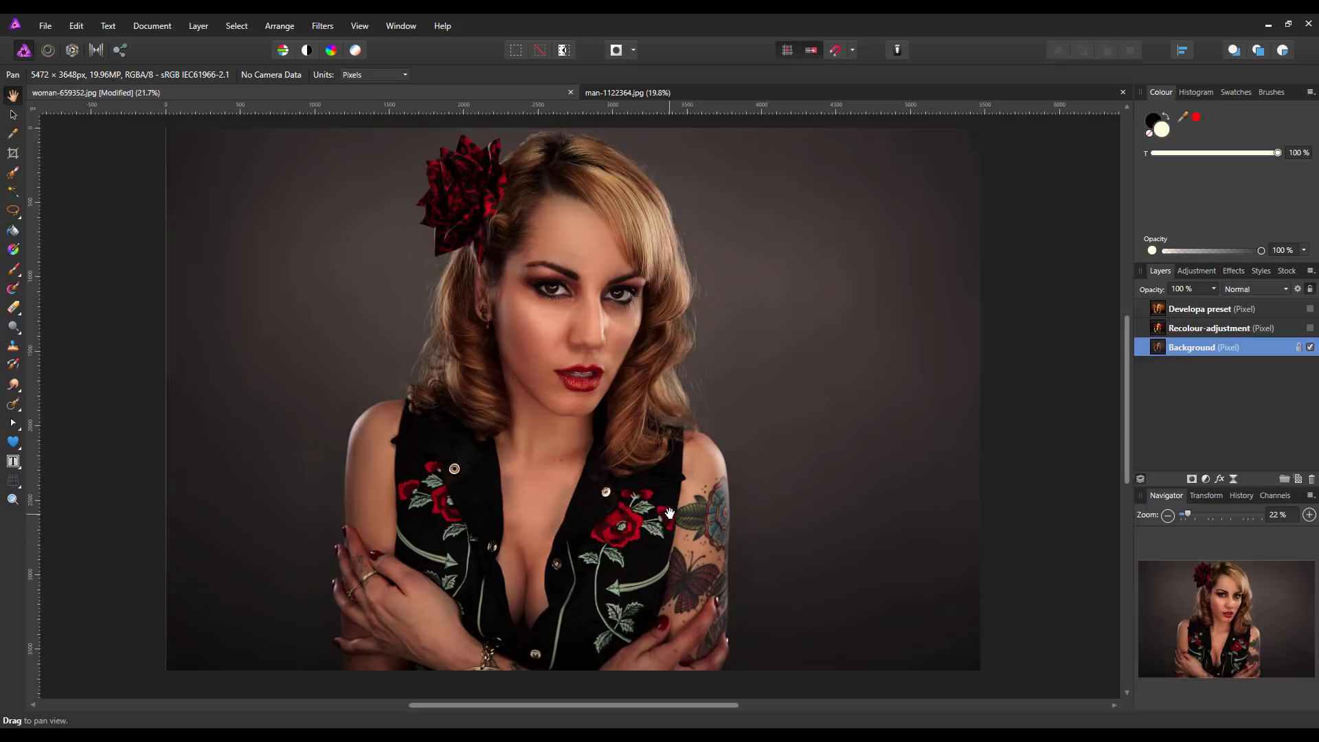
pyautogui.click(1310, 328)
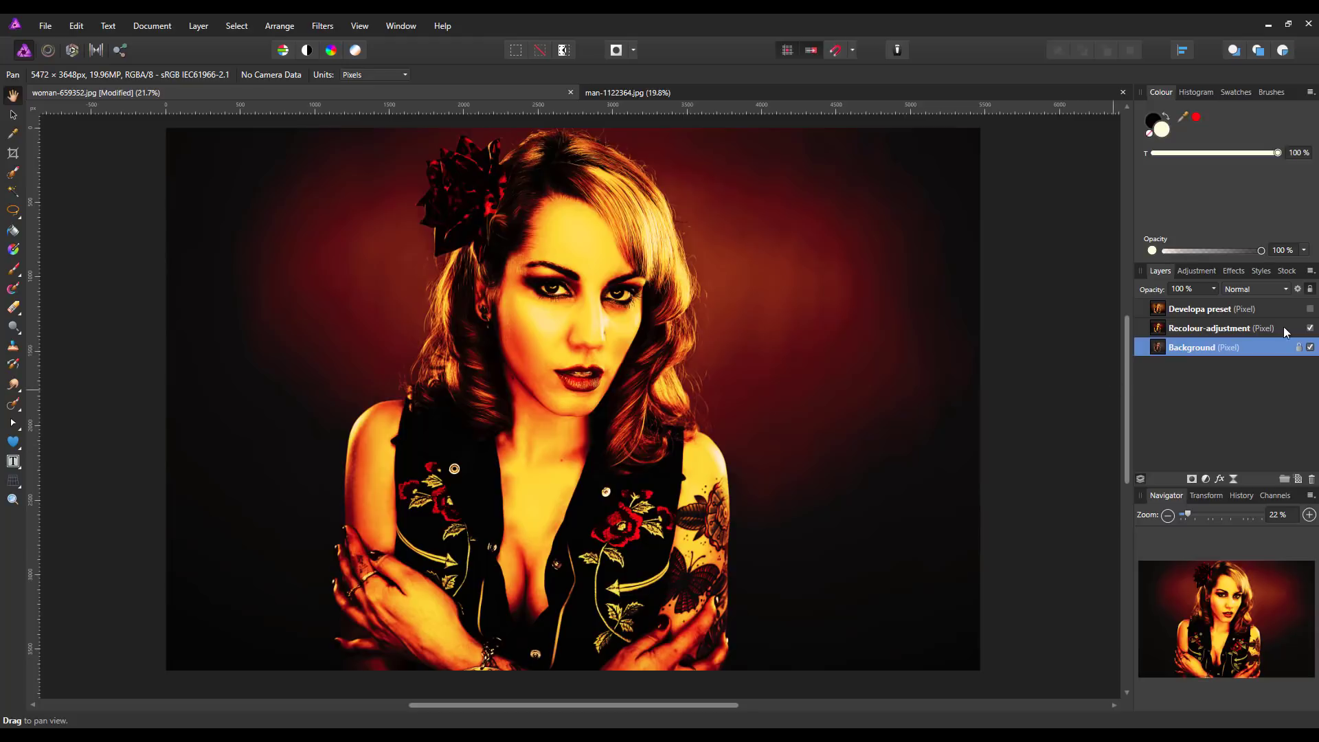
pyautogui.click(1310, 309)
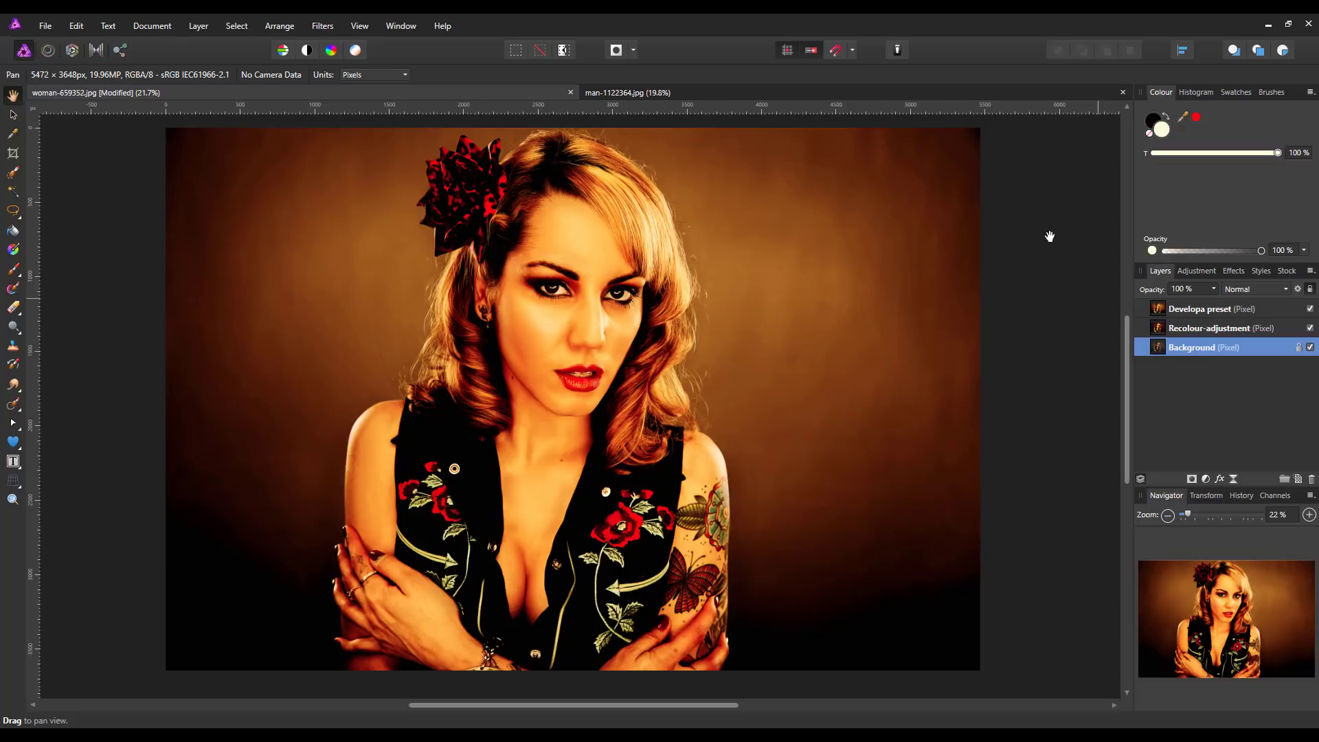
# Switch to man-1122364.jpg and add a Recolour adjustment layer above the background.
pyautogui.click(781, 94)
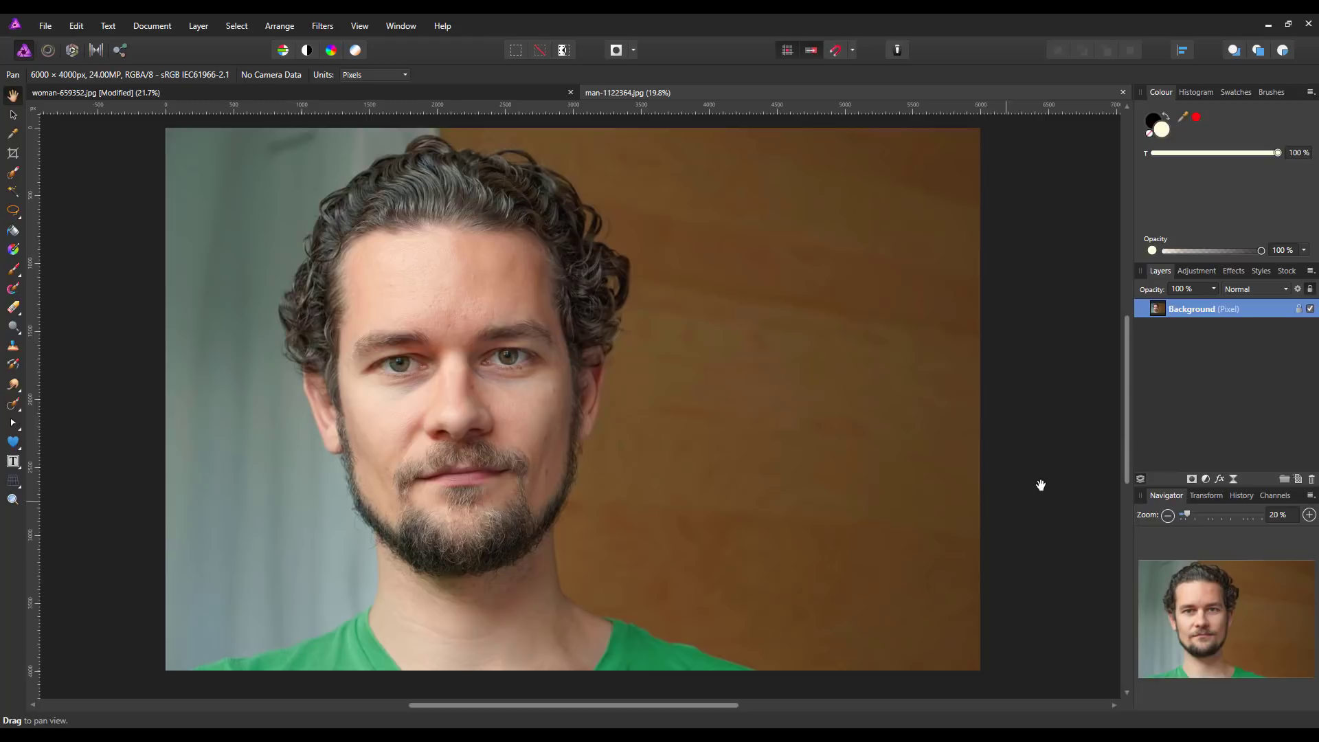
pyautogui.click(1206, 479)
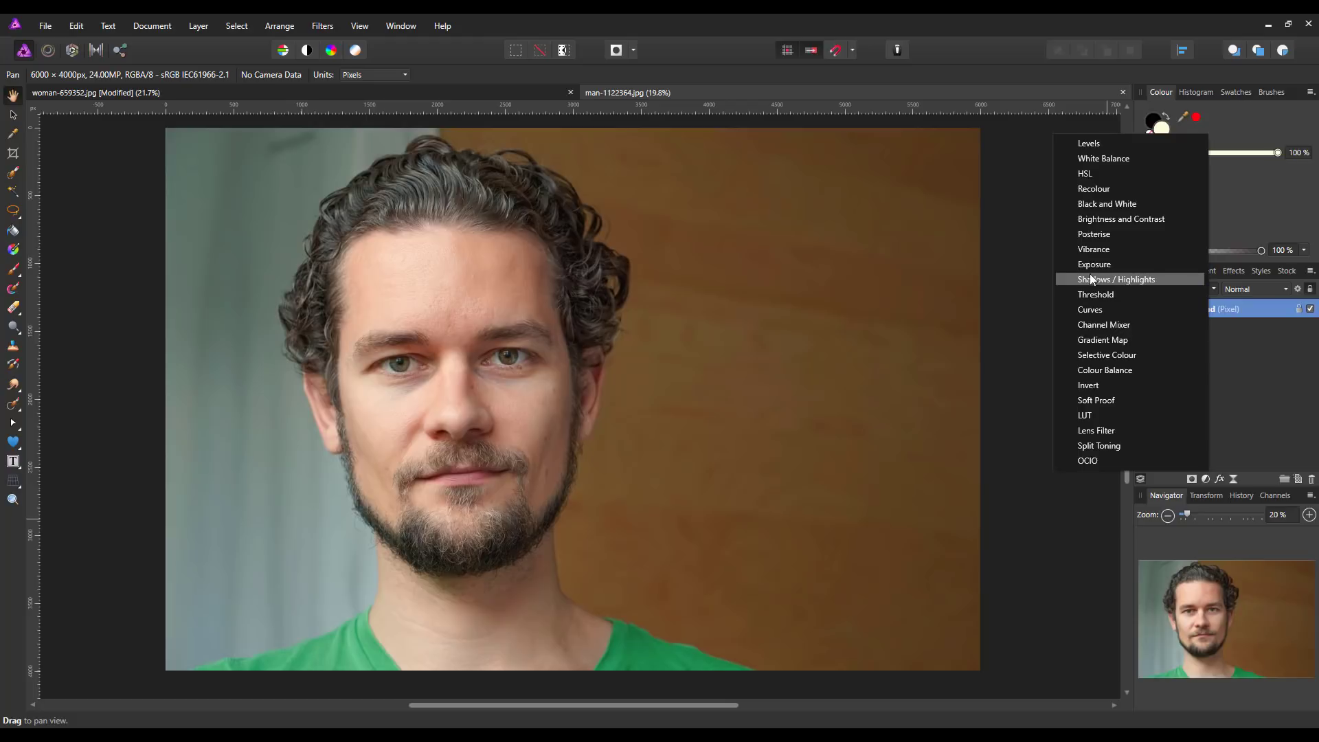
pyautogui.click(1086, 190)
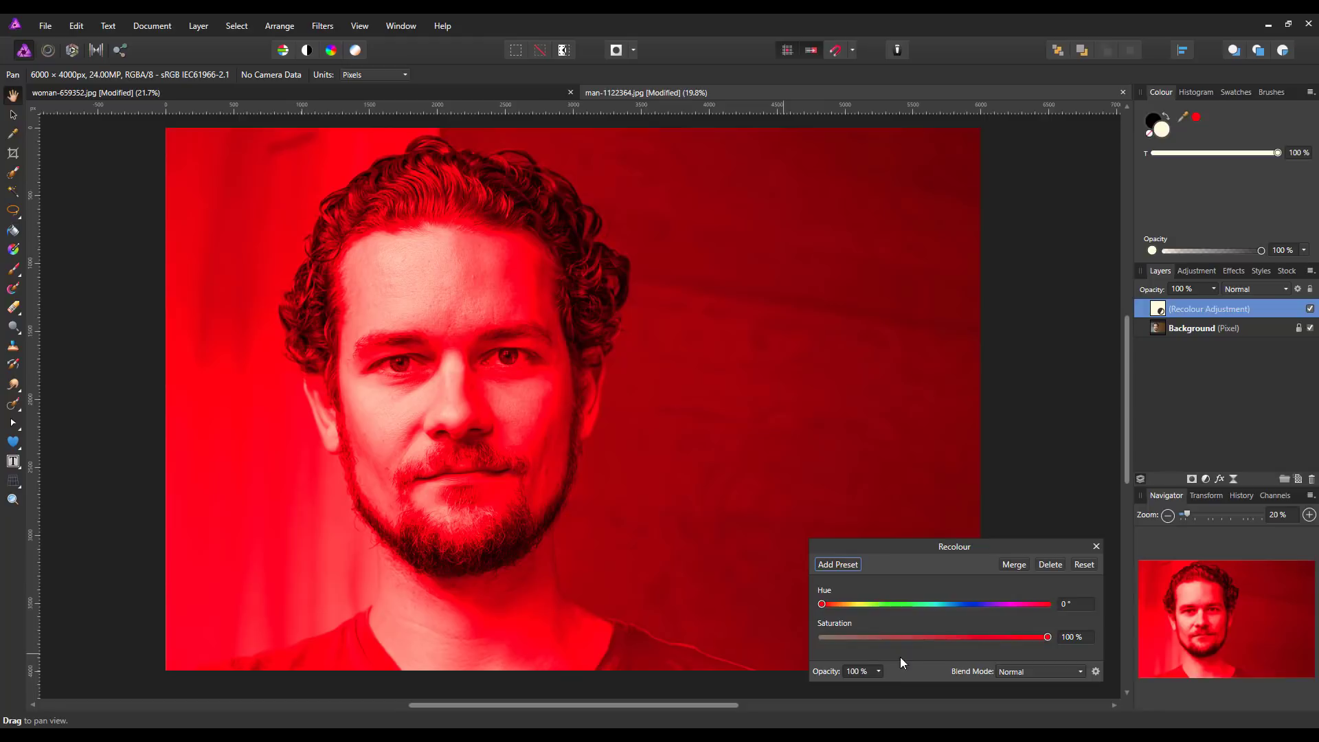
# Start adding a Recolour preset, cancel its naming dialog and delete the Recolour adjustment.
pyautogui.click(838, 564)
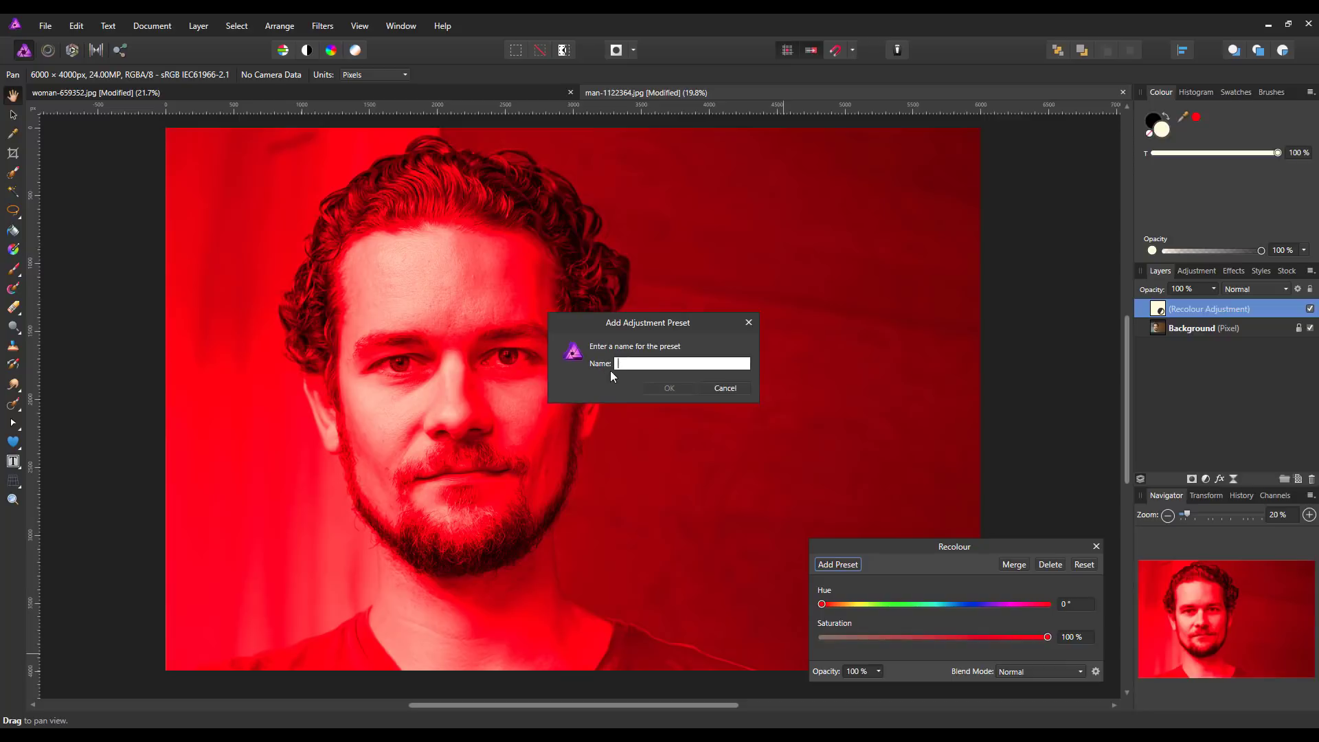
pyautogui.click(724, 387)
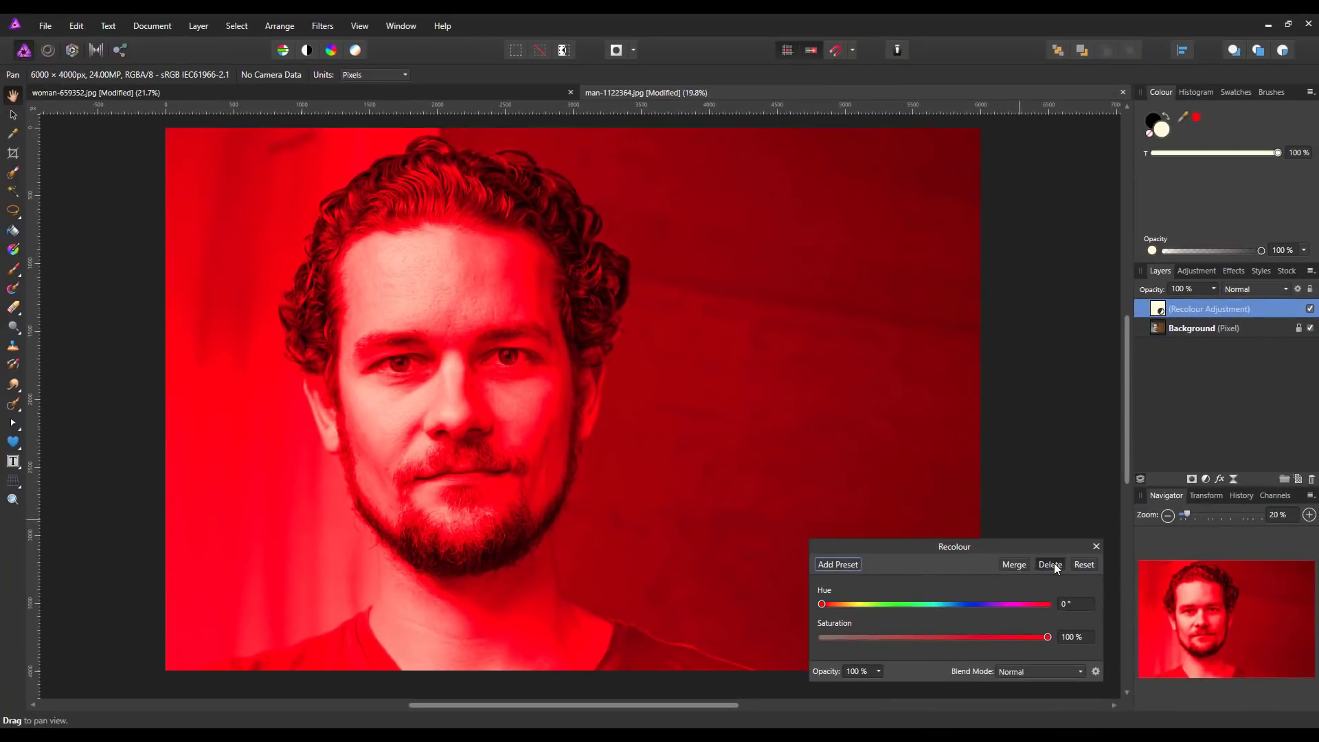
pyautogui.click(852, 434)
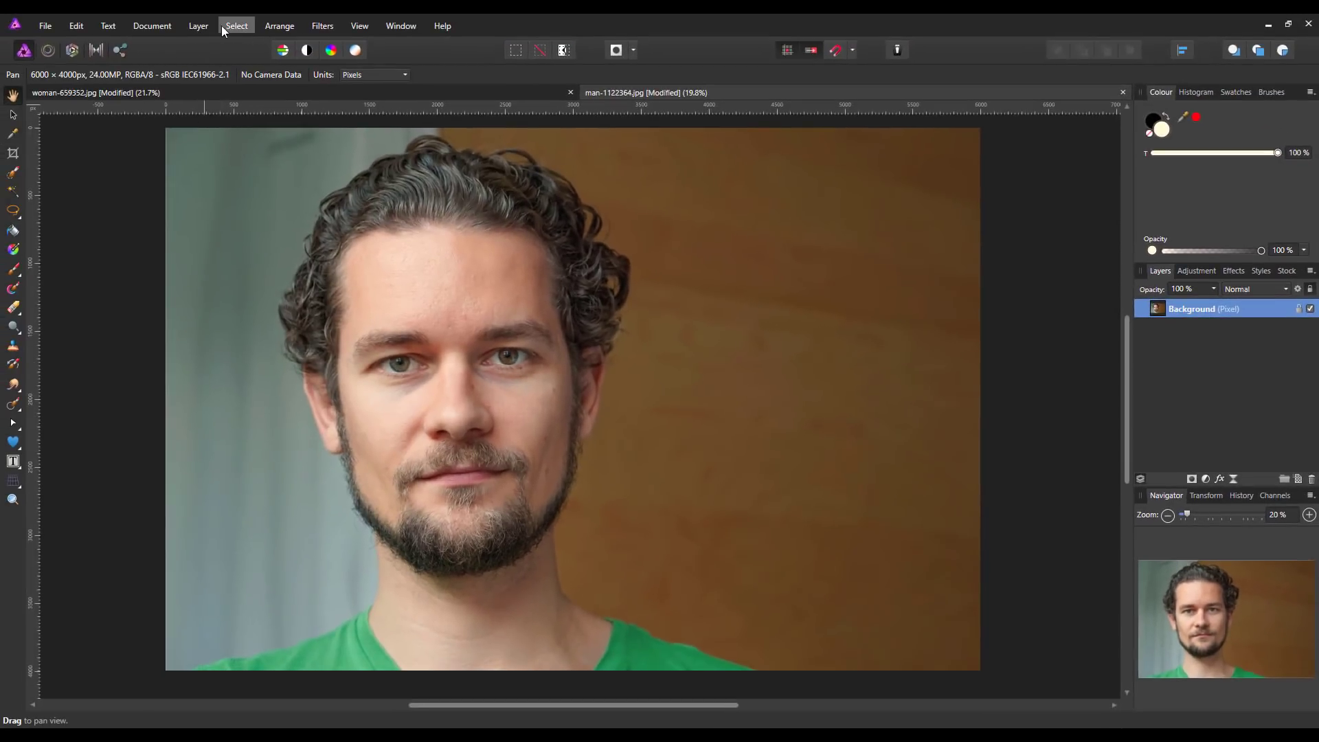
pyautogui.click(204, 28)
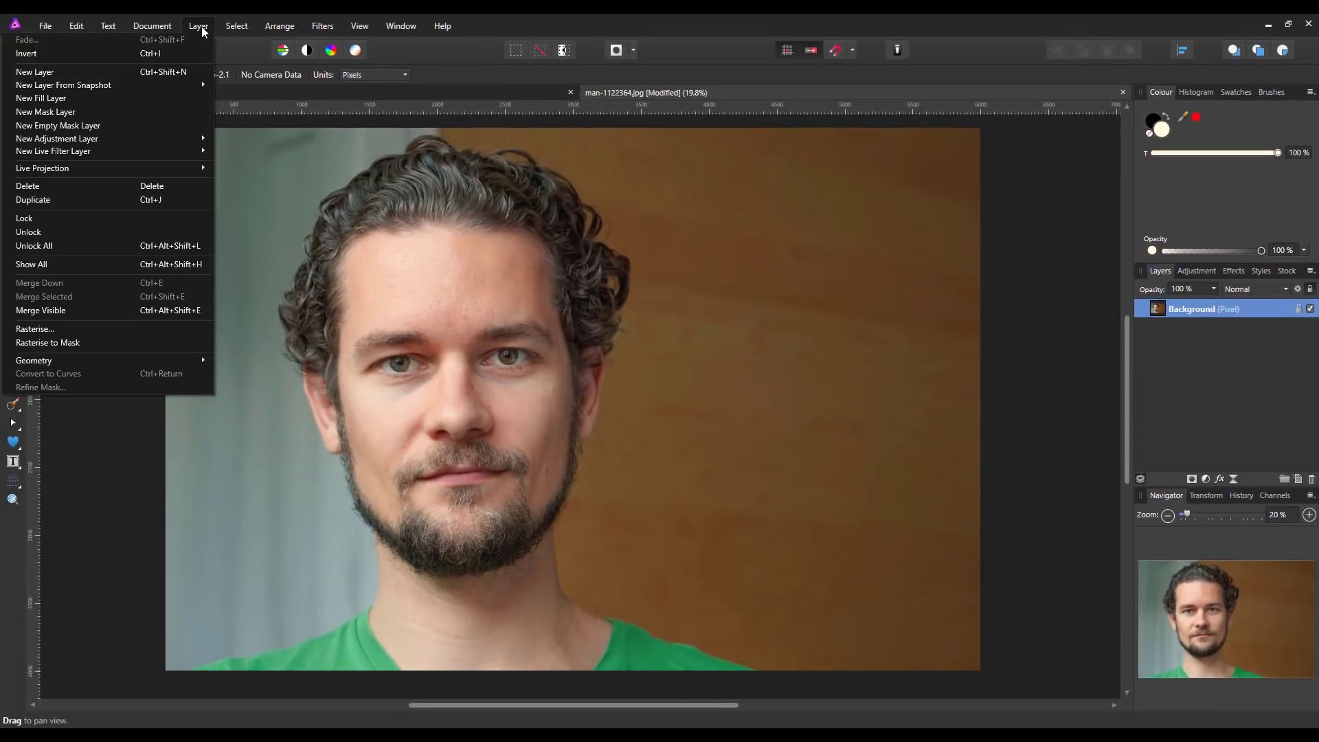
pyautogui.moveTo(117, 142)
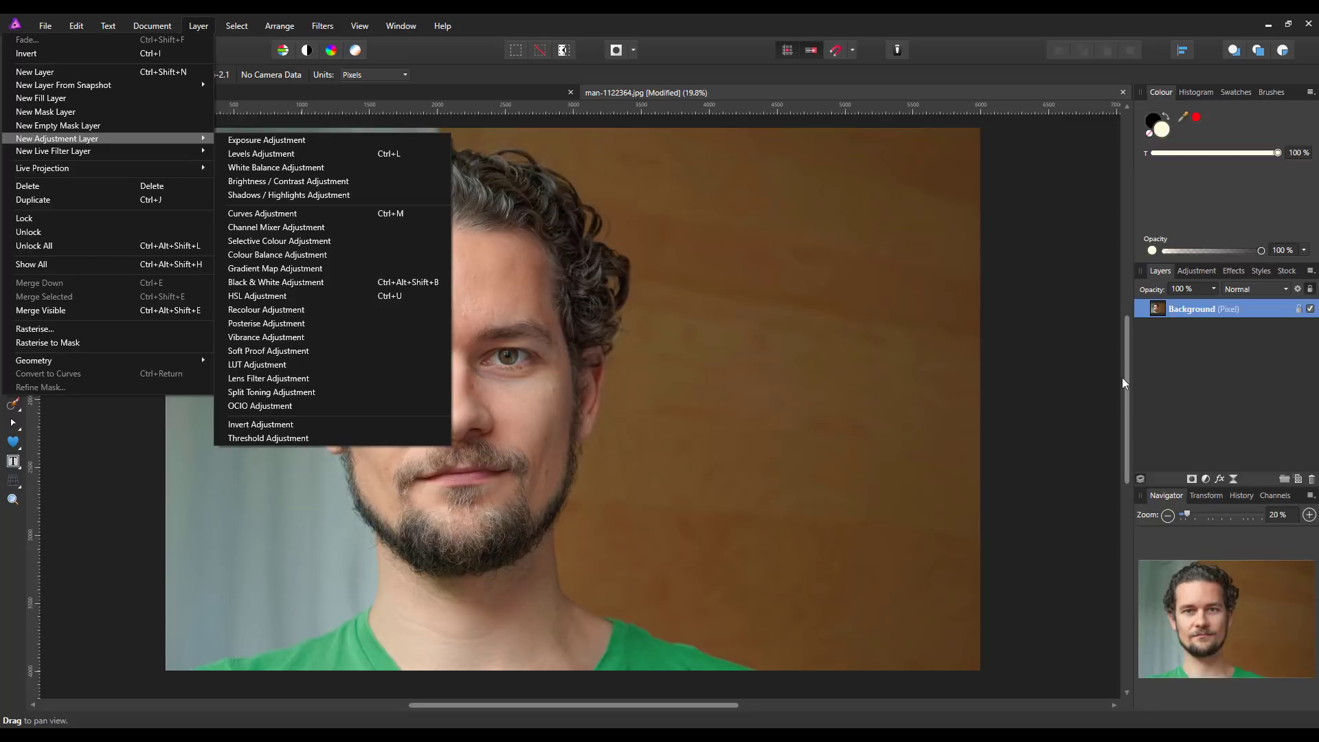
pyautogui.click(1128, 356)
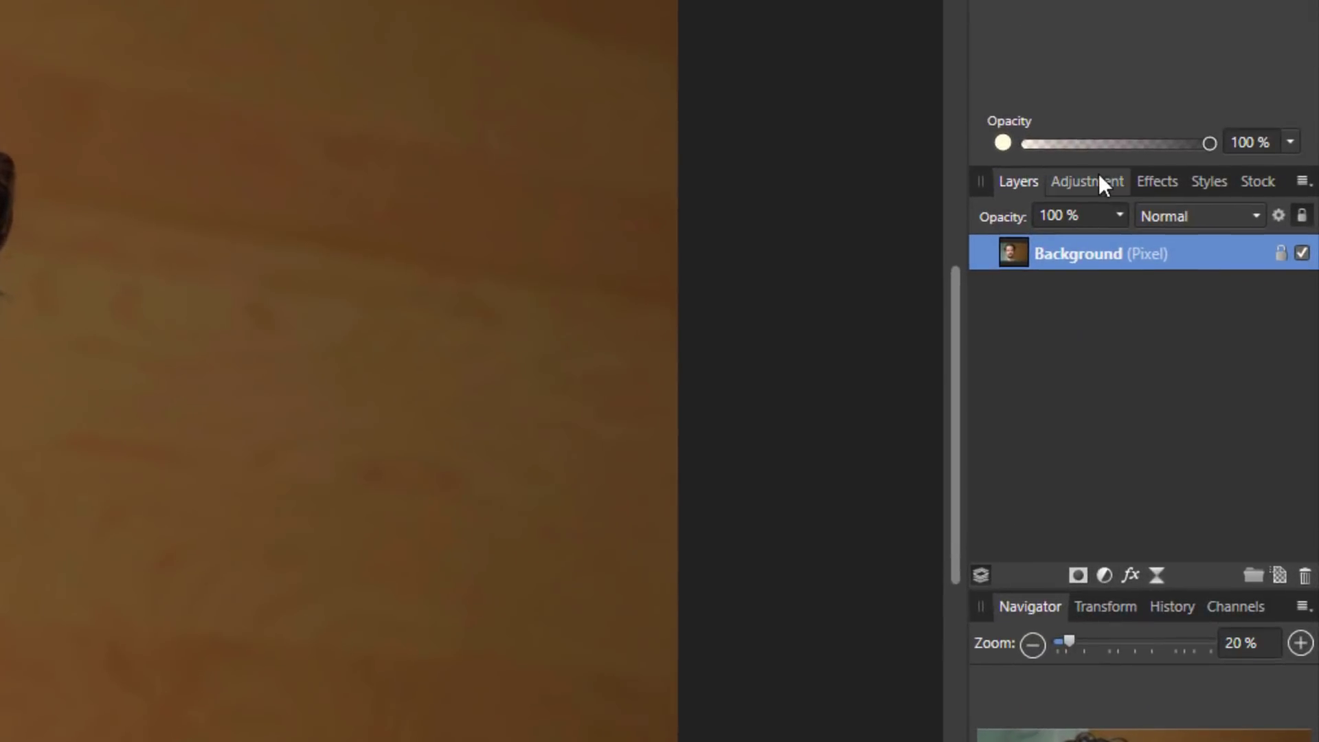
# Detach the Adjustment panel to float over the canvas, stretch it to fit all adjustments, and bring the Layers panel back into view.
pyautogui.click(1082, 183)
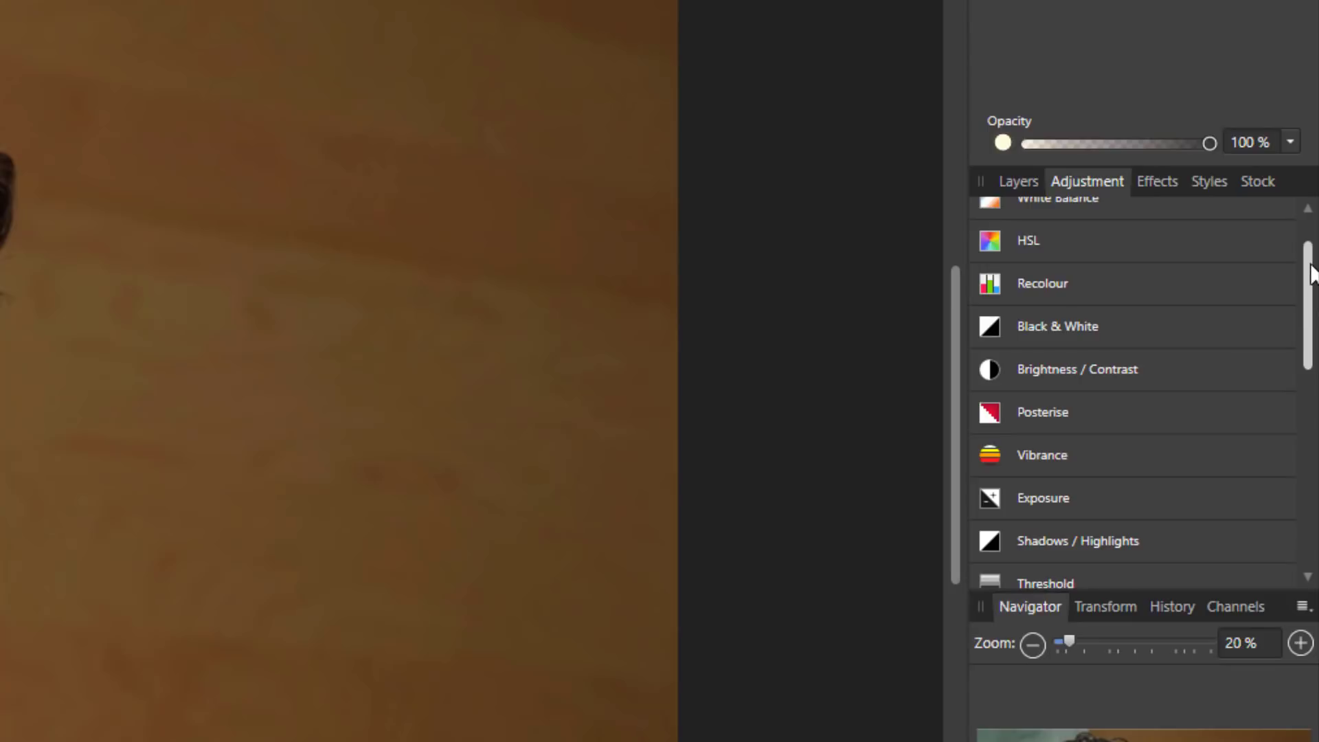
pyautogui.moveTo(1309, 265); pyautogui.dragTo(1309, 230)
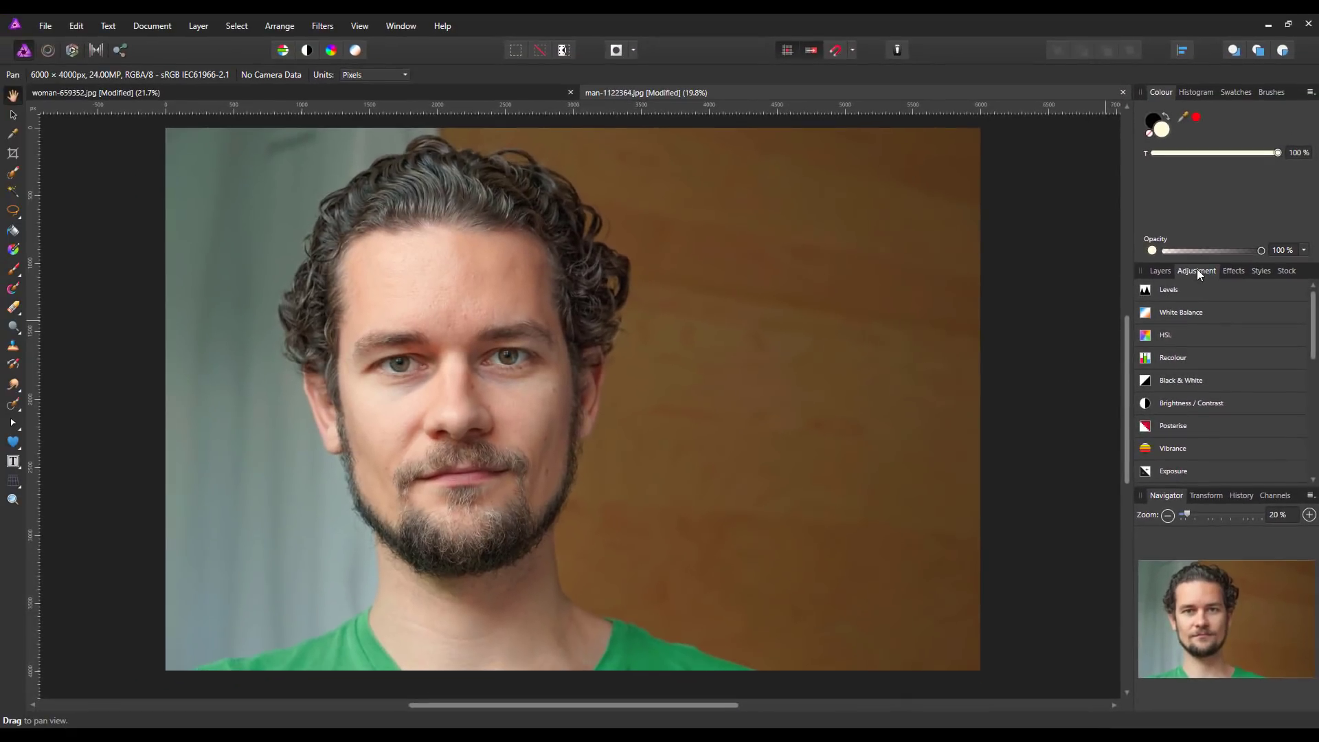
pyautogui.moveTo(1199, 273); pyautogui.dragTo(110, 154)
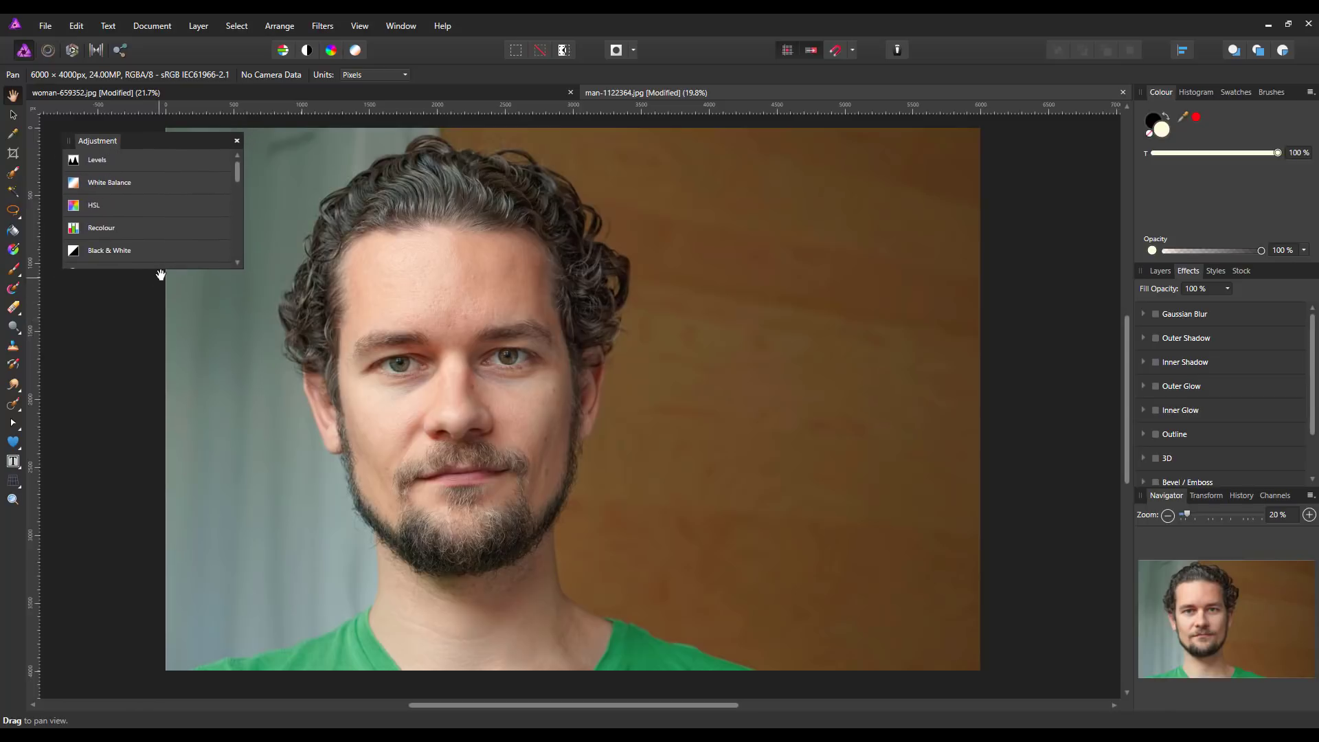
pyautogui.moveTo(170, 266); pyautogui.dragTo(186, 686)
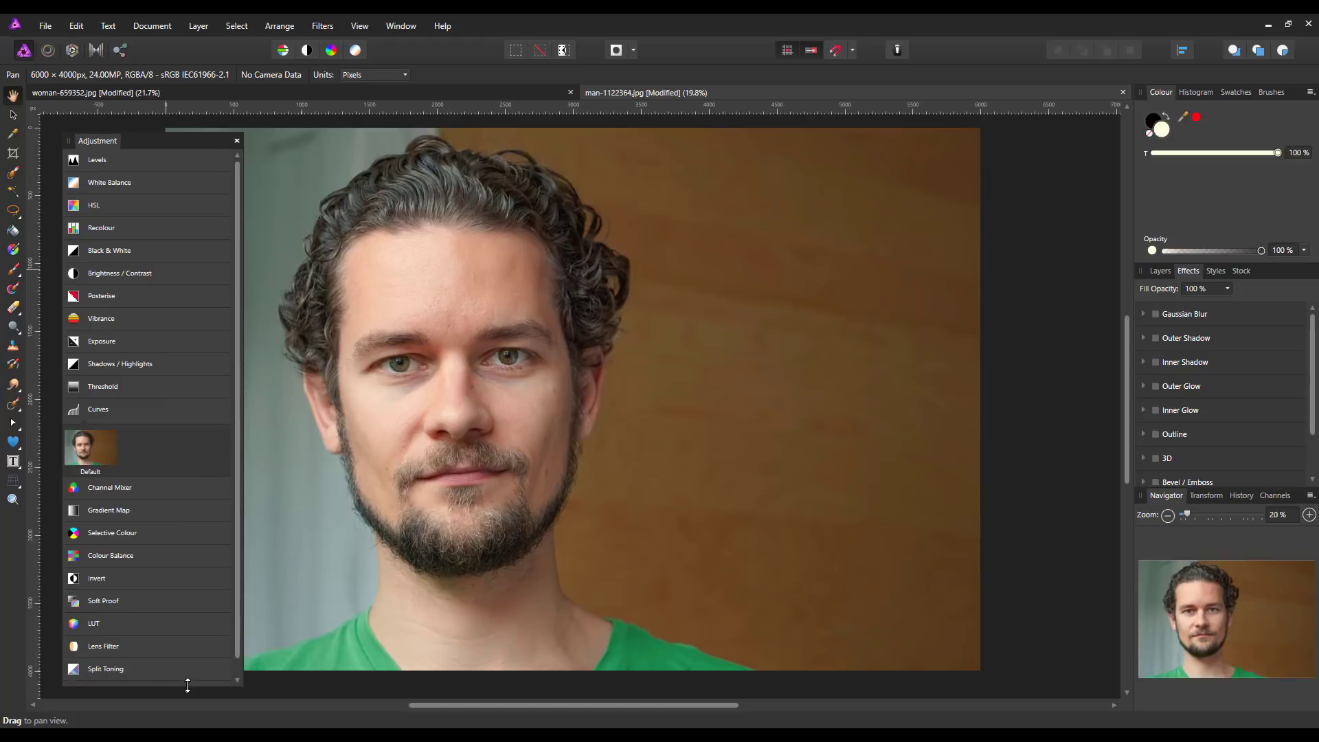
pyautogui.click(133, 411)
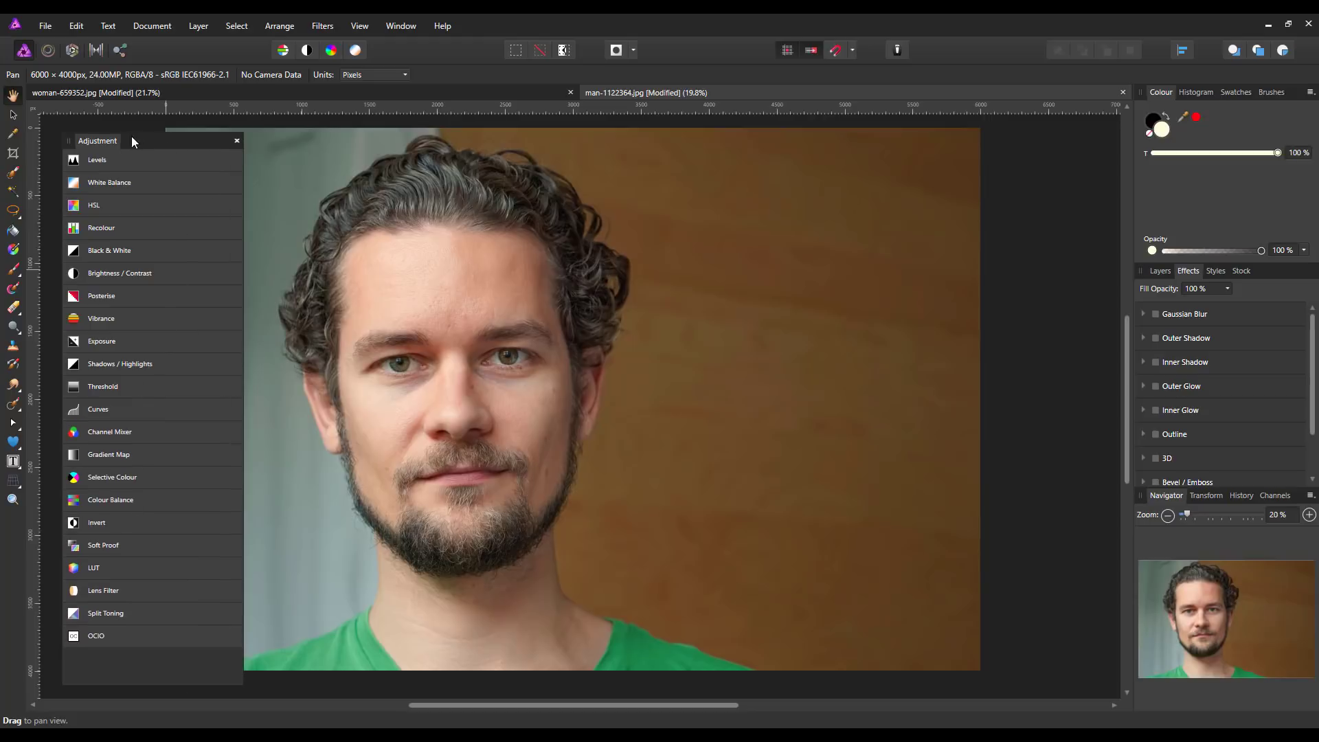
pyautogui.click(1160, 273)
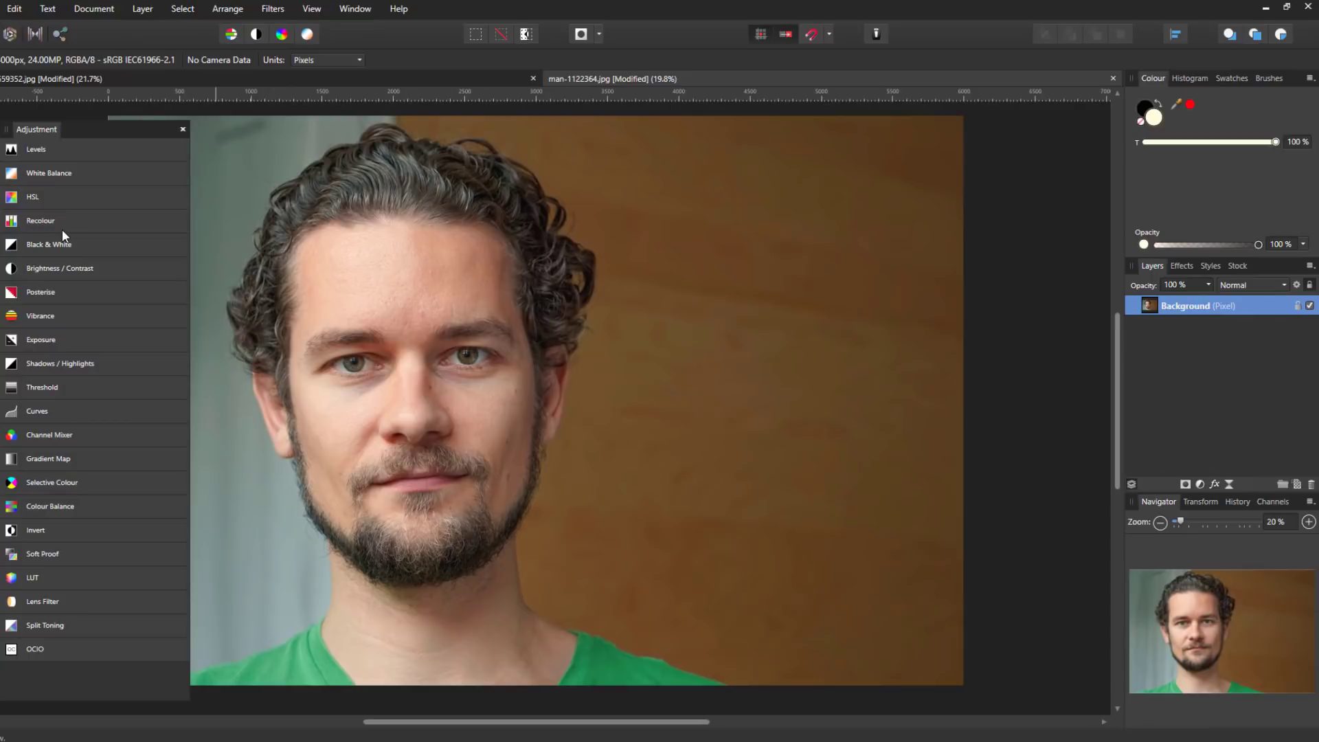
# Add a Recolour adjustment to the man portrait, try the Coarse Sepia preset and switch it to the Fire preset.
pyautogui.click(66, 222)
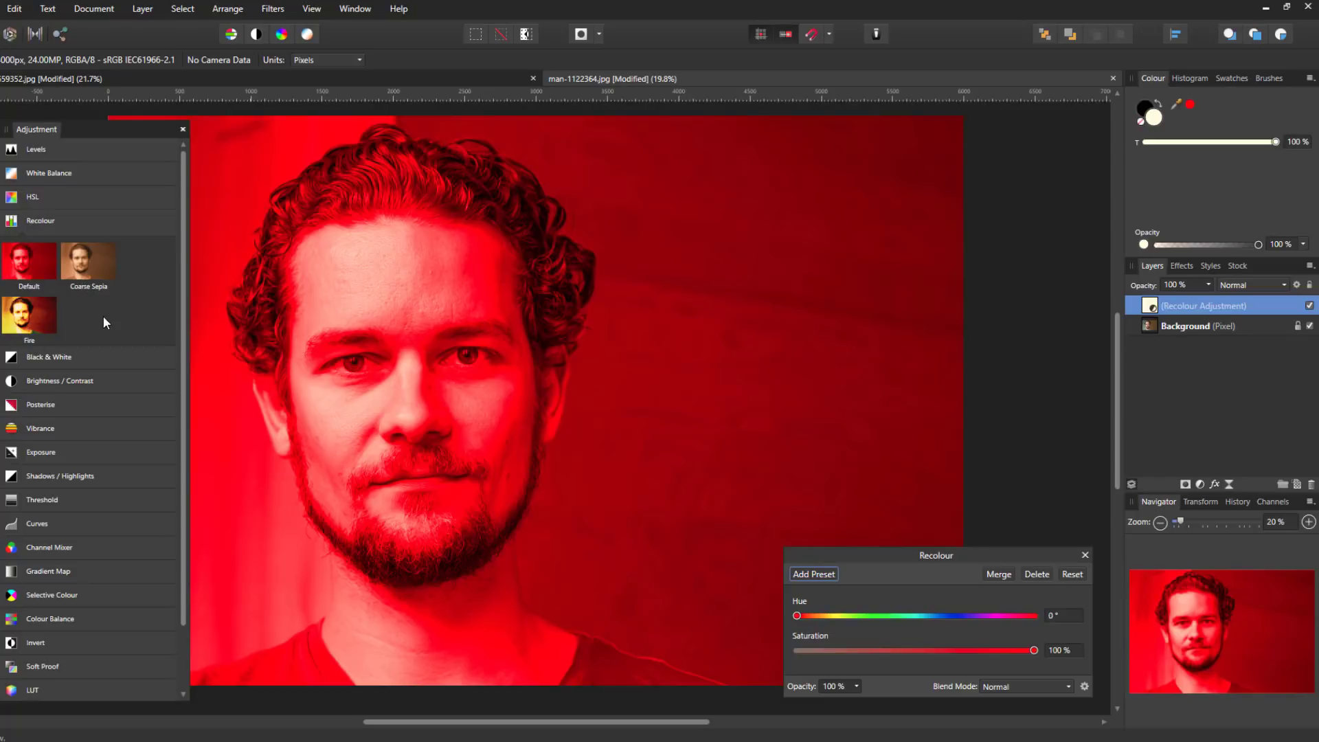
pyautogui.click(93, 270)
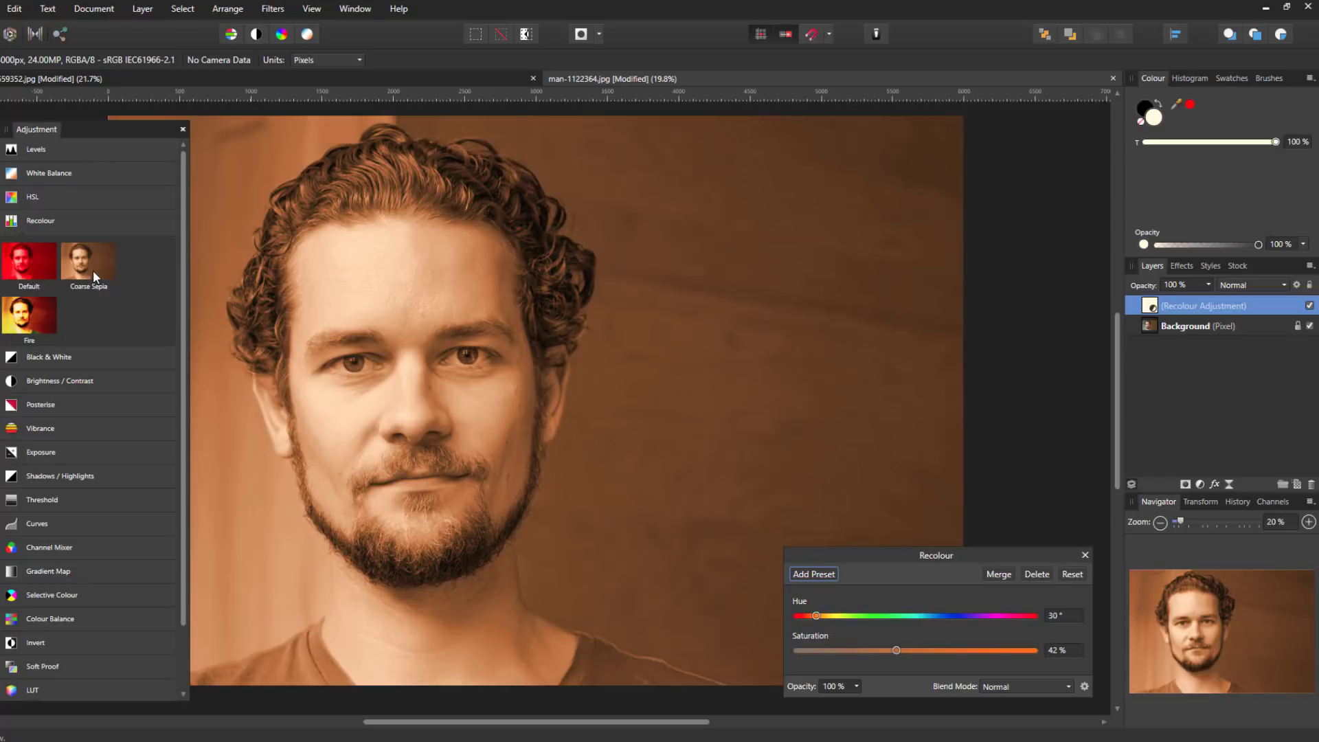
pyautogui.click(29, 320)
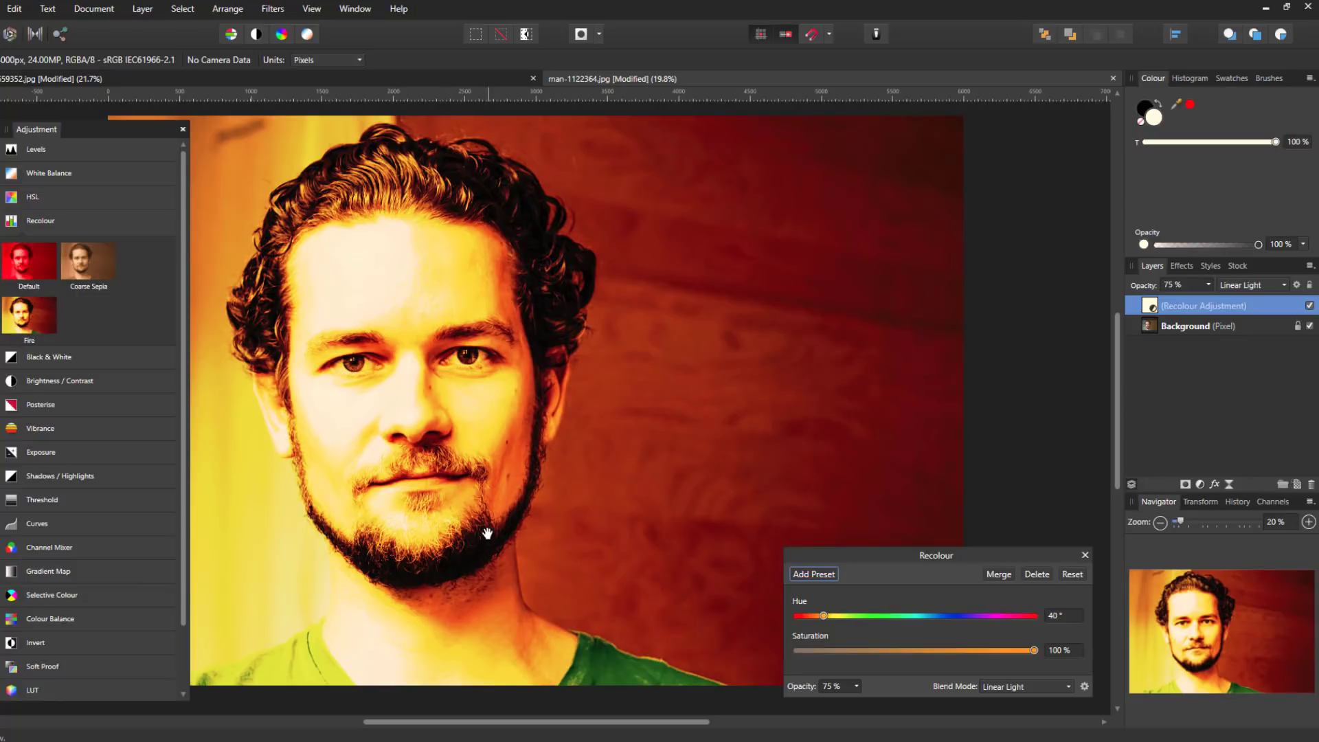
# Hide the Developa preset layer in the woman portrait to compare its recolouring, and return to man-1122364.jpg.
pyautogui.click(298, 77)
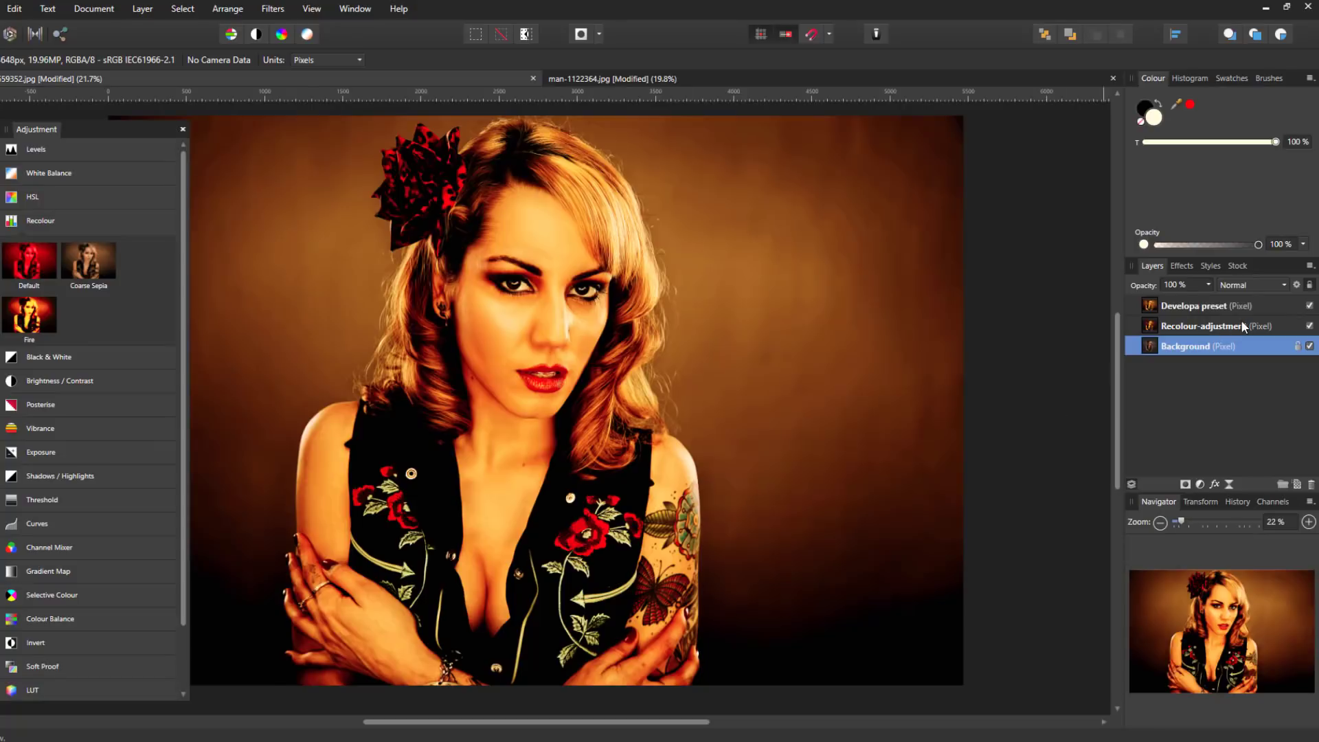
pyautogui.click(1309, 306)
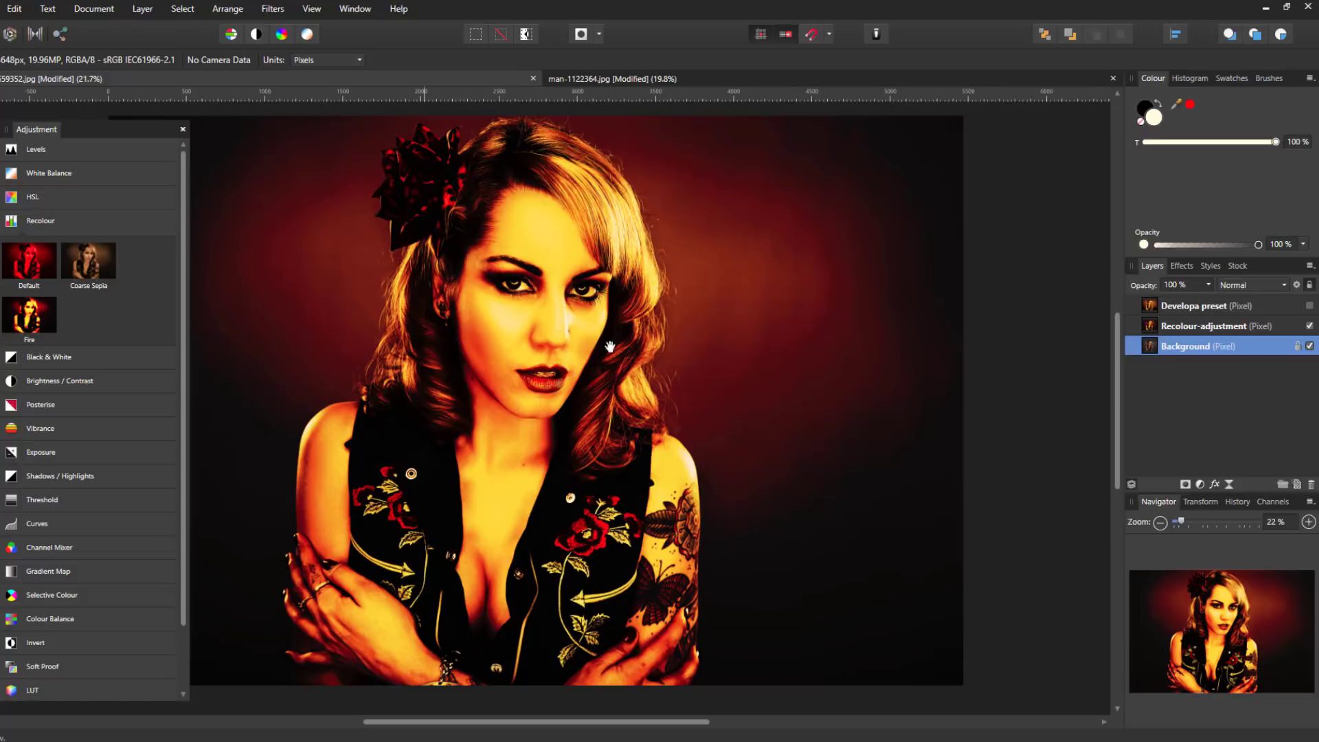
pyautogui.click(643, 81)
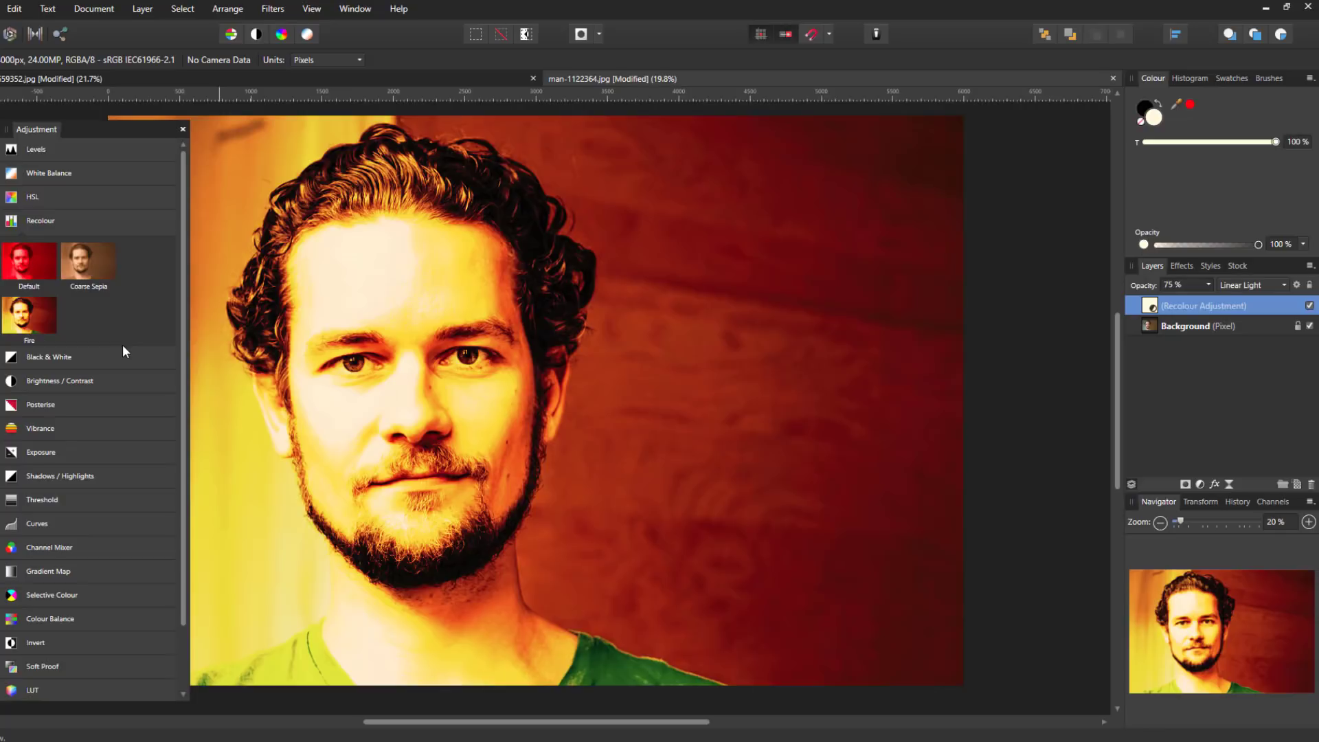
# Add an Exposure adjustment with the -2 Stops preset, and above it a Black & White adjustment, trying its custom preset before restoring Default.
pyautogui.click(107, 450)
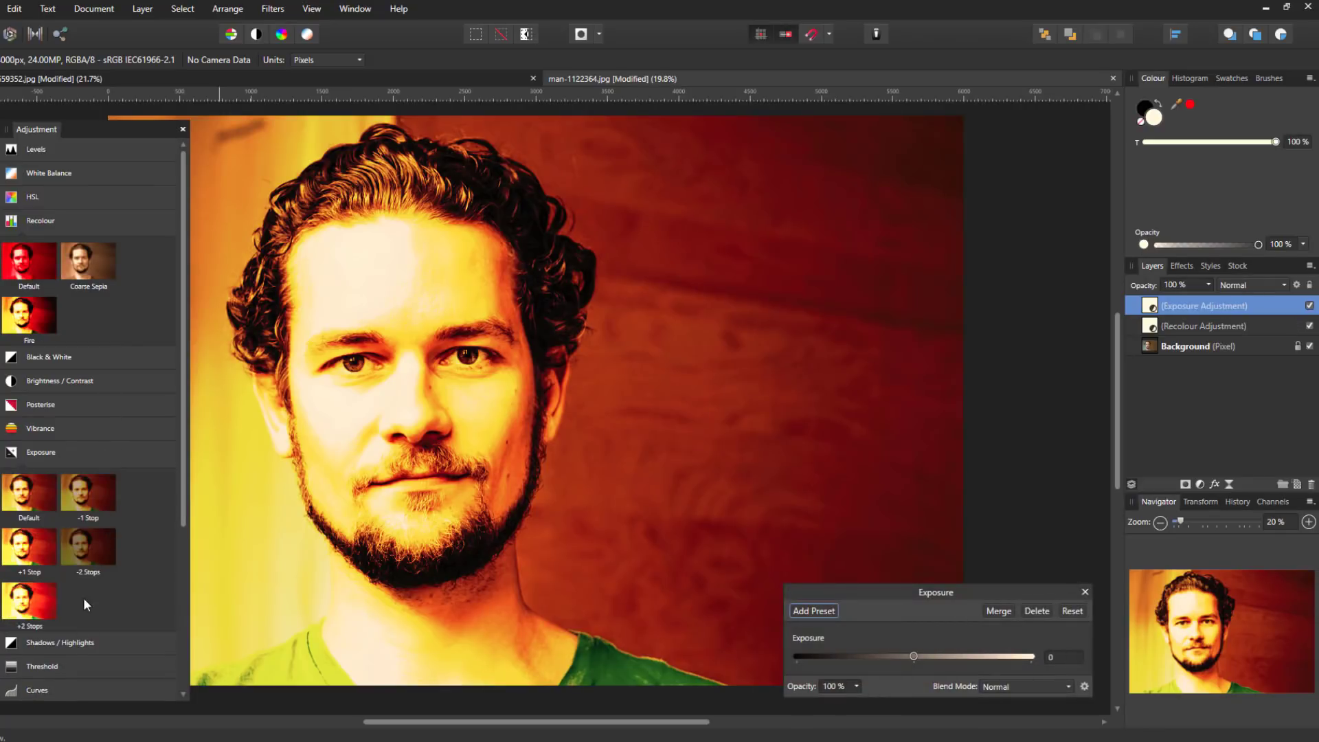
pyautogui.click(93, 539)
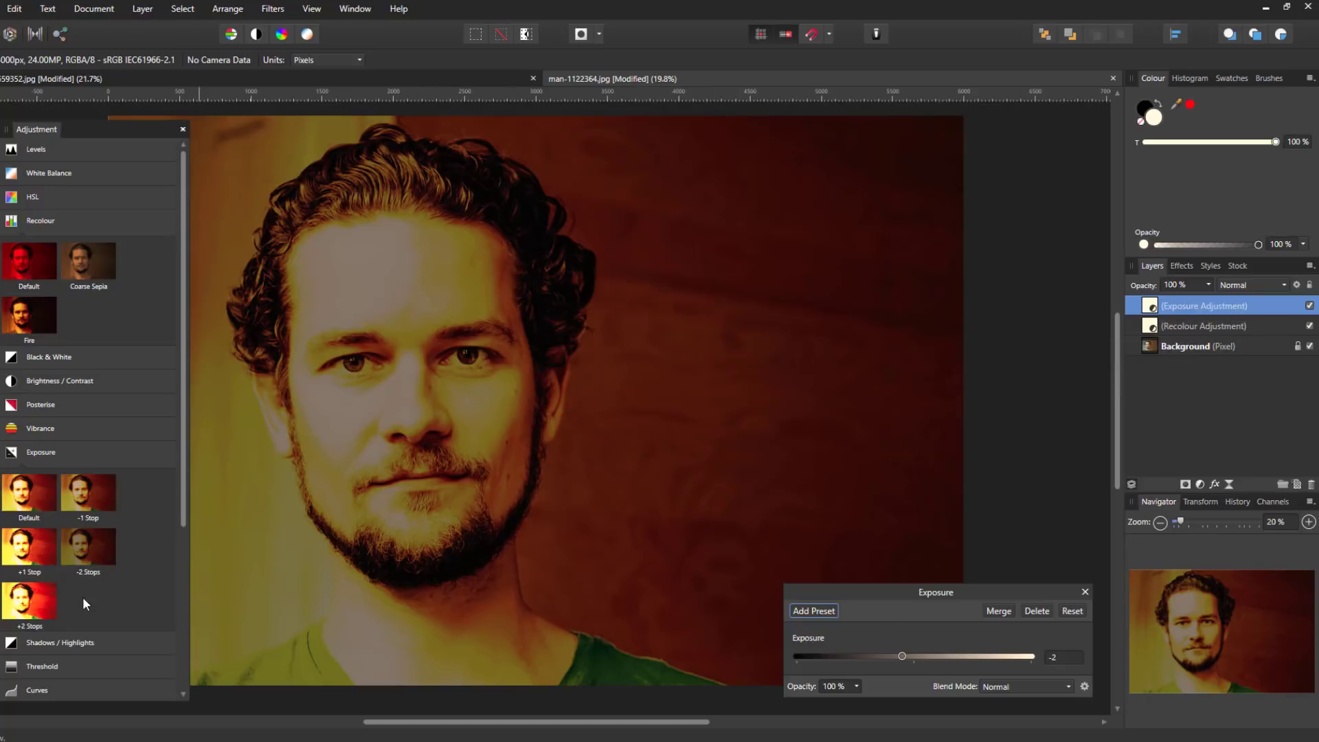
pyautogui.click(70, 359)
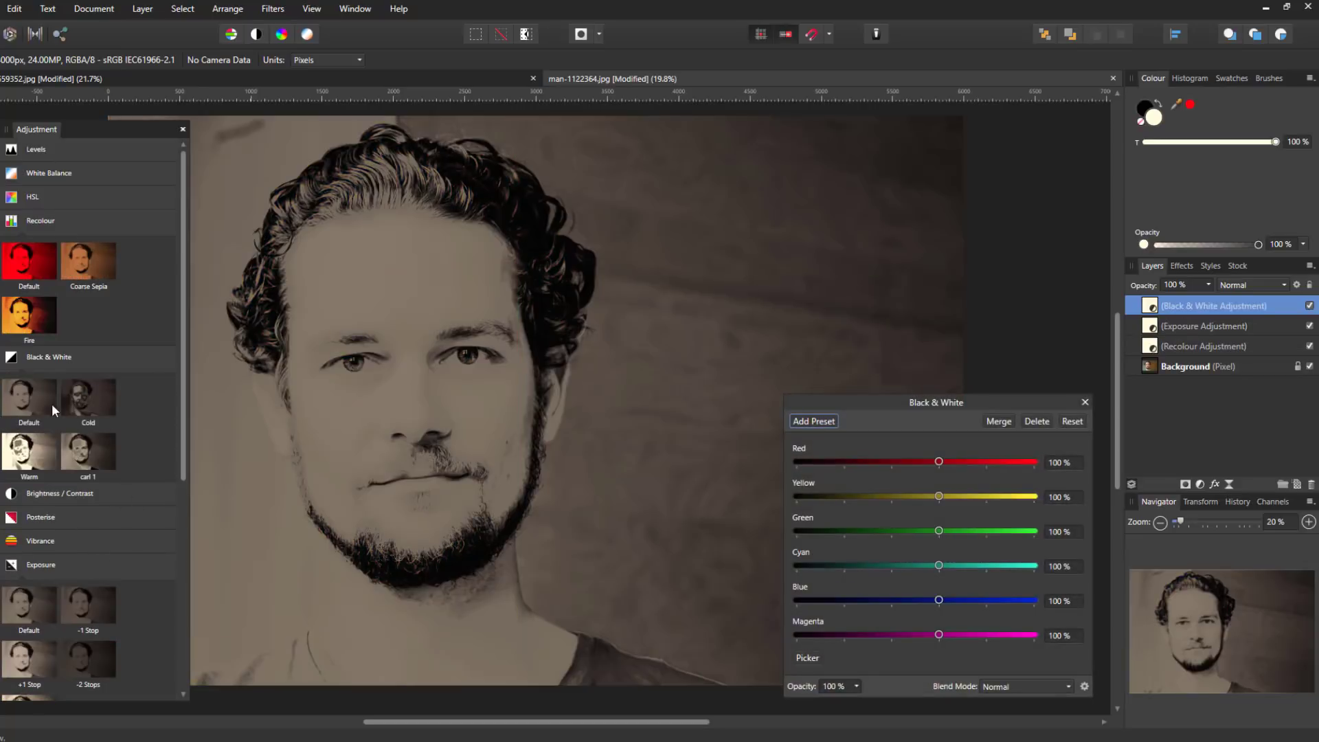
pyautogui.click(97, 455)
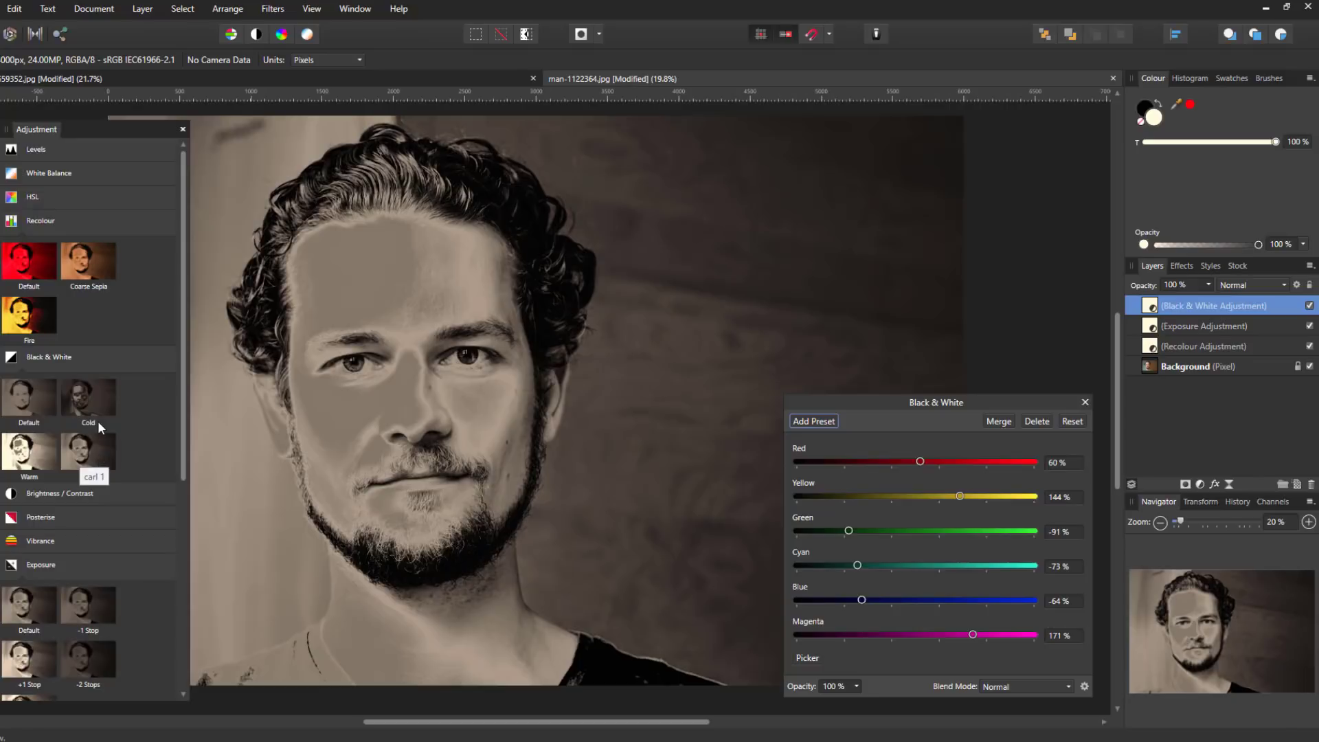
pyautogui.click(31, 395)
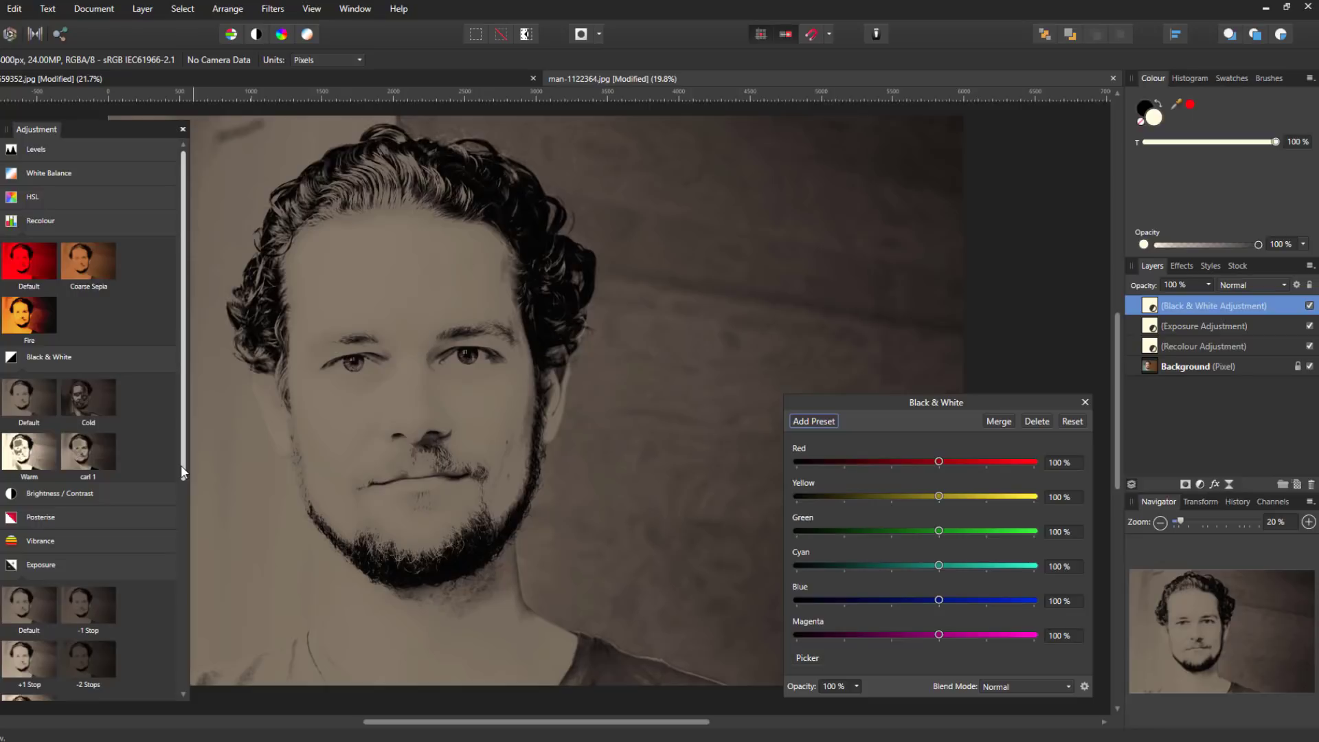
# Delete the Black & White, Exposure and Recolour adjustment layers so that only the background layer is left.
pyautogui.click(1037, 421)
pyautogui.rightClick(1236, 305)
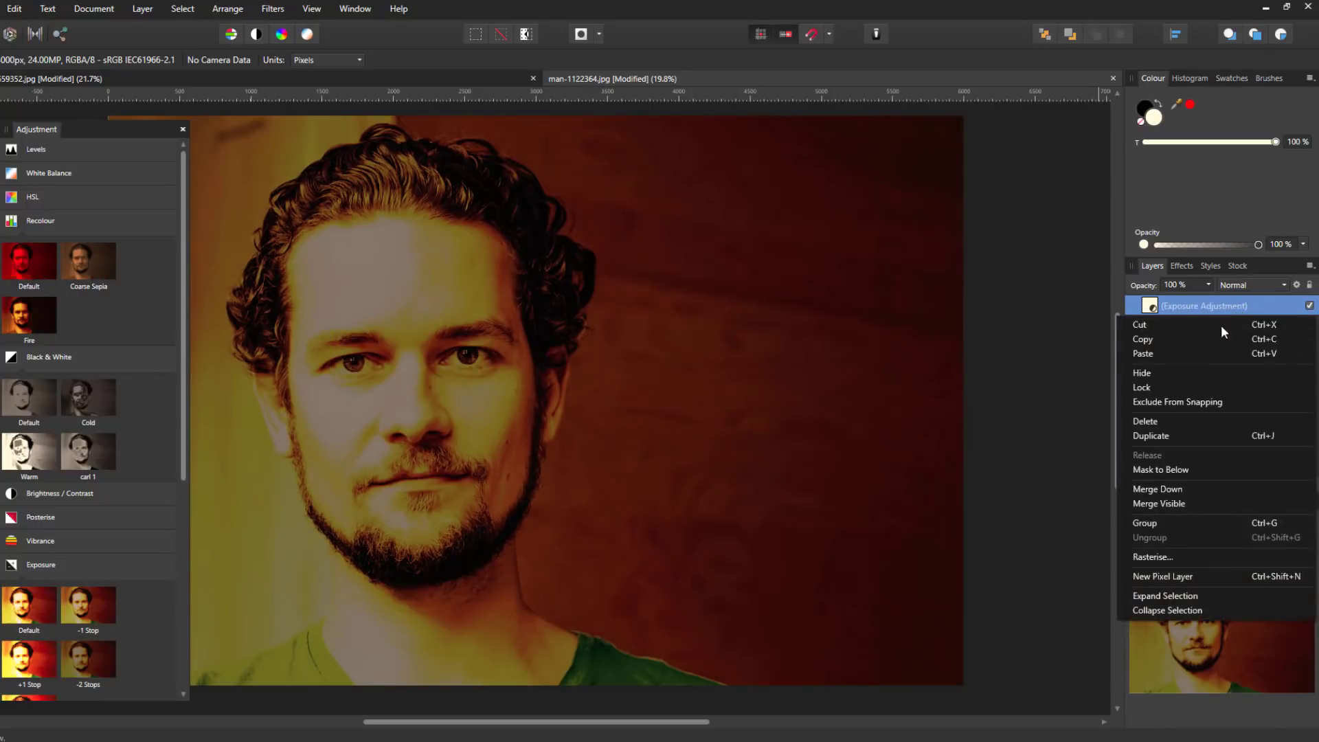
pyautogui.click(1147, 421)
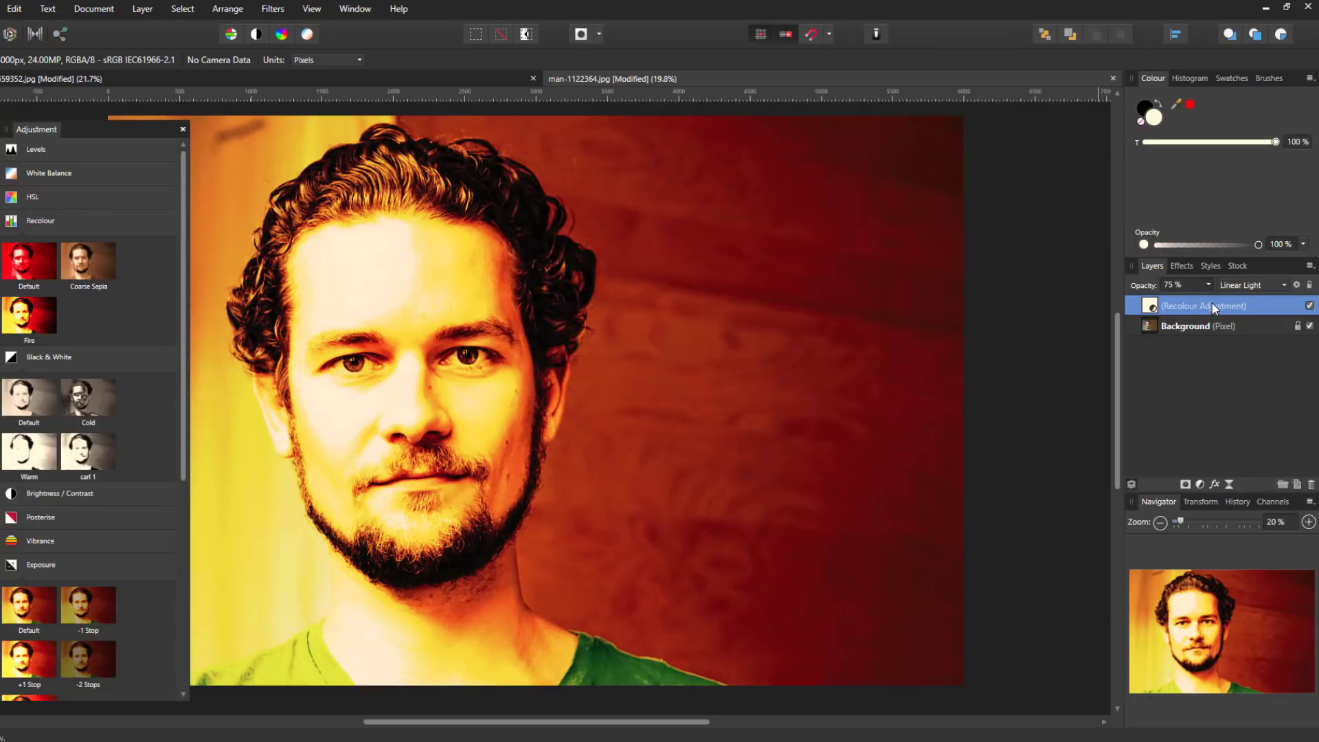
pyautogui.rightClick(1213, 303)
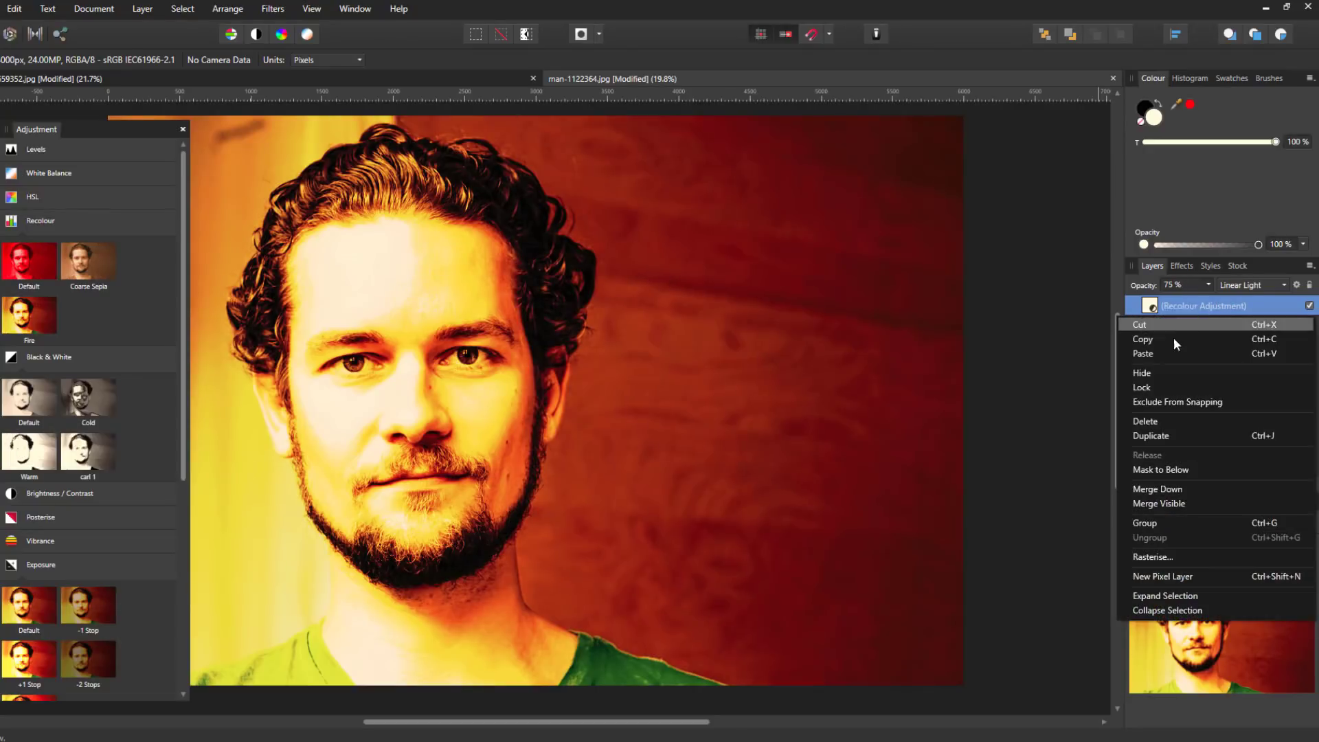
pyautogui.click(1146, 421)
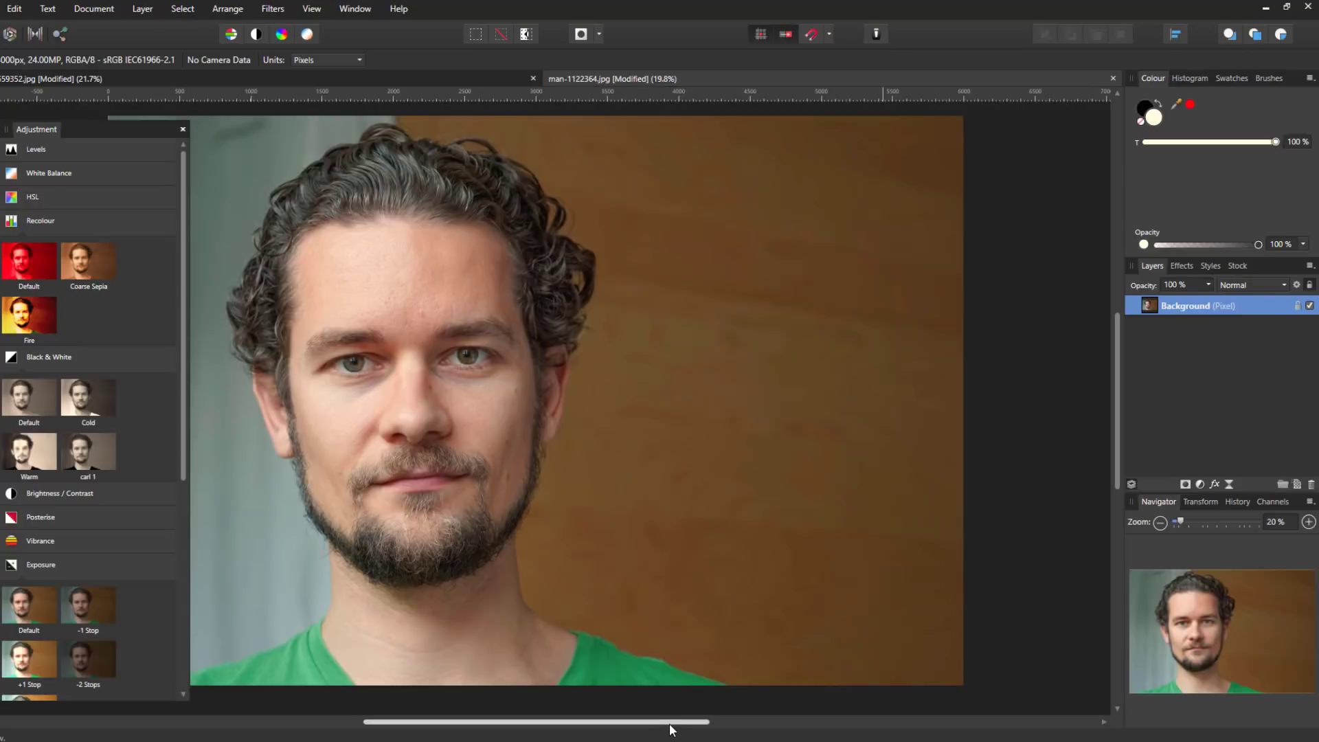
pyautogui.moveTo(671, 723); pyautogui.dragTo(615, 723)
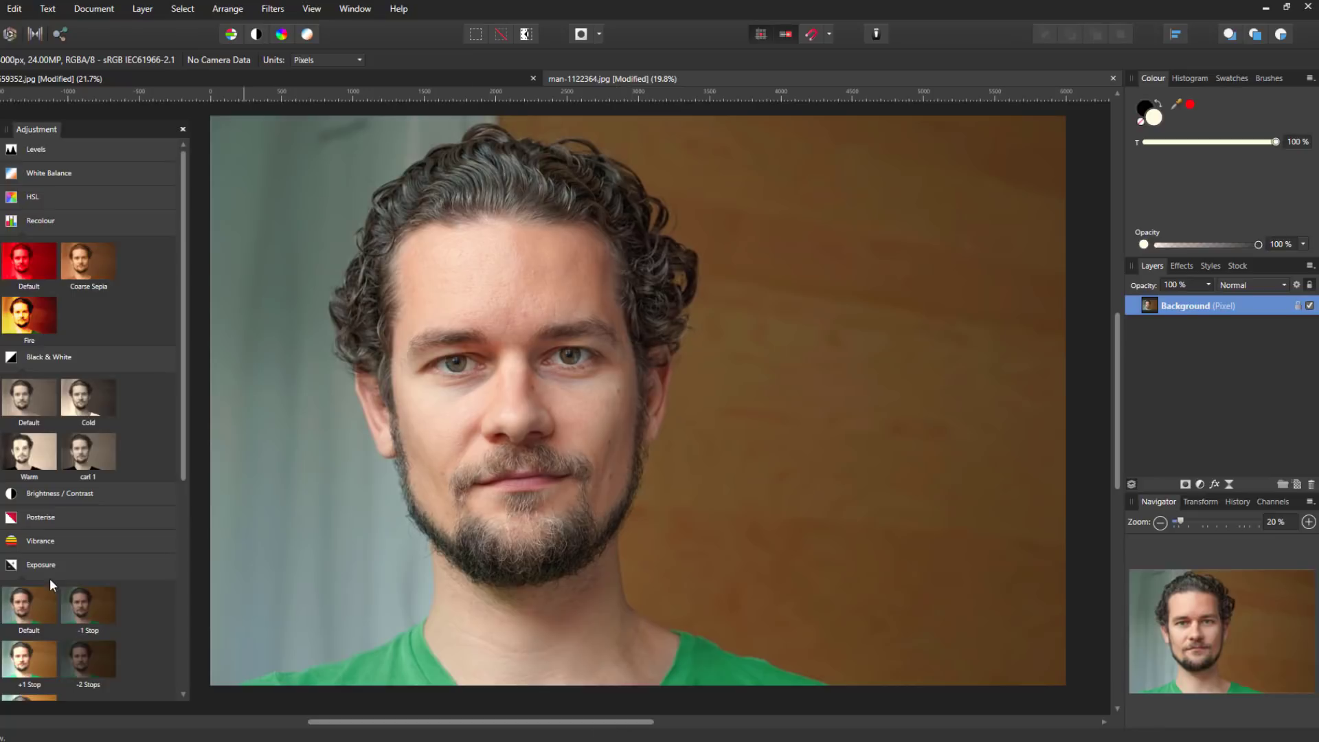
# Collapse the Recolour, Black & White and Exposure preset groups and add a Gradient Map adjustment to the man portrait.
pyautogui.click(69, 224)
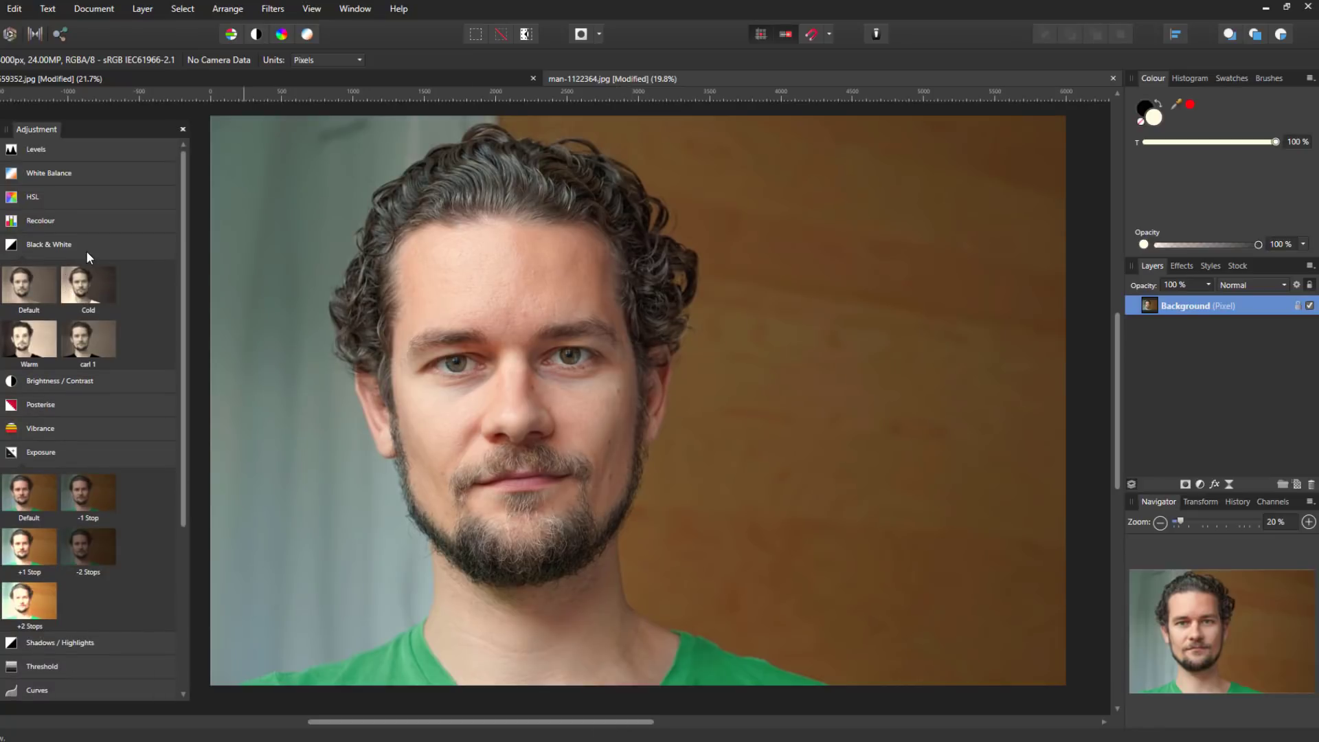
pyautogui.click(86, 251)
pyautogui.click(76, 344)
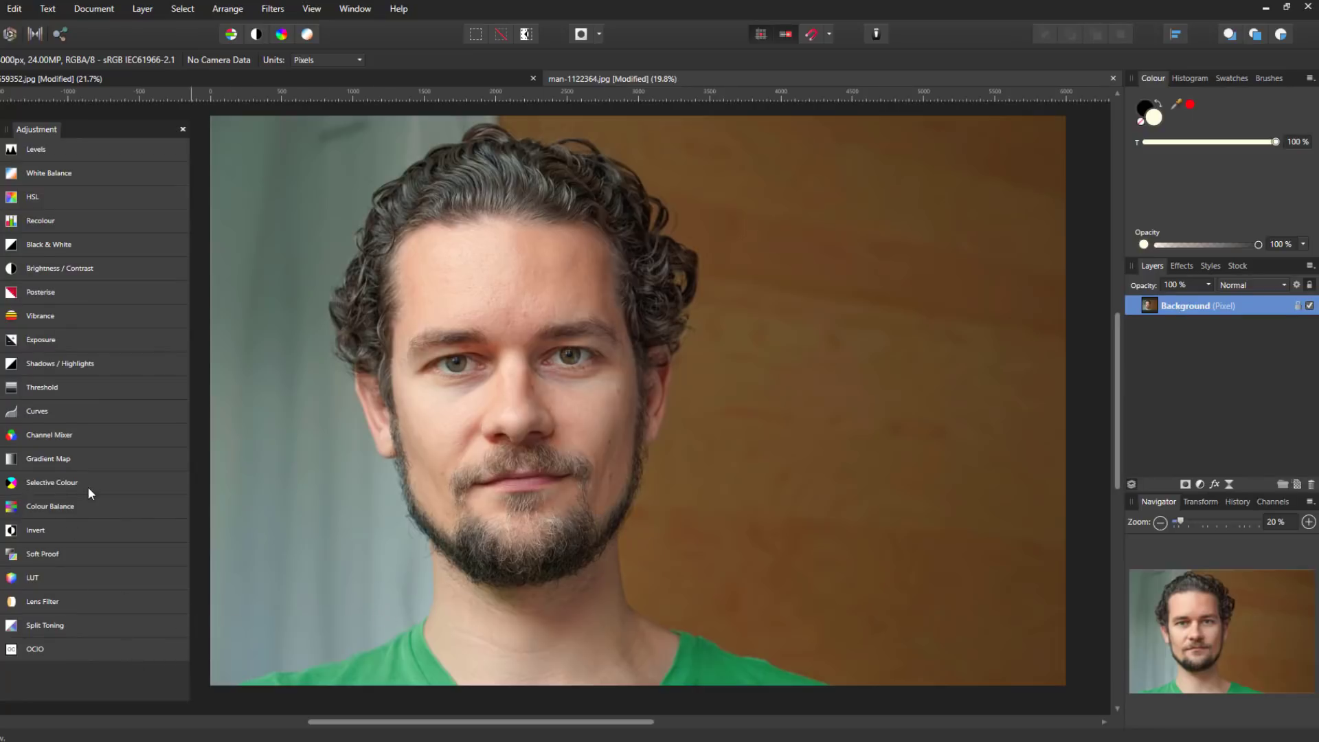
pyautogui.click(68, 457)
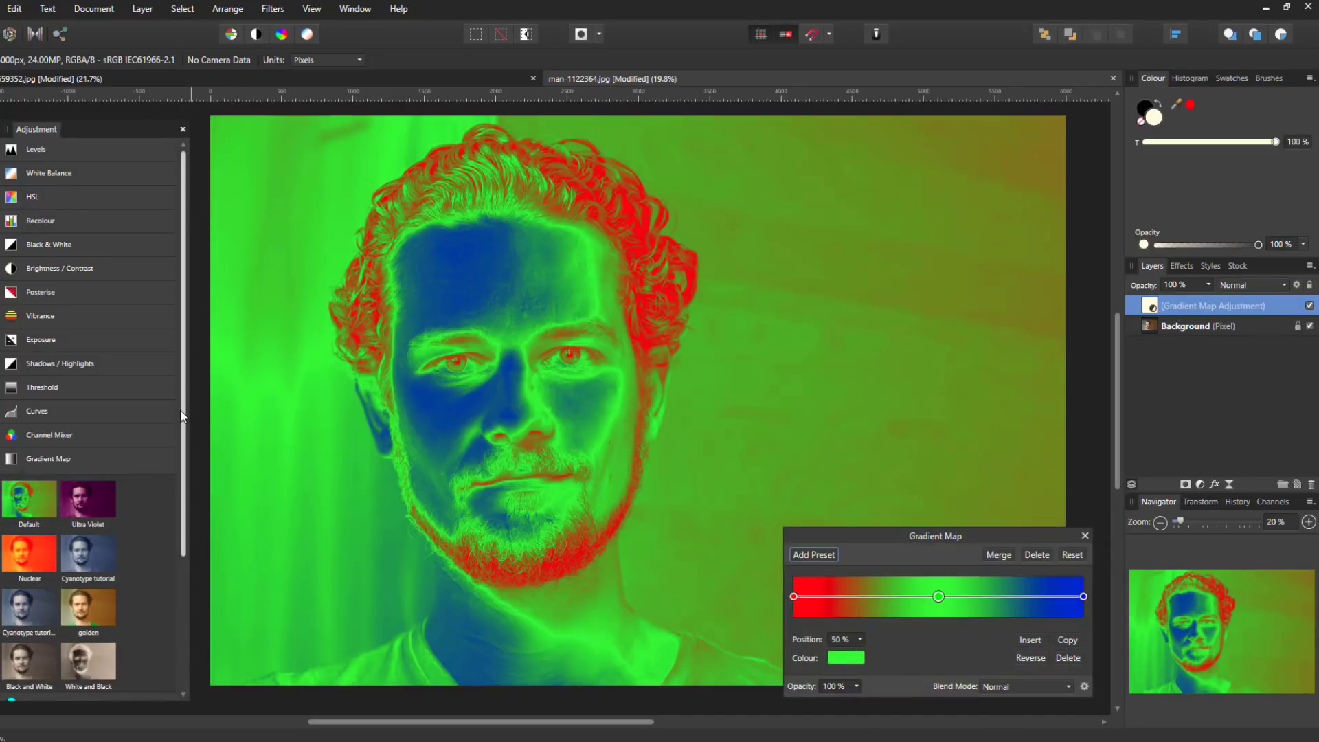
# Try the gradient map presets Ultra Violet, Nuclear, Cyanotype tutorial, golden, Black and White, and White and Black, and restore Default.
pyautogui.scroll(-1, 187, 423)
pyautogui.scroll(-1, 186, 423)
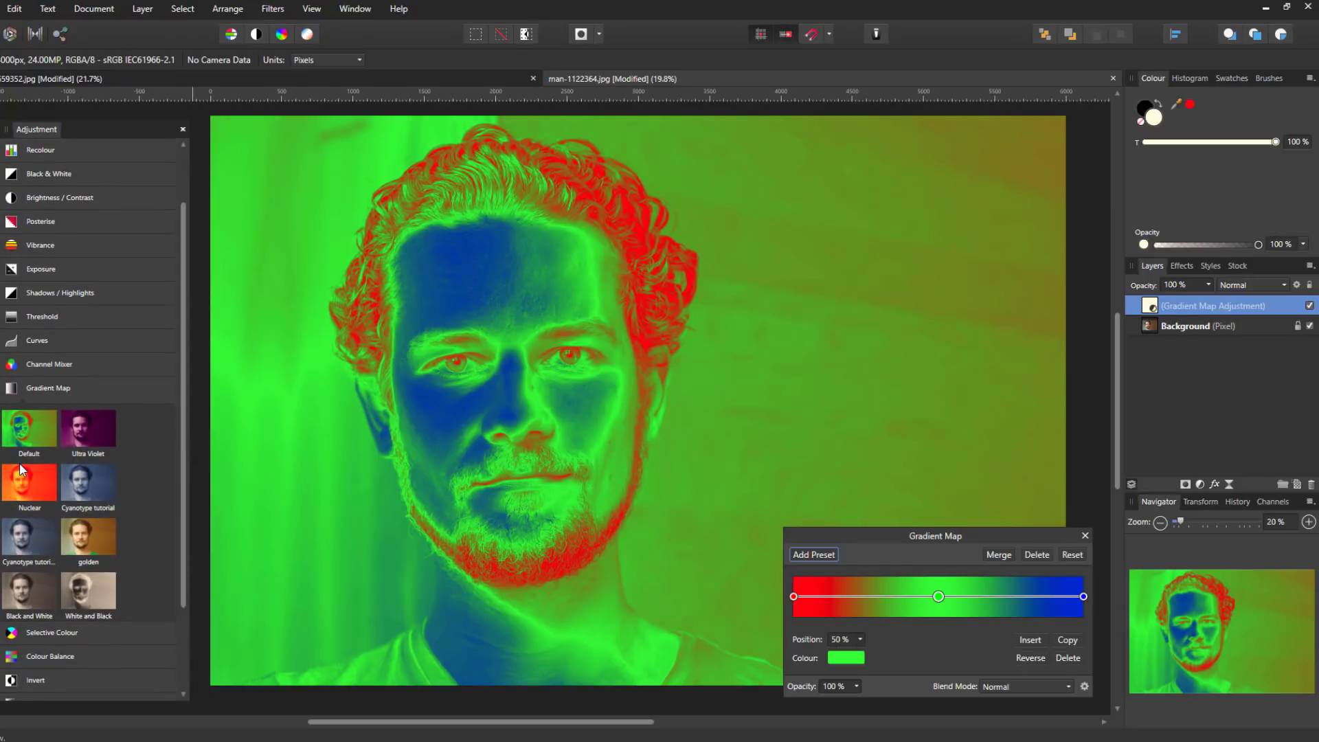
pyautogui.click(97, 435)
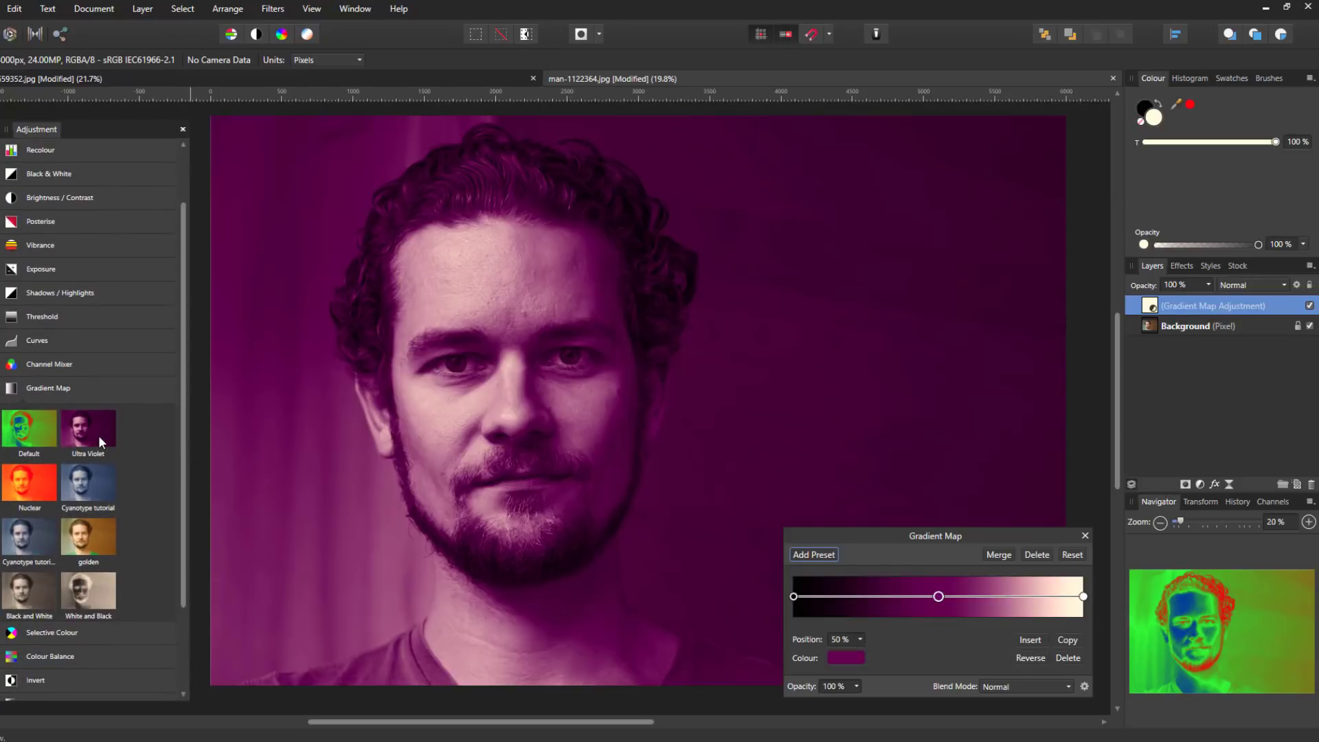
pyautogui.click(24, 484)
pyautogui.click(93, 488)
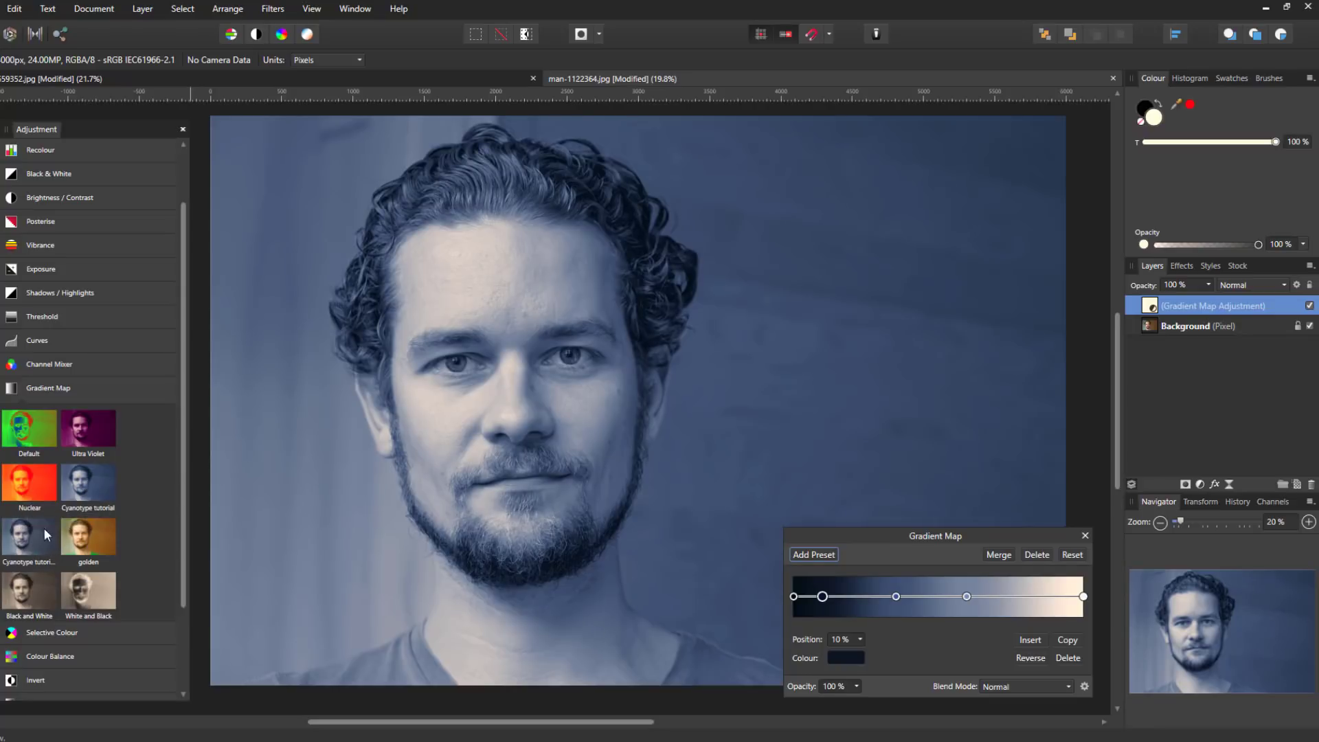
pyautogui.click(80, 553)
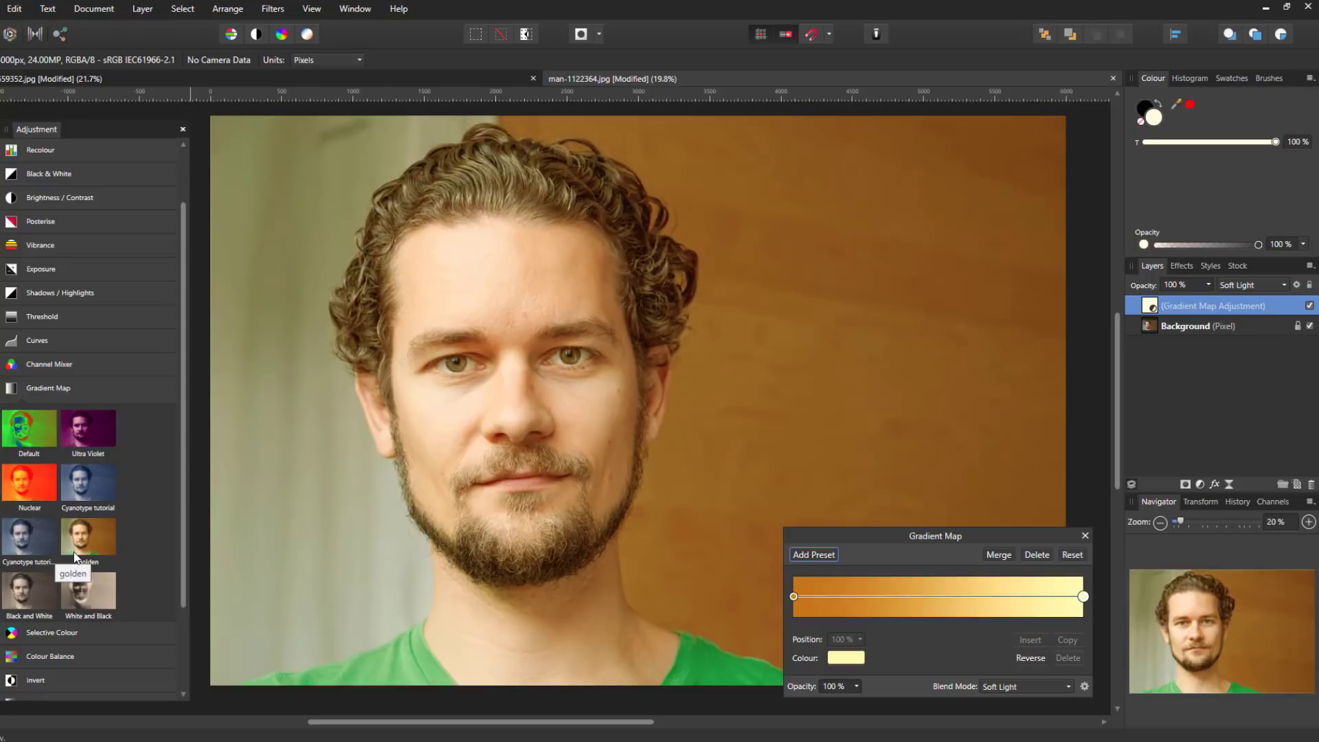
pyautogui.click(34, 587)
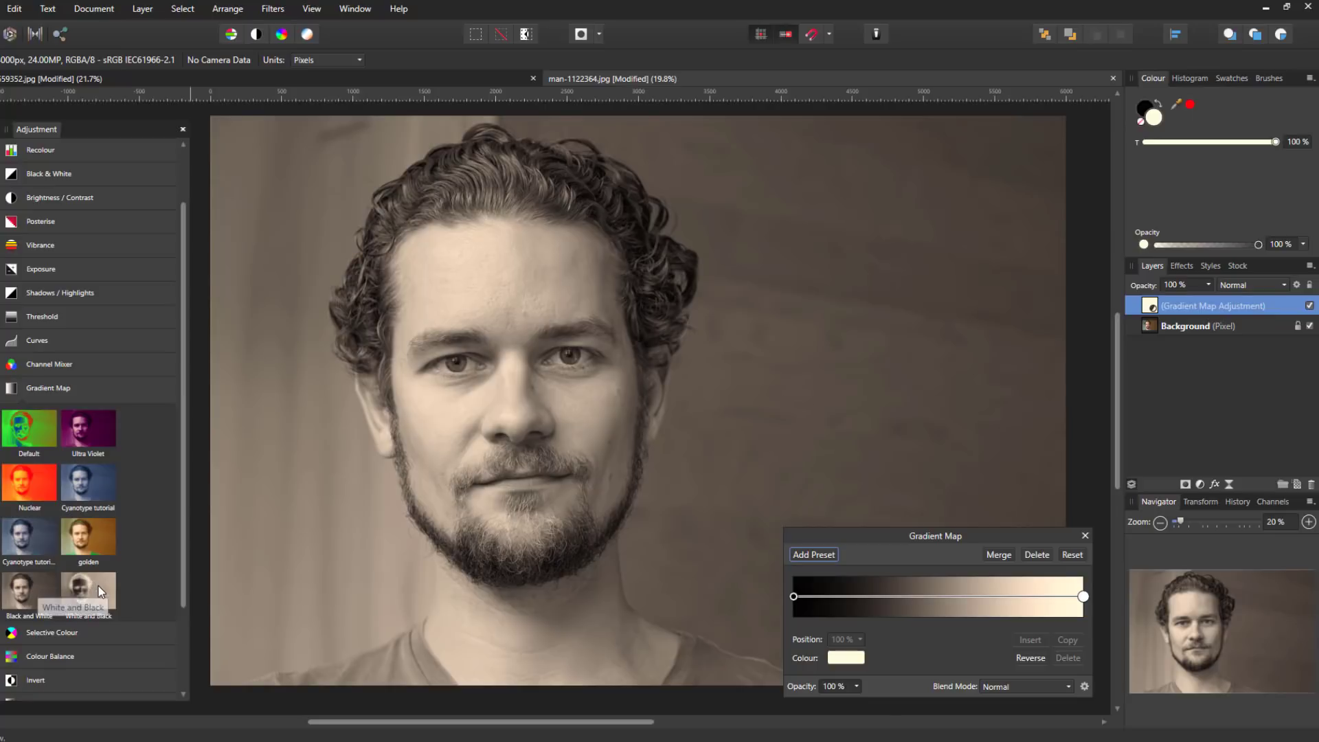
pyautogui.click(98, 585)
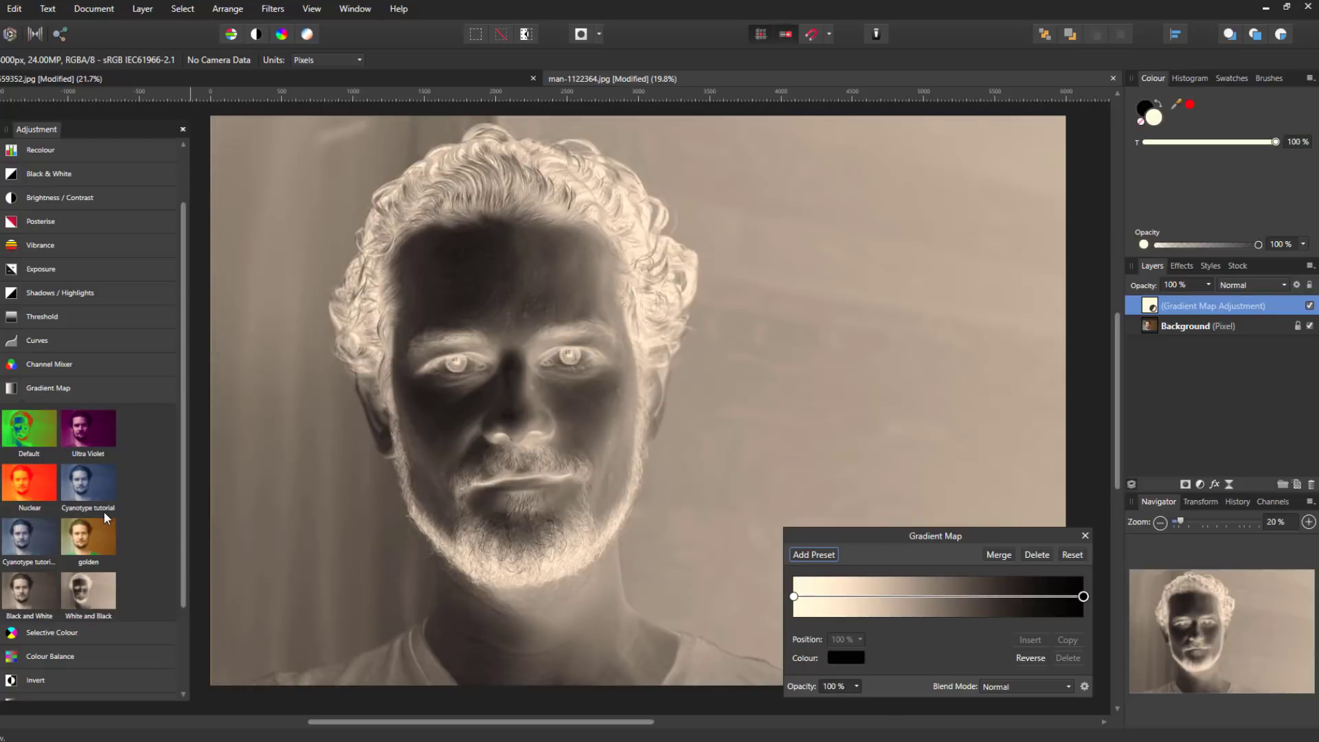
pyautogui.click(21, 440)
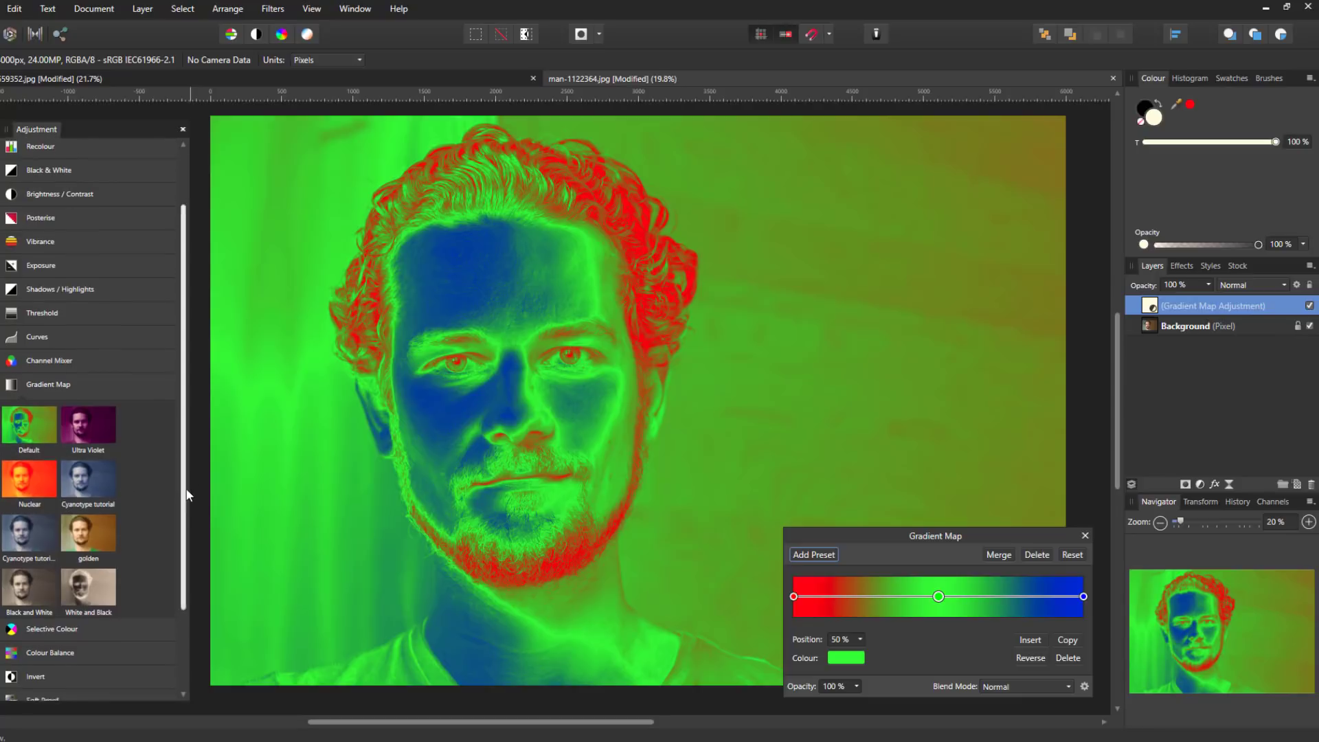
# Change the gradient map's red start stop to a dark teal with HSL 198, 56, 32.
pyautogui.scroll(-1, 180, 502)
pyautogui.moveTo(189, 510); pyautogui.dragTo(191, 500)
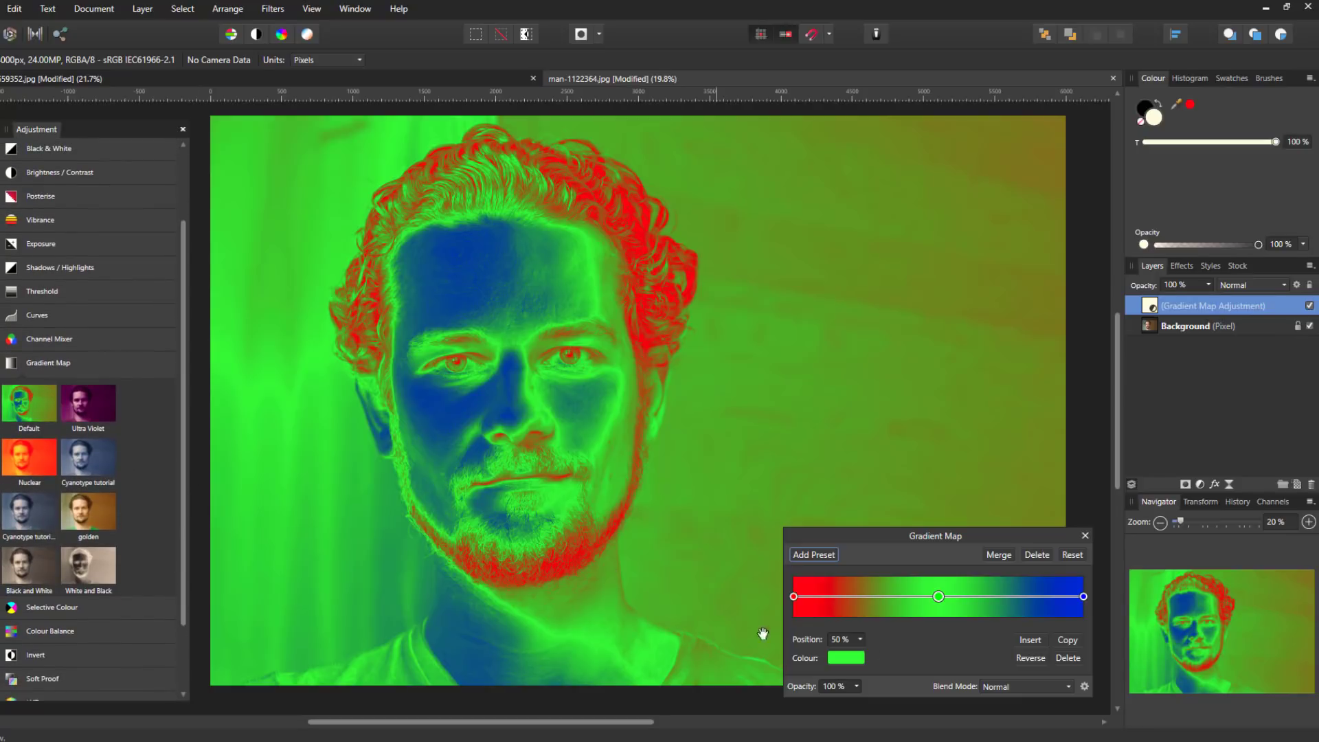
pyautogui.click(794, 597)
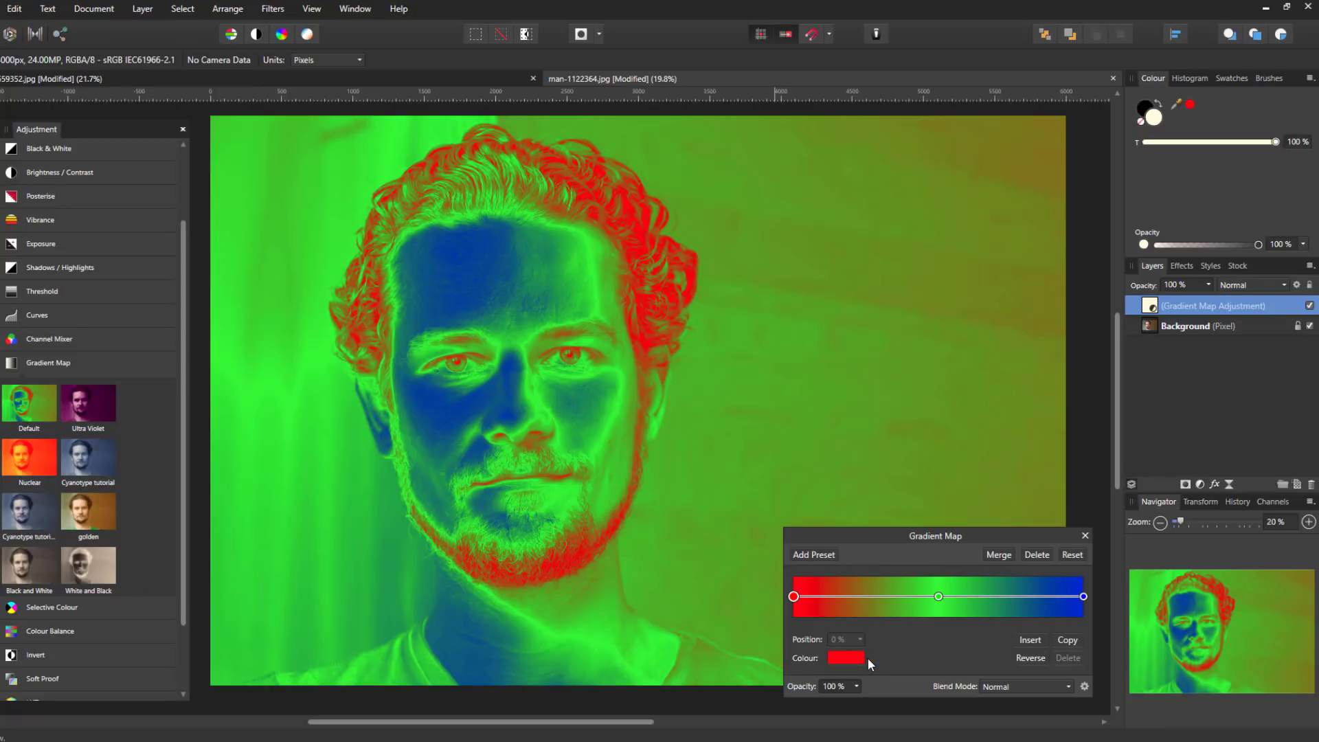
pyautogui.click(848, 661)
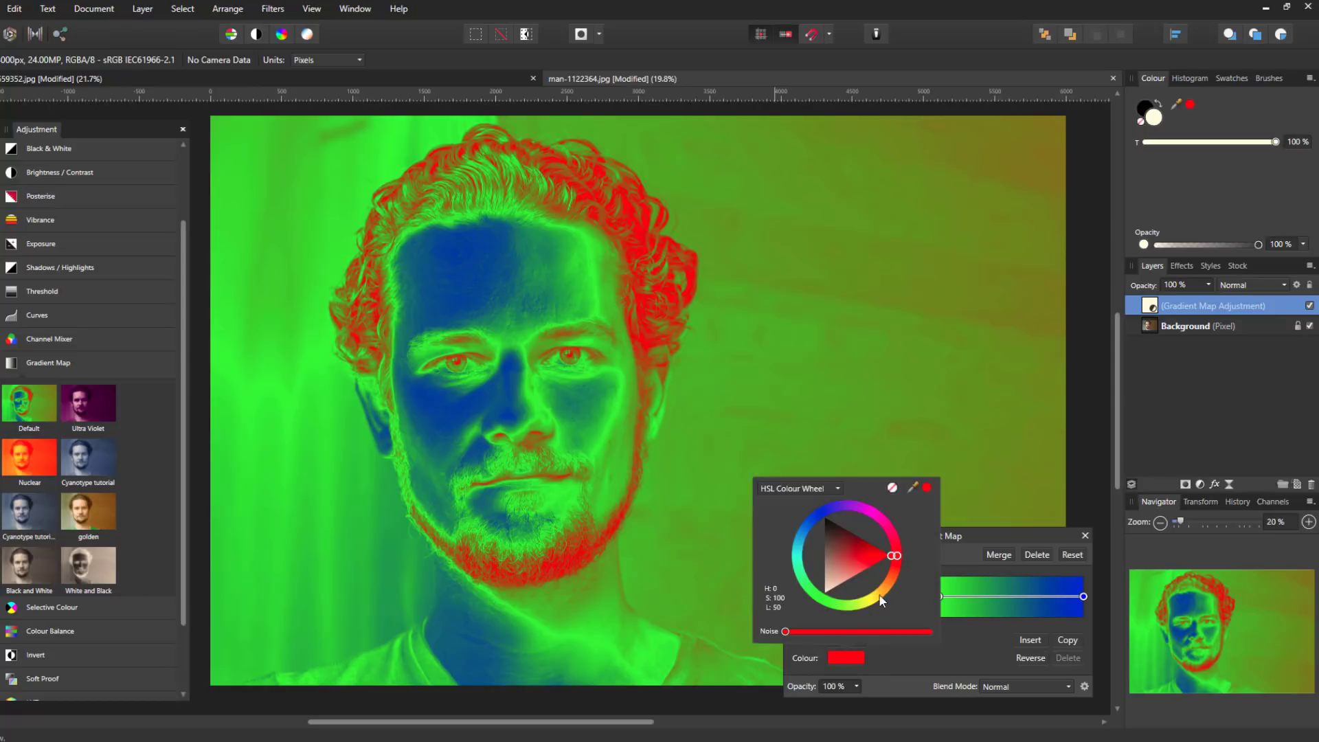
pyautogui.moveTo(898, 554); pyautogui.dragTo(841, 568)
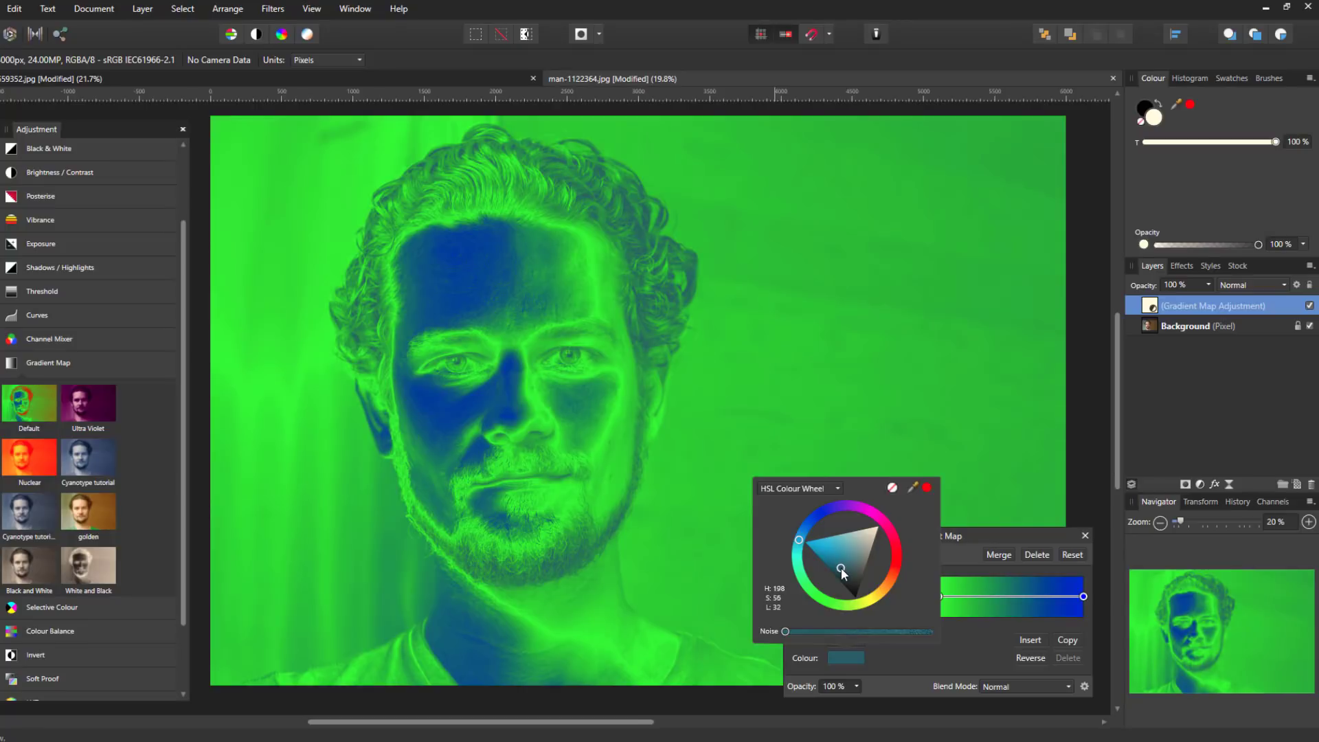
pyautogui.click(965, 555)
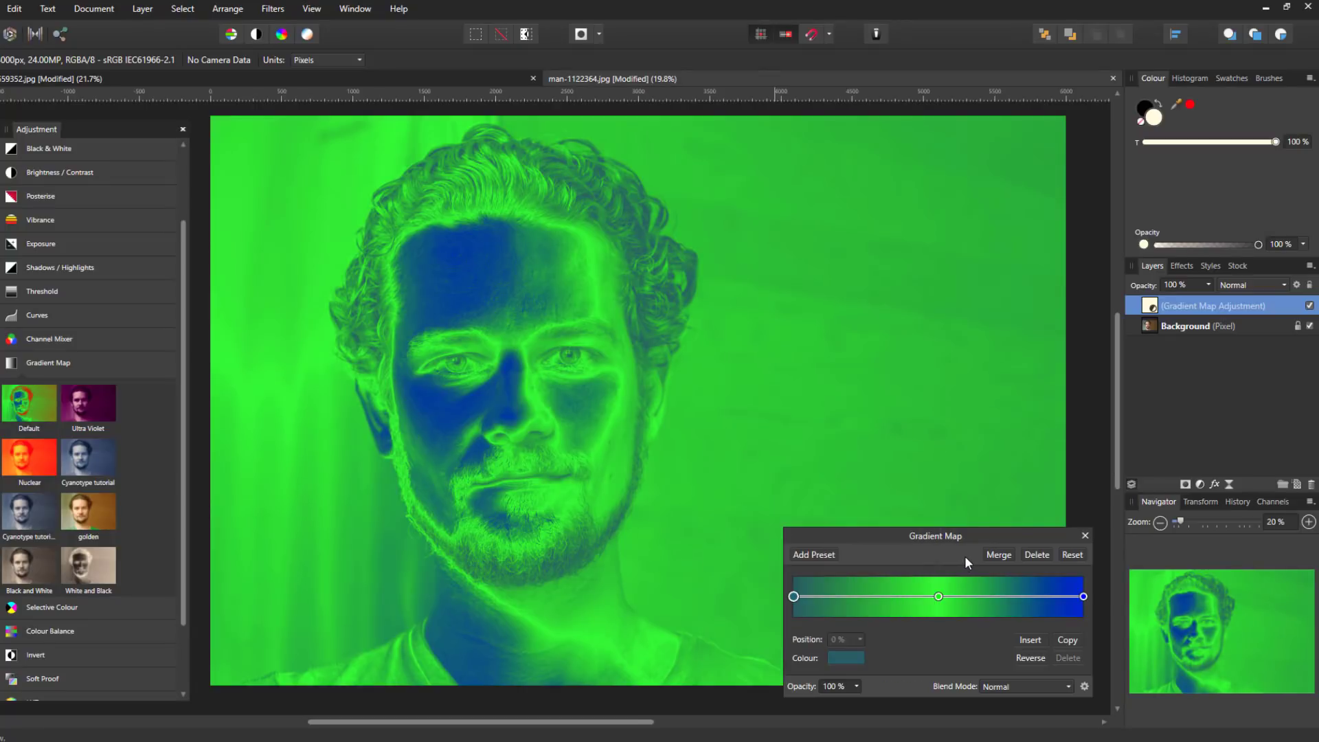
# Change the gradient map's blue end stop to a greyish violet, HSL 240, 14, 54, and remove the green middle stop.
pyautogui.click(1082, 597)
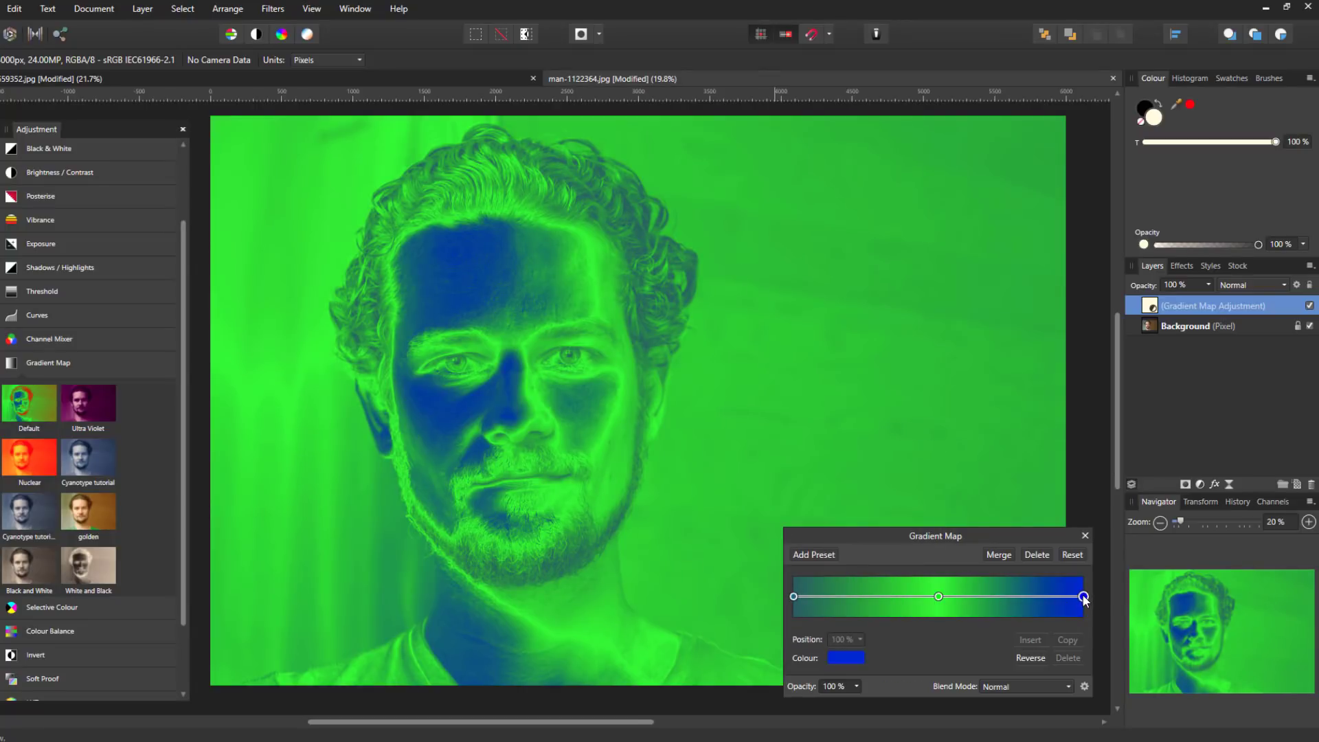
pyautogui.click(848, 658)
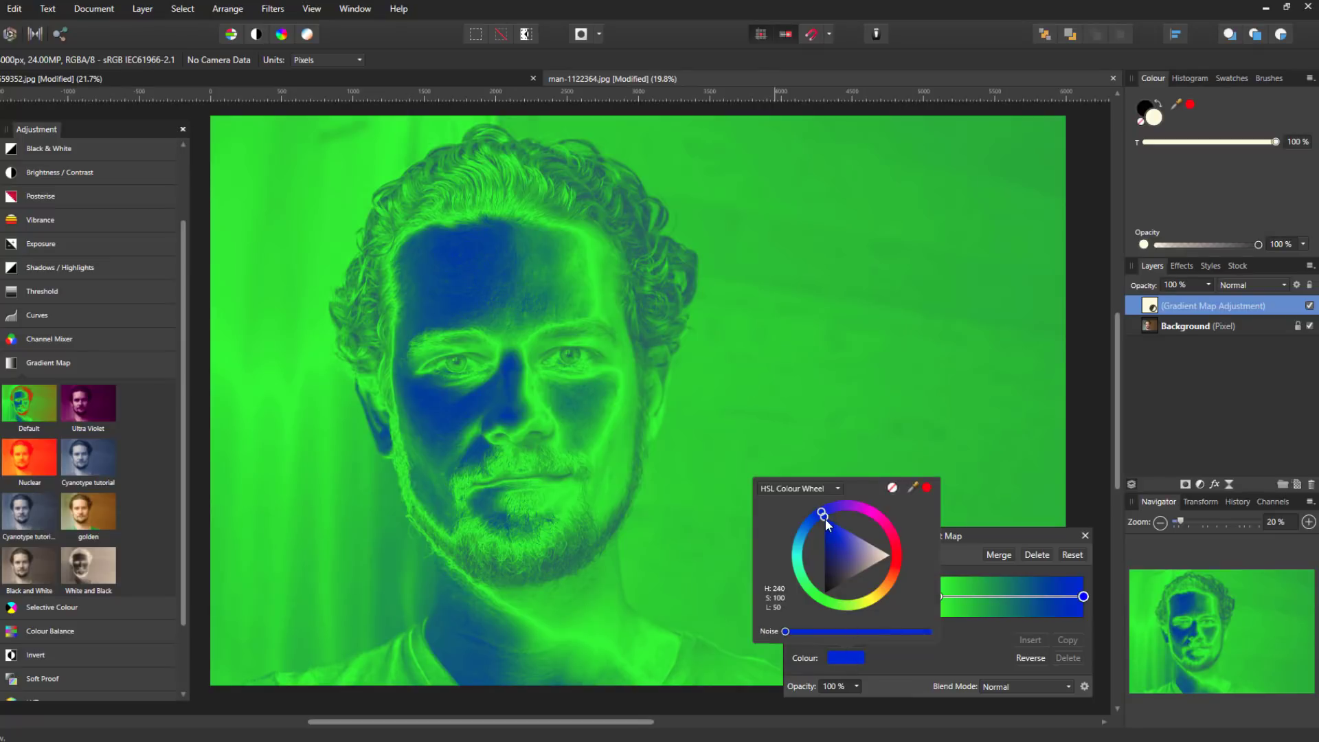
pyautogui.moveTo(827, 520); pyautogui.dragTo(858, 565)
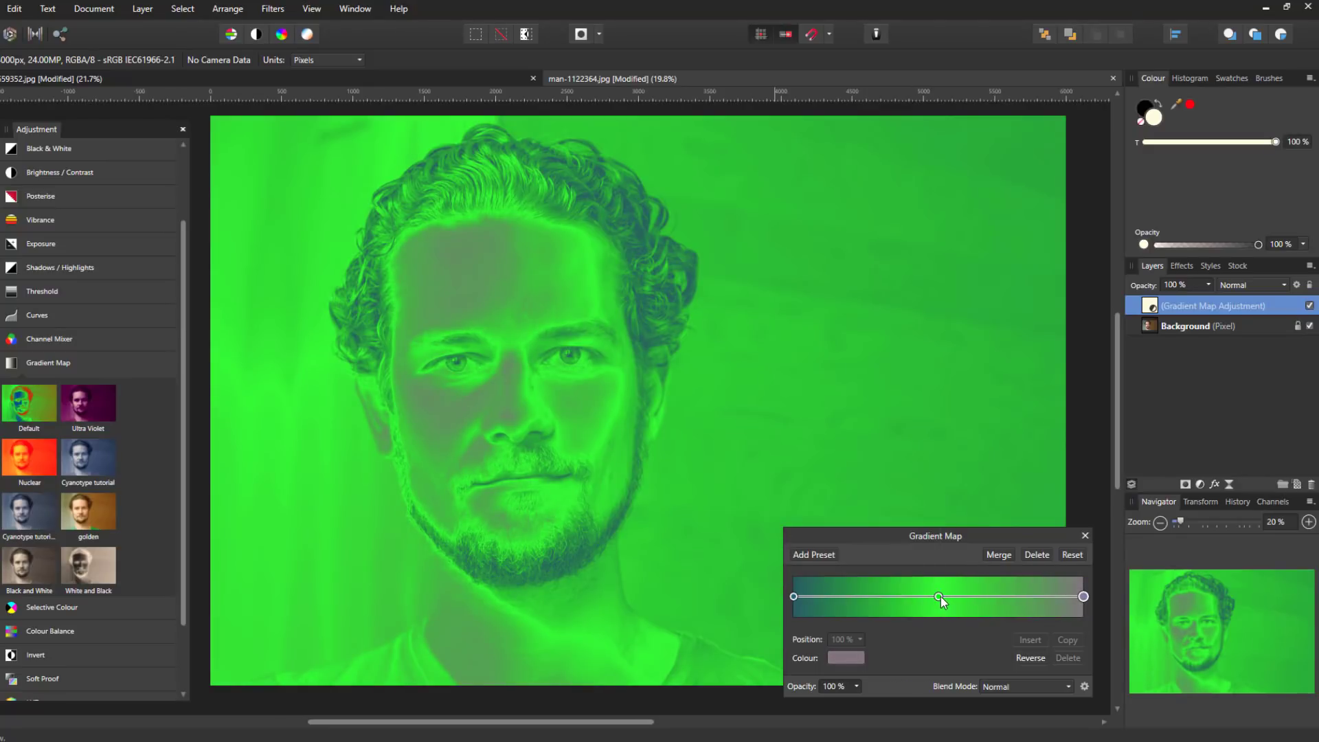
pyautogui.moveTo(941, 596); pyautogui.dragTo(940, 635)
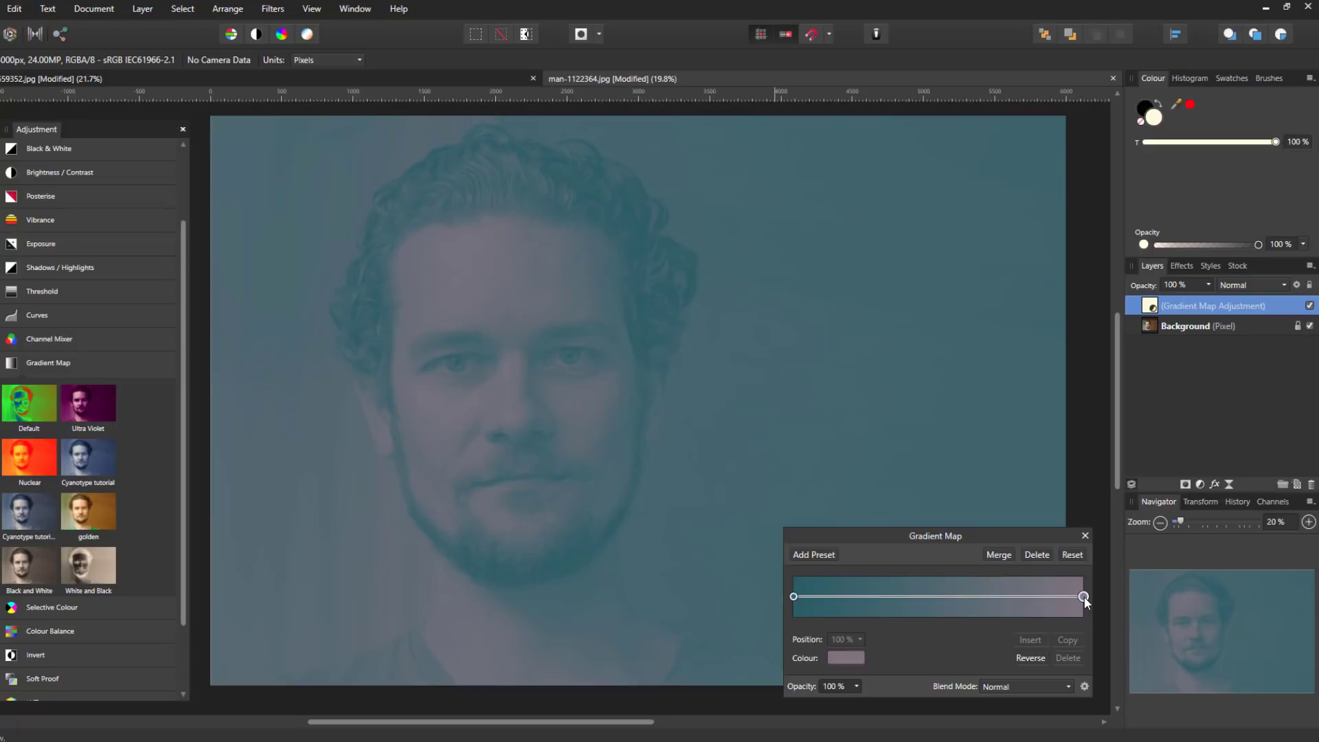
# Lighten the gradient map's end stop to a pale violet with HSL 240, 66, 76.
pyautogui.click(839, 658)
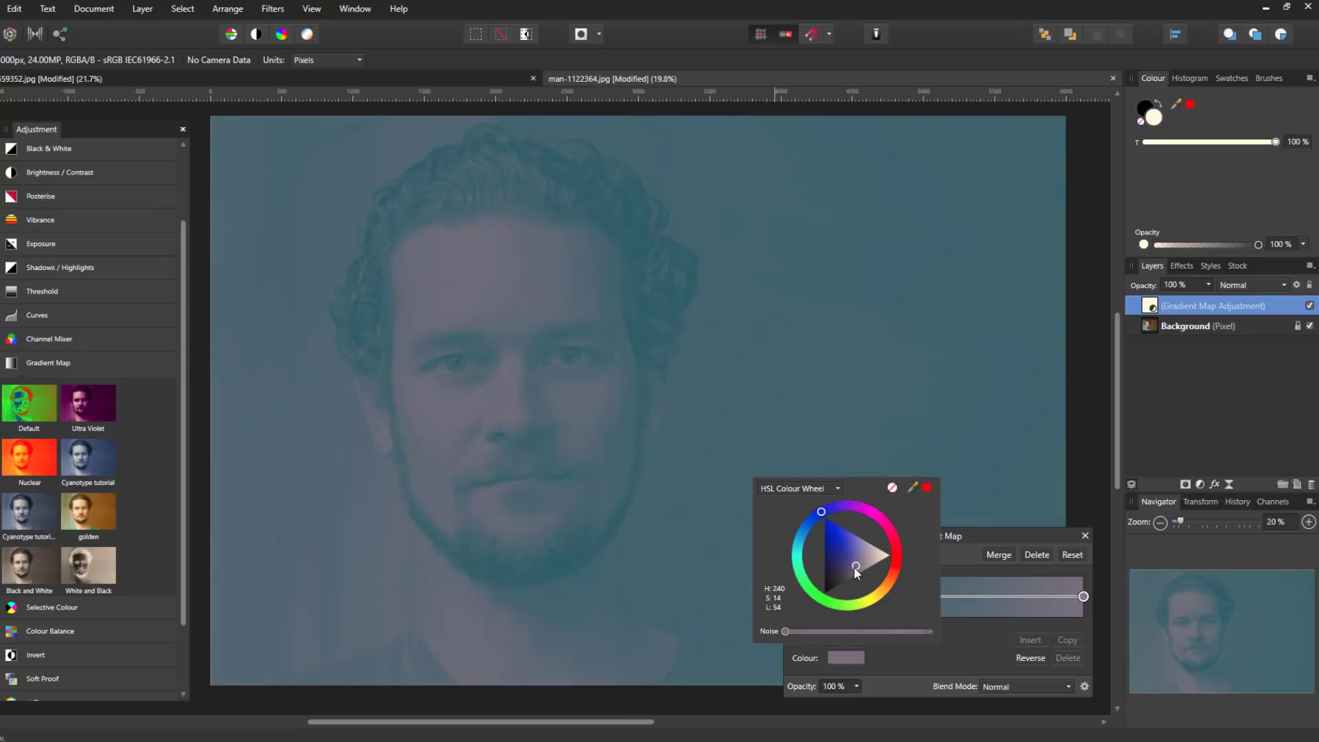
pyautogui.moveTo(855, 567); pyautogui.dragTo(864, 547)
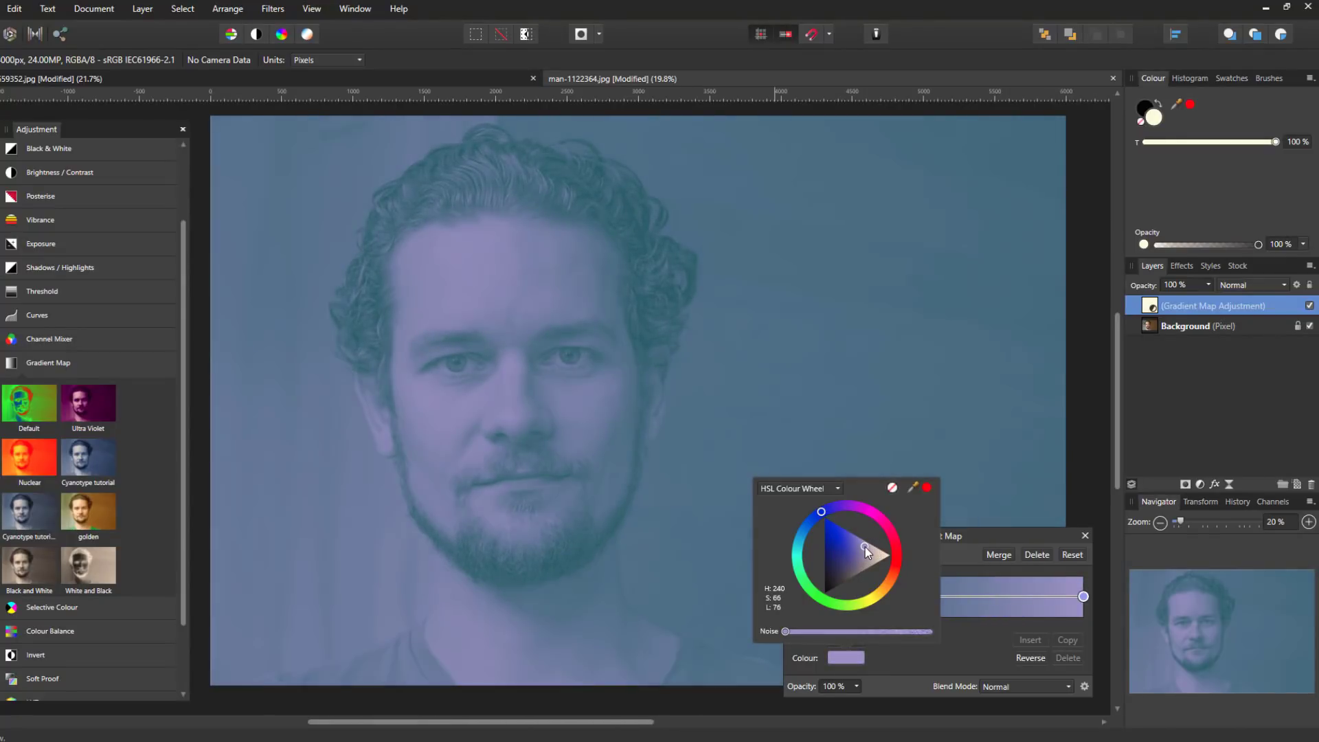
pyautogui.click(957, 555)
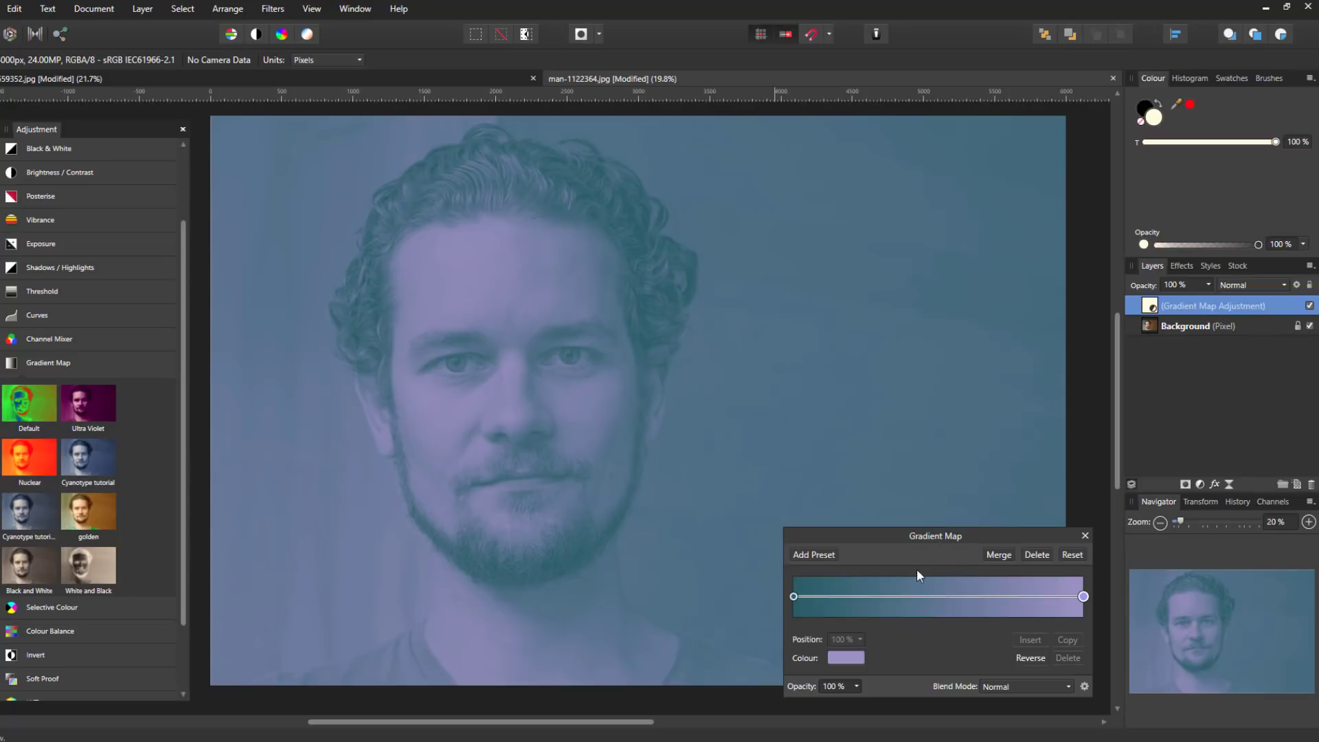
# Darken the gradient map's teal start stop to HSL 198, 55, 22.
pyautogui.click(794, 596)
pyautogui.click(840, 658)
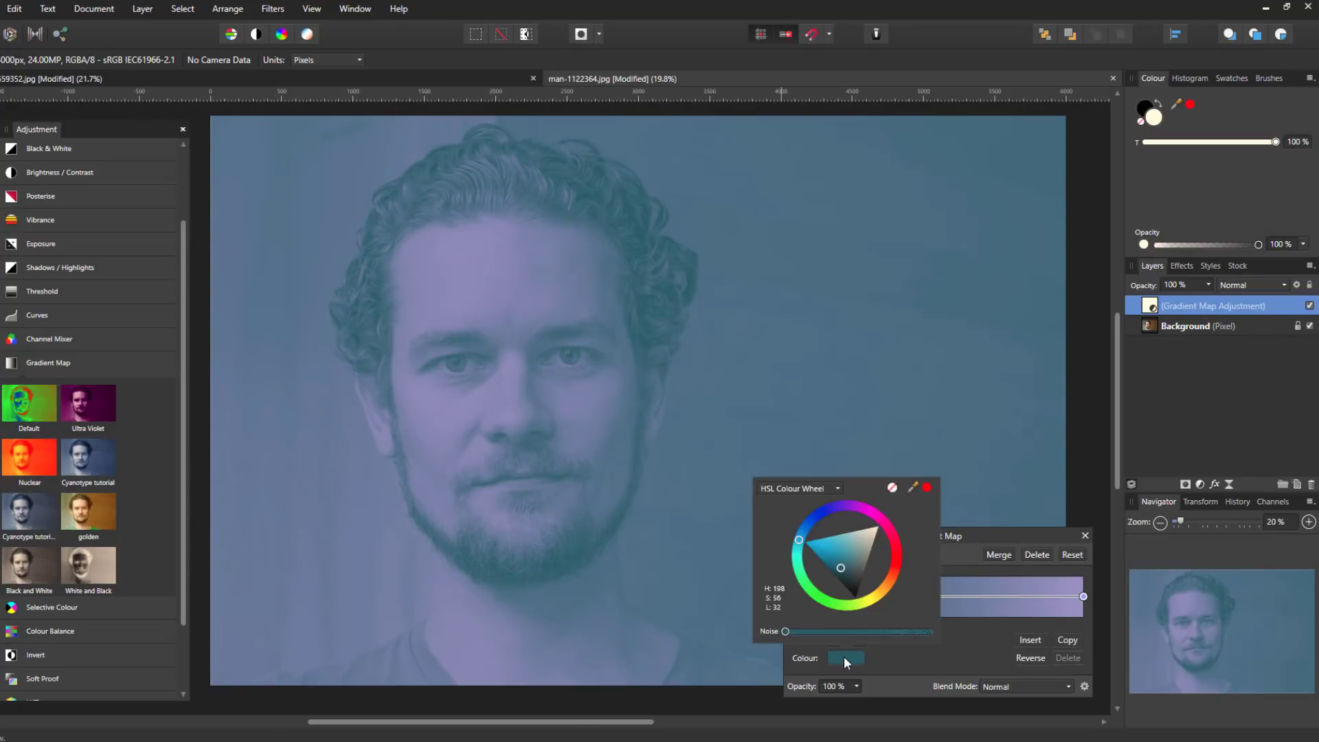
pyautogui.moveTo(843, 574); pyautogui.dragTo(846, 580)
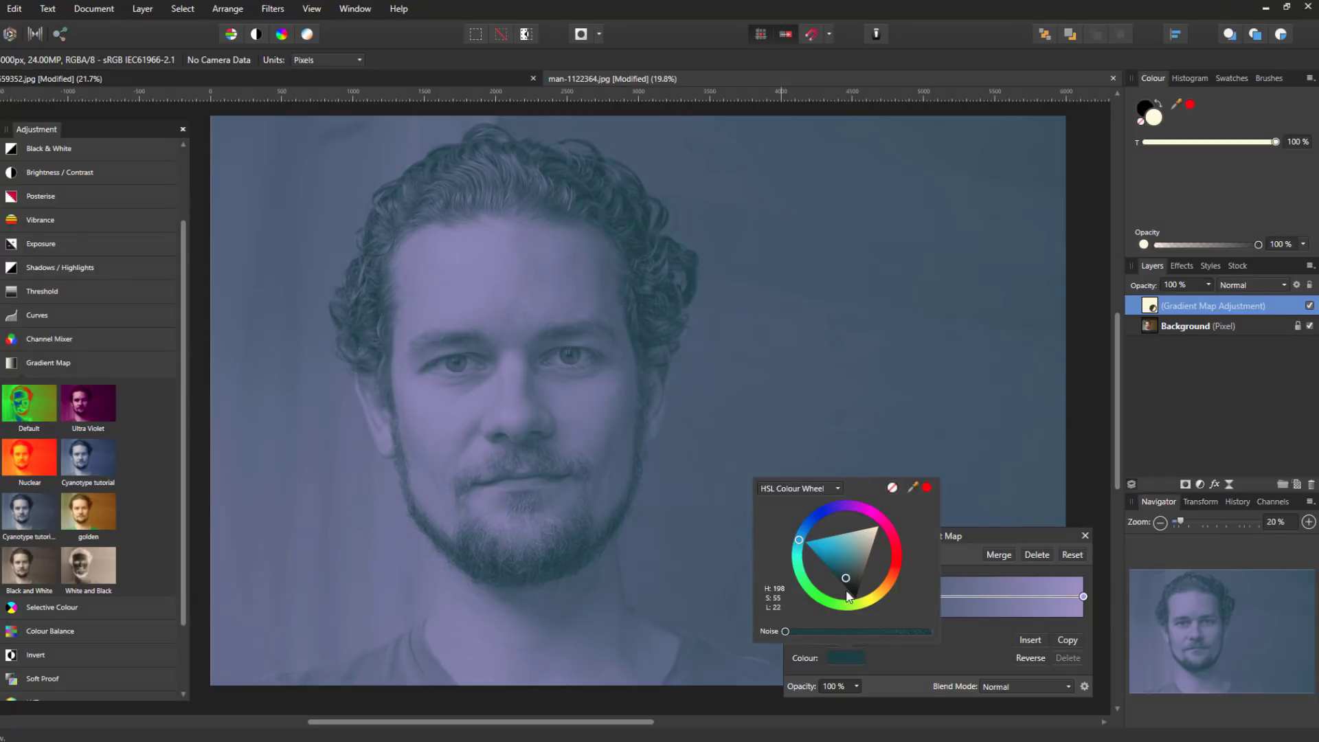
pyautogui.click(958, 555)
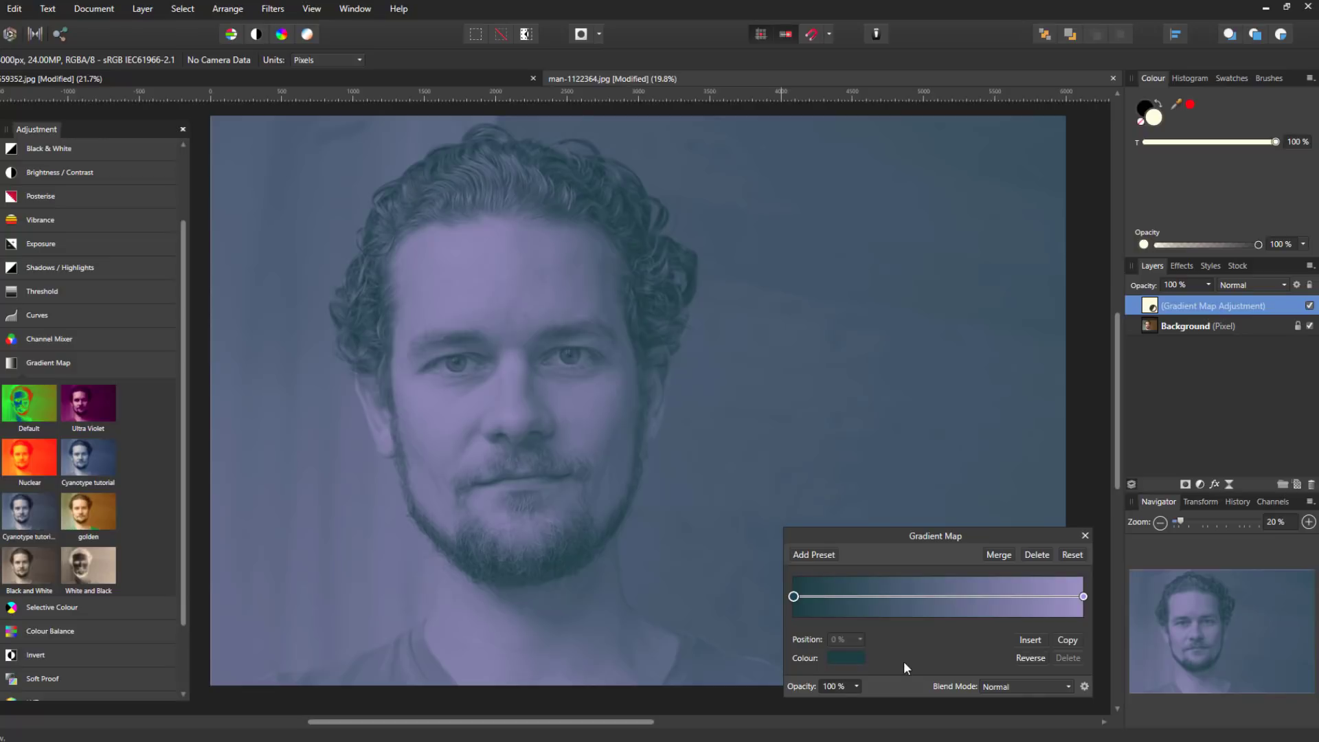
# Save the custom gradient map as an adjustment preset named "Misty Blue" followed by a dash and the author's first name.
pyautogui.click(823, 555)
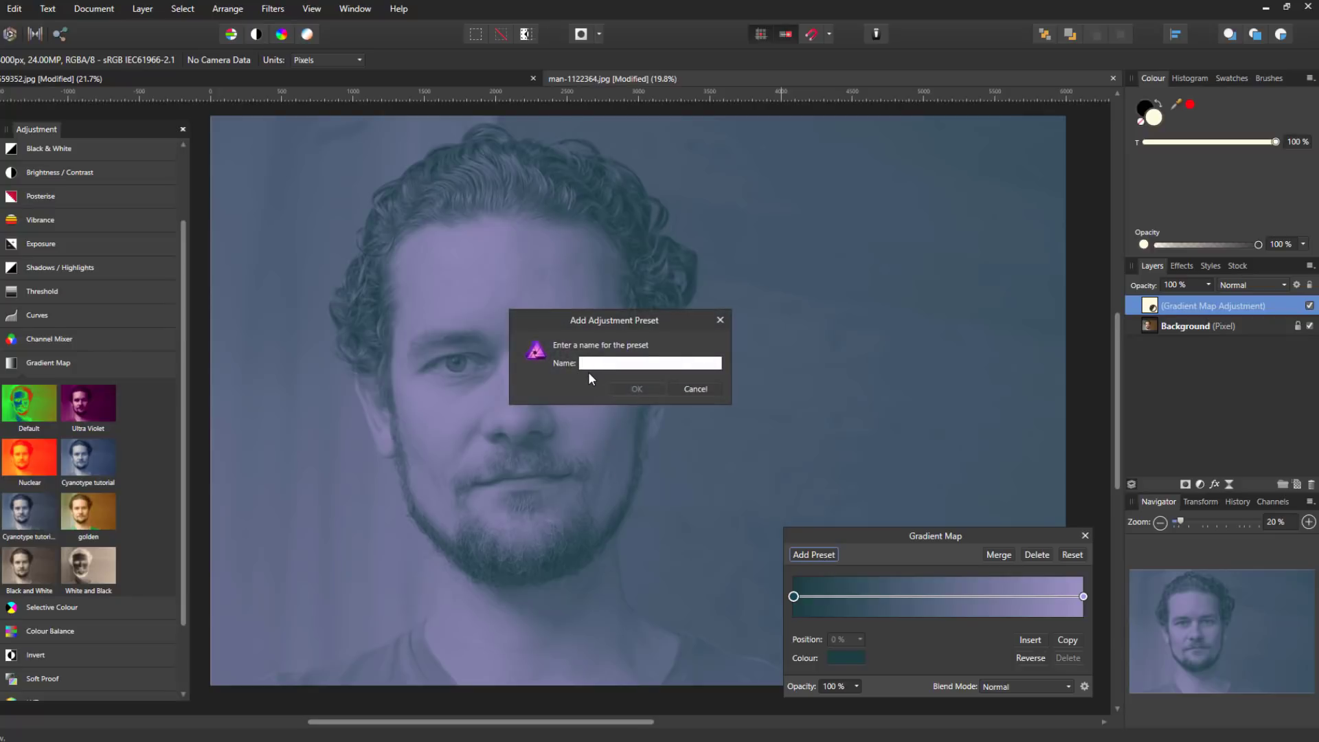
pyautogui.write('M')
pyautogui.write('isty Blue - Carl')
pyautogui.click(637, 388)
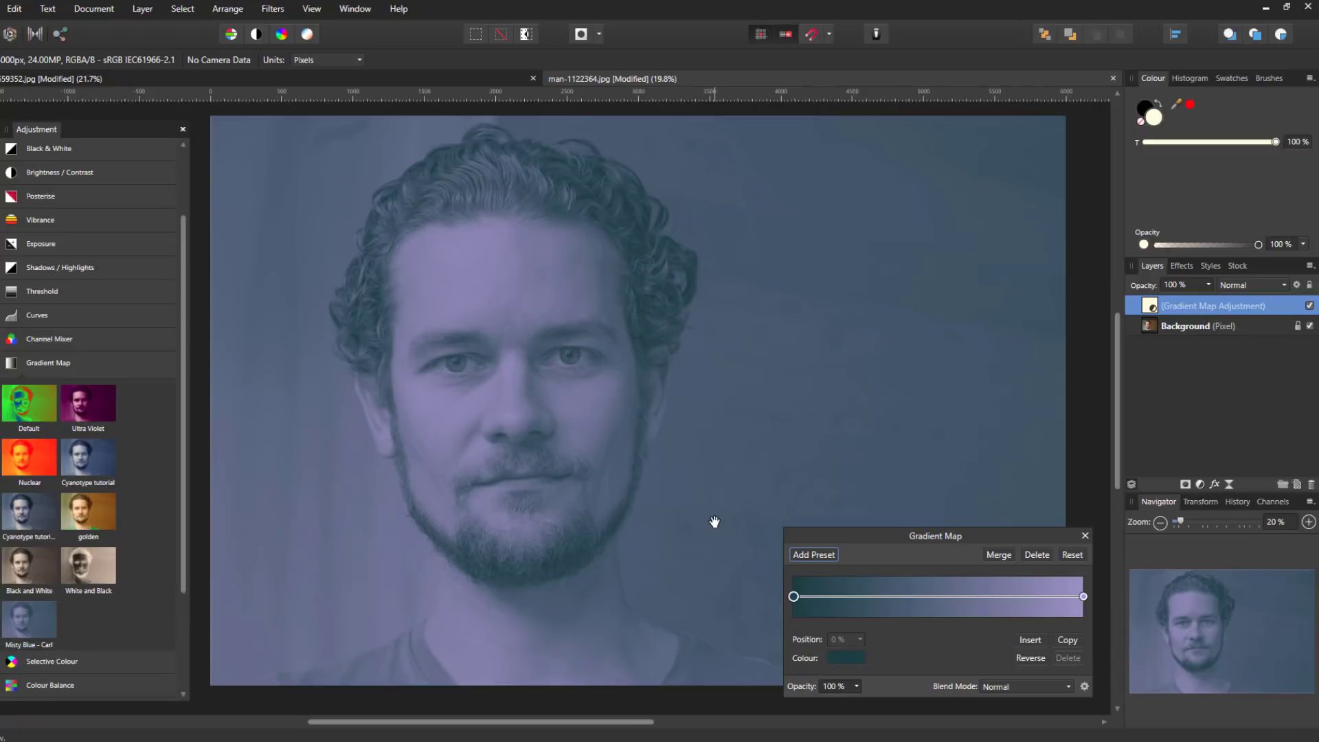
# Switch to the woman portrait and hide its Recolour-adjustment layer.
pyautogui.scroll(-2, 123, 571)
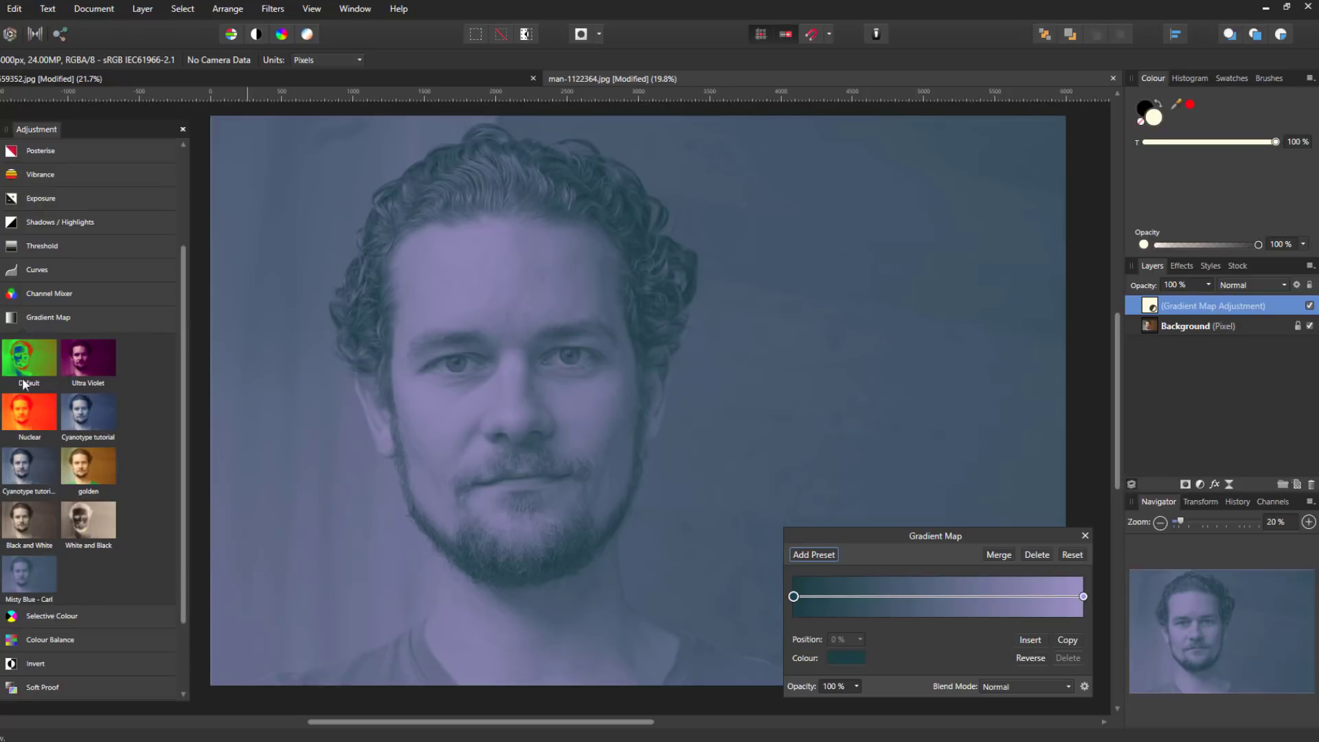
pyautogui.click(474, 80)
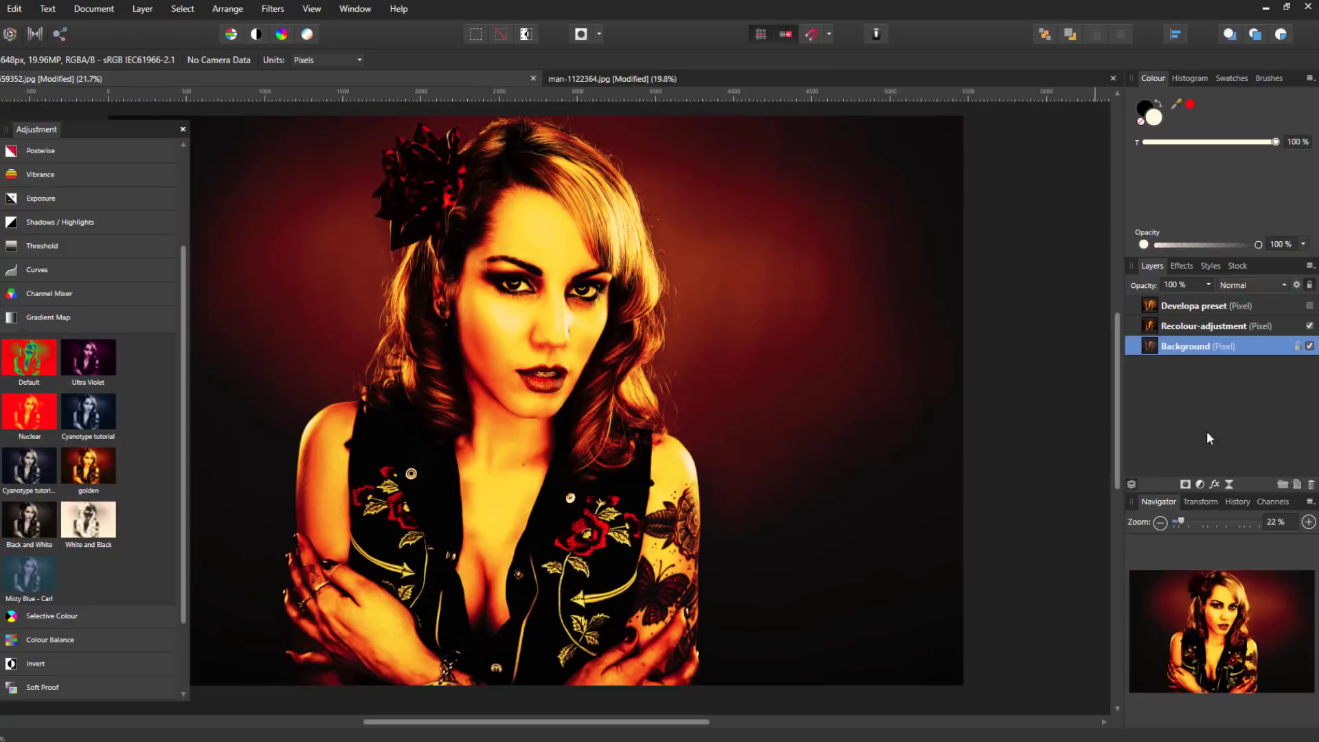
pyautogui.click(1308, 326)
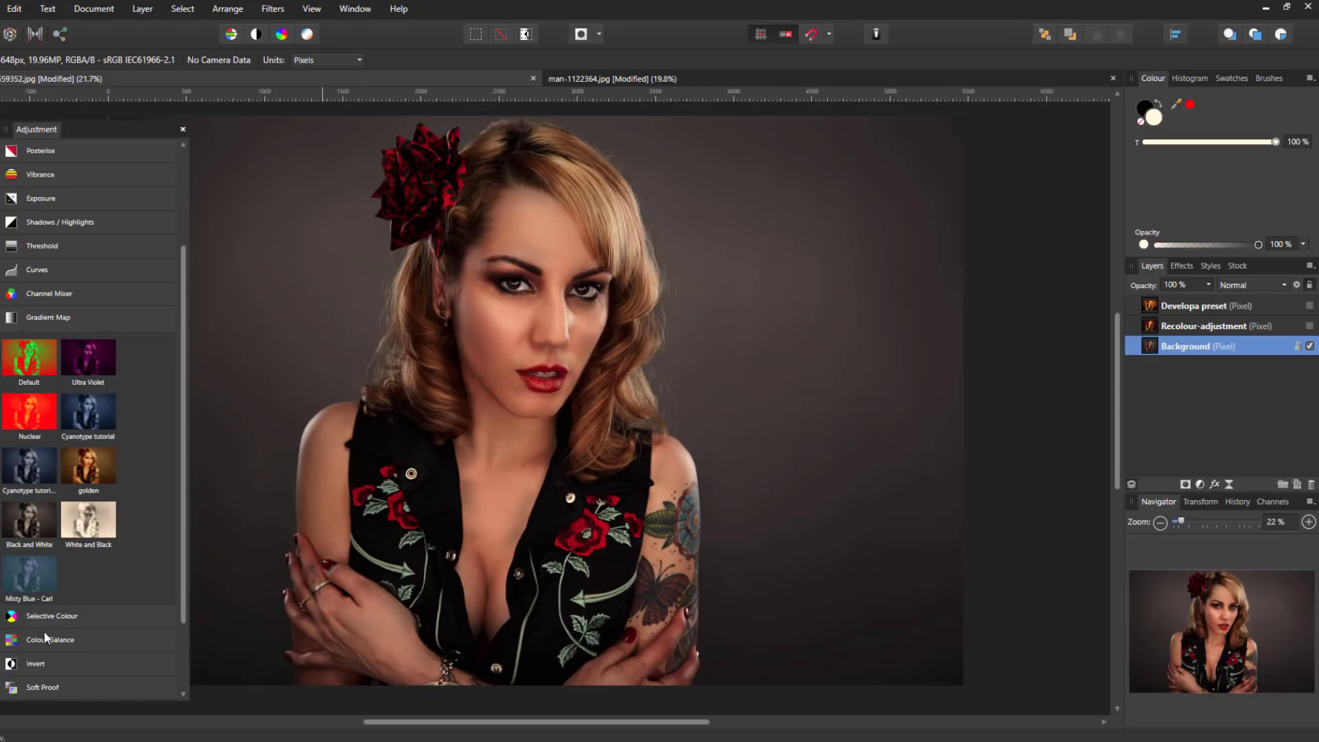
# Apply the custom Misty Blue gradient map preset to the woman portrait, and hide the new adjustment layer to compare.
pyautogui.click(26, 586)
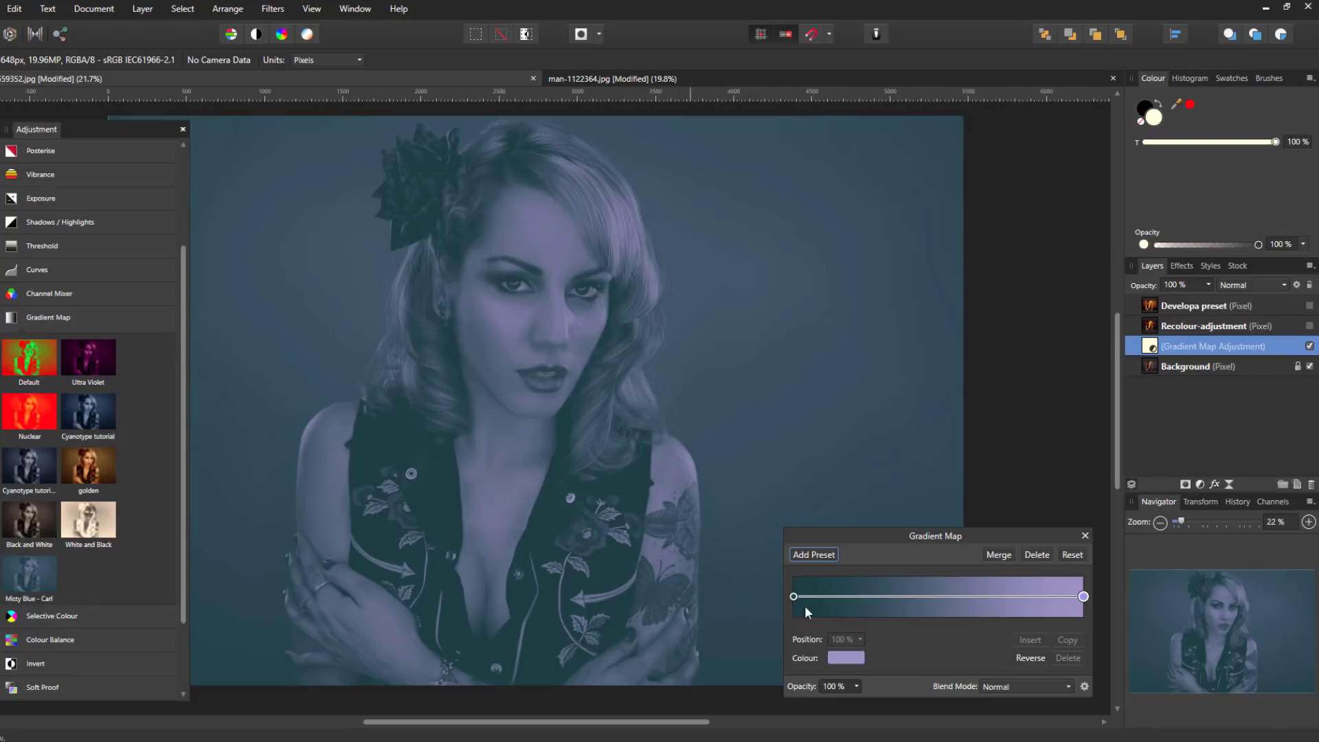
pyautogui.click(1084, 535)
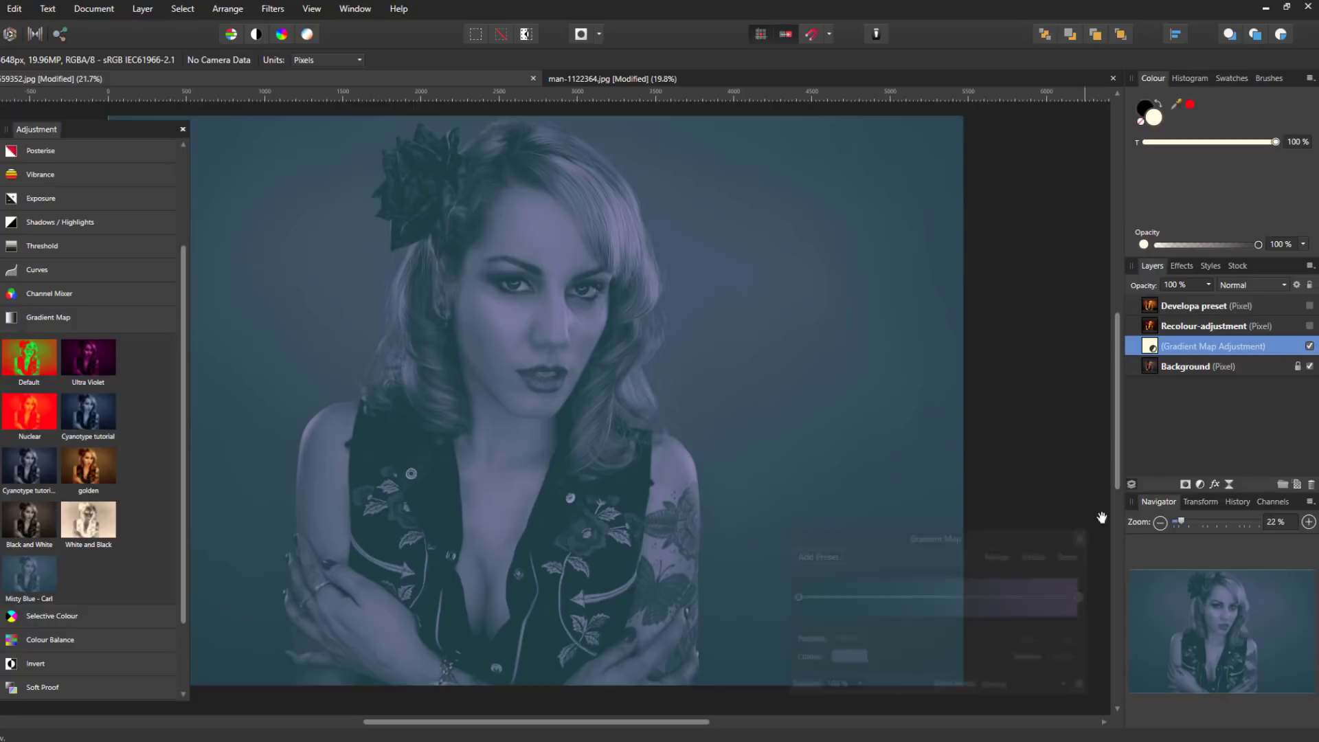
pyautogui.click(1310, 346)
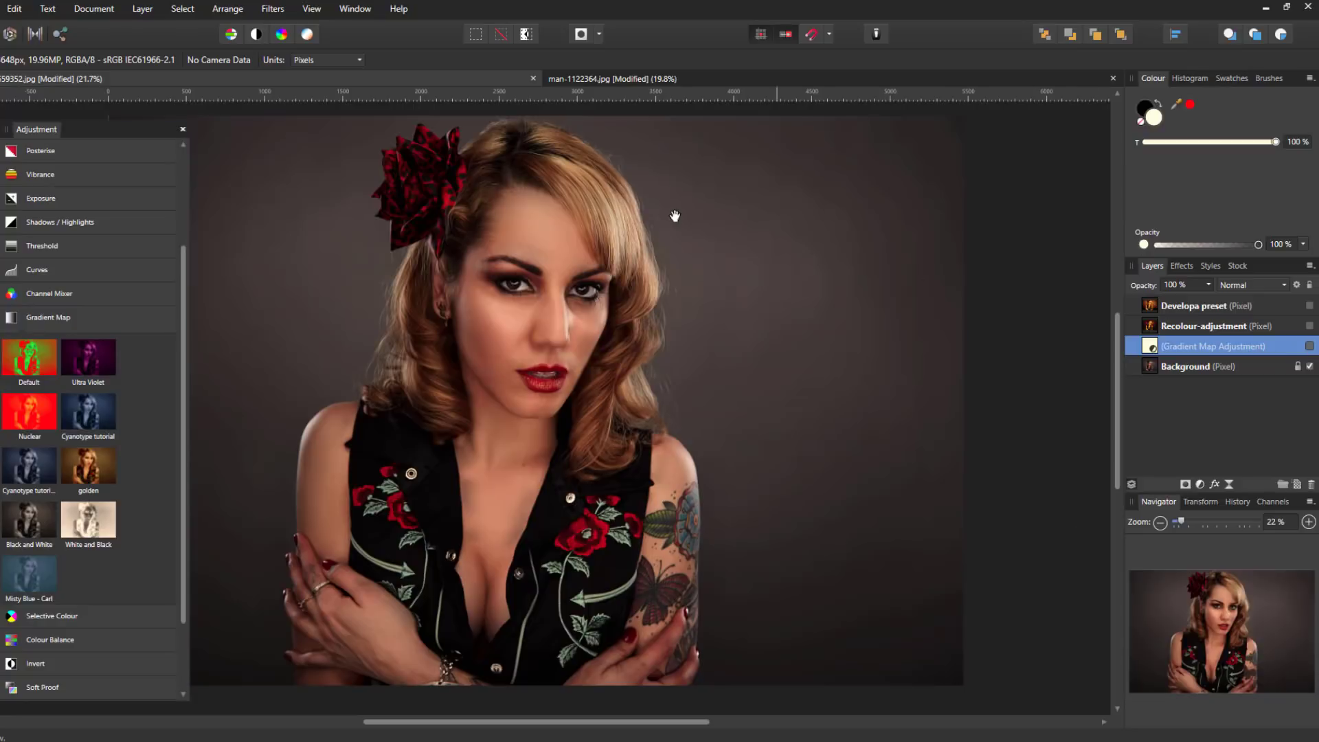
# Return to man-1122364.jpg and add a Threshold adjustment above the Gradient Map adjustment.
pyautogui.click(713, 78)
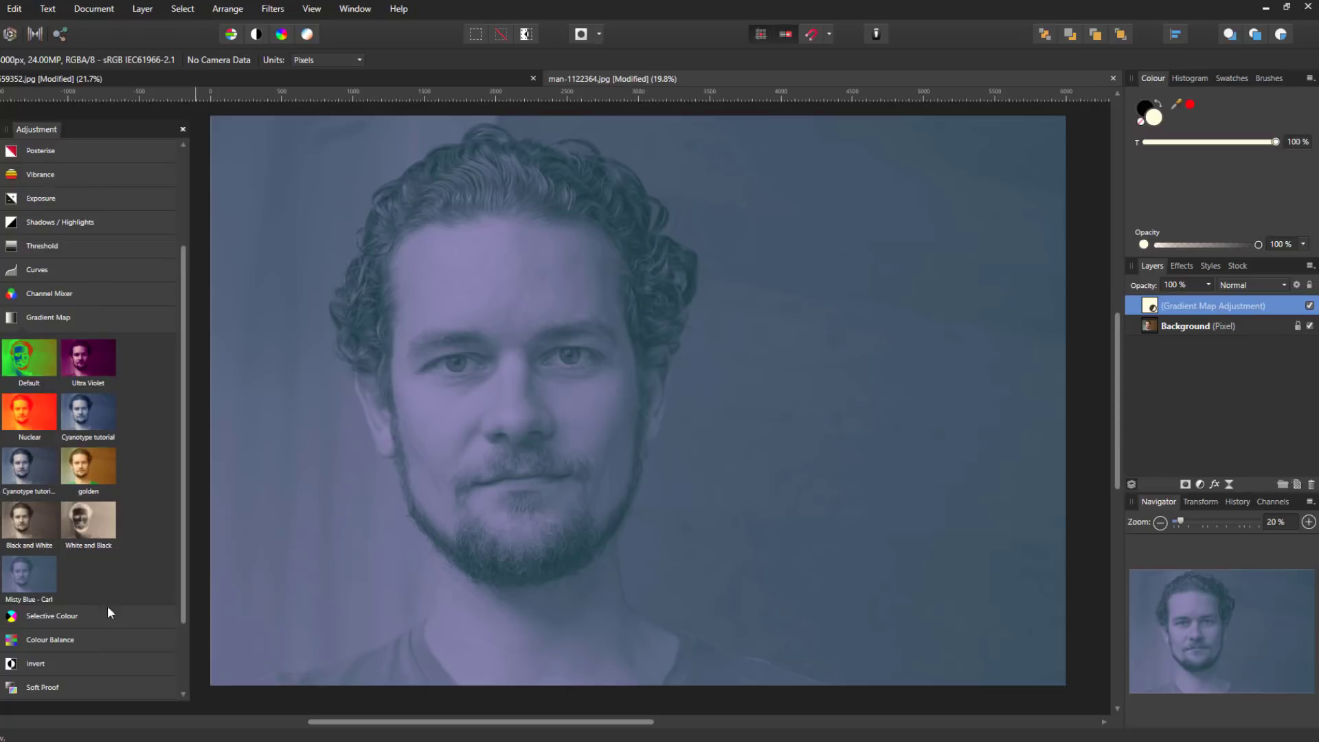
pyautogui.click(114, 246)
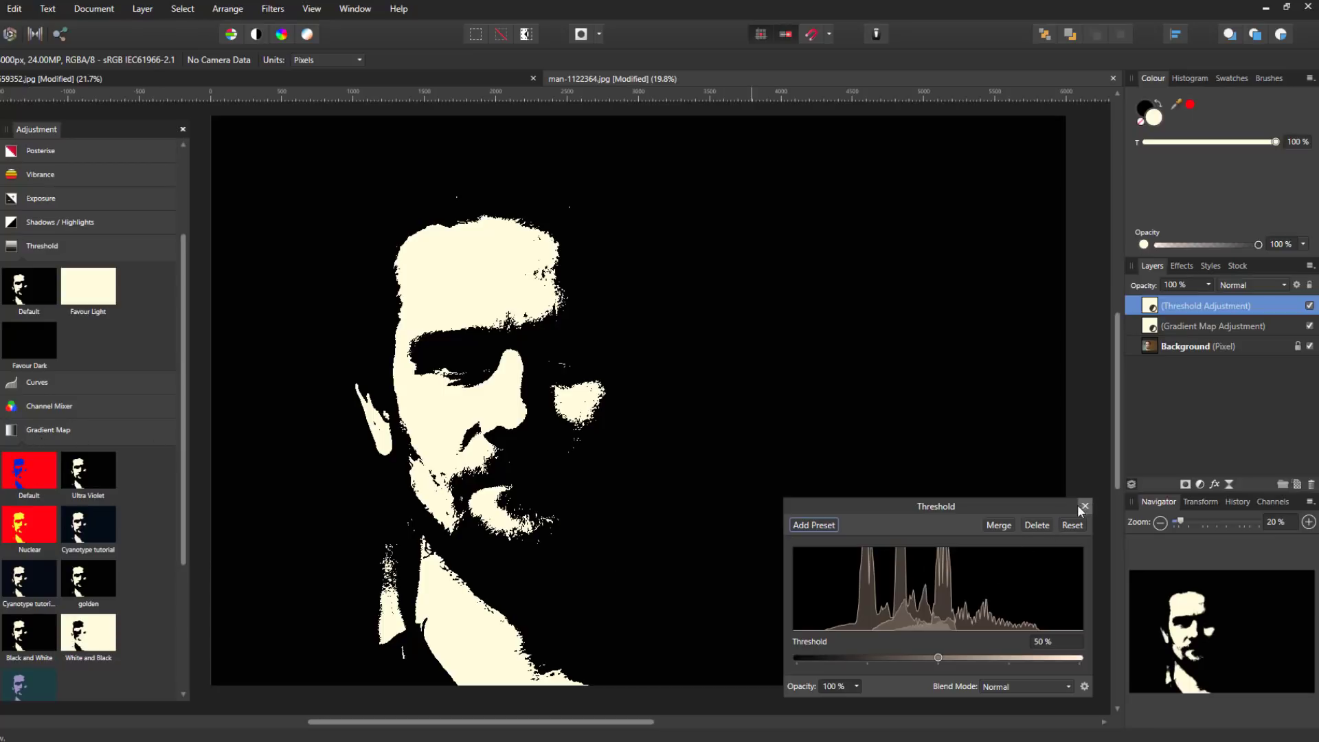
# Delete the Threshold adjustment and dock the floating Adjustment panel in the same group as Layers.
pyautogui.click(1037, 525)
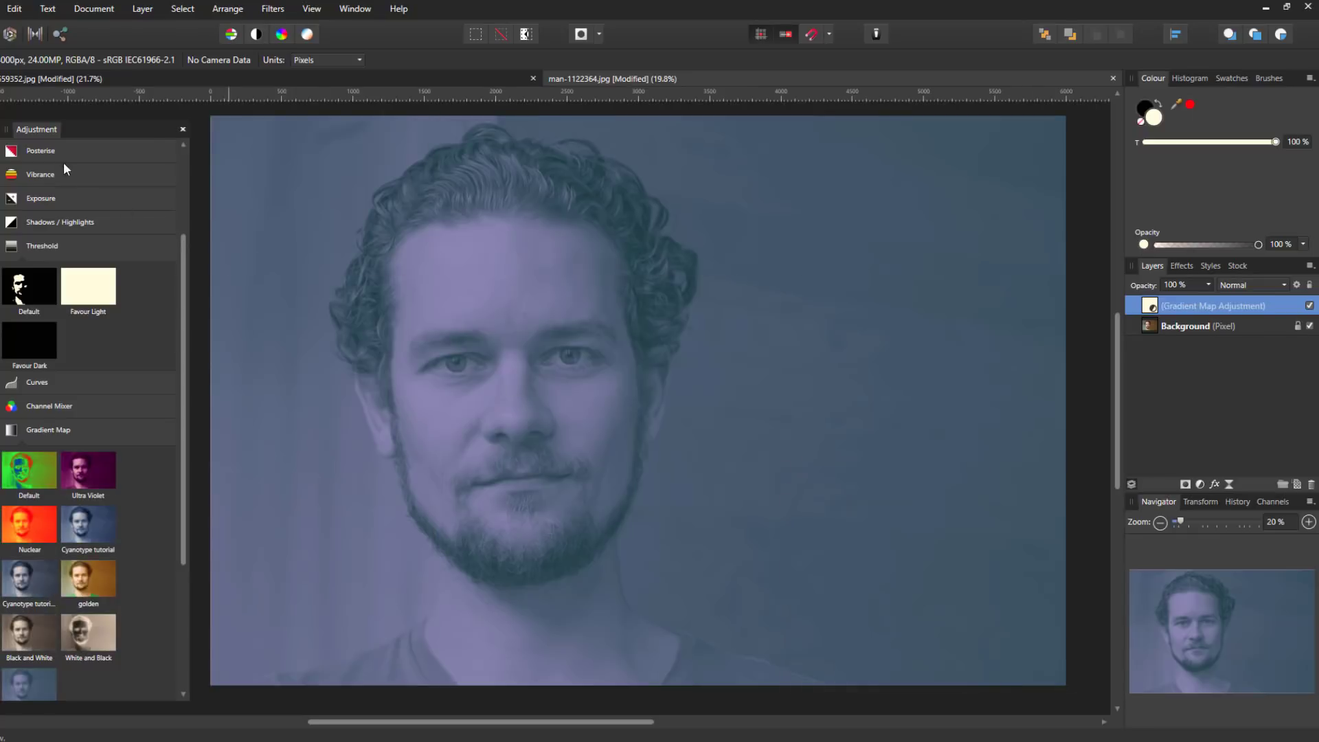
pyautogui.moveTo(31, 129); pyautogui.dragTo(1160, 266)
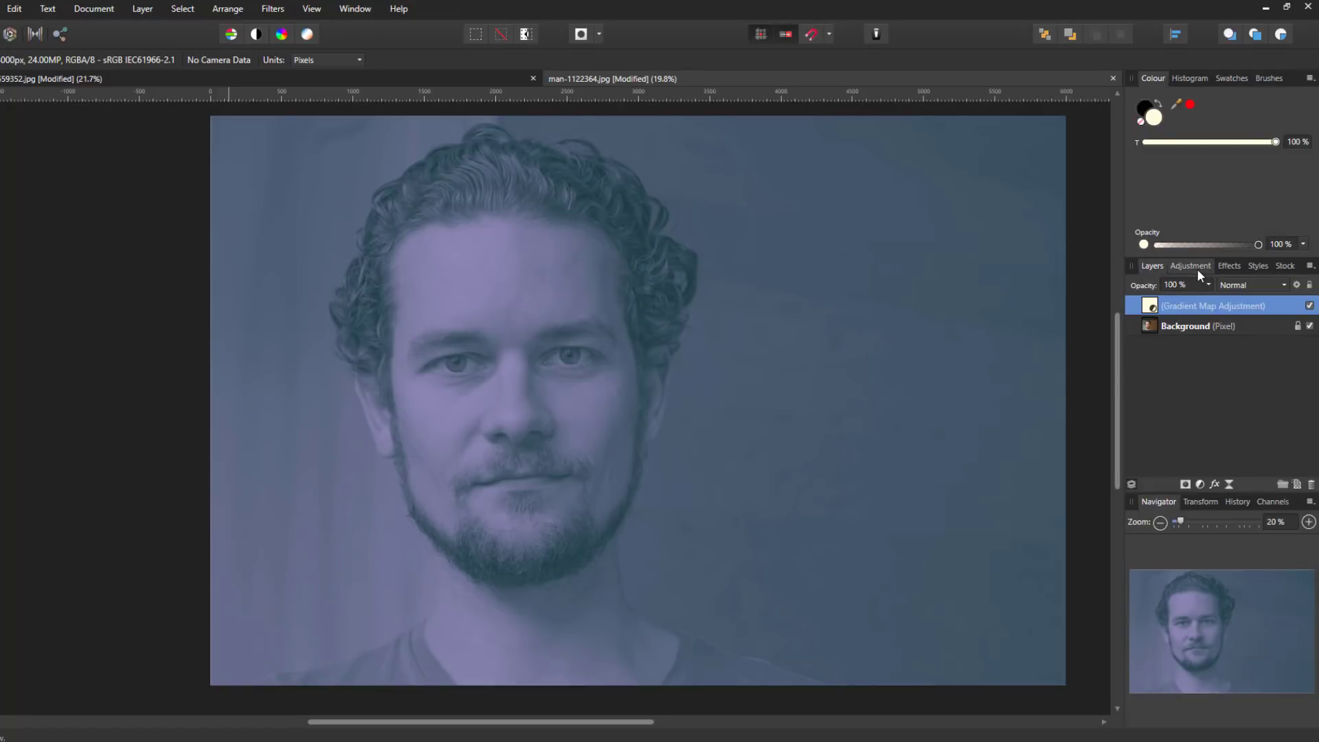
pyautogui.click(1196, 270)
# Collapse the Gradient Map presets and add a default Lens Filter adjustment to the man portrait.
pyautogui.scroll(-2, 1313, 392)
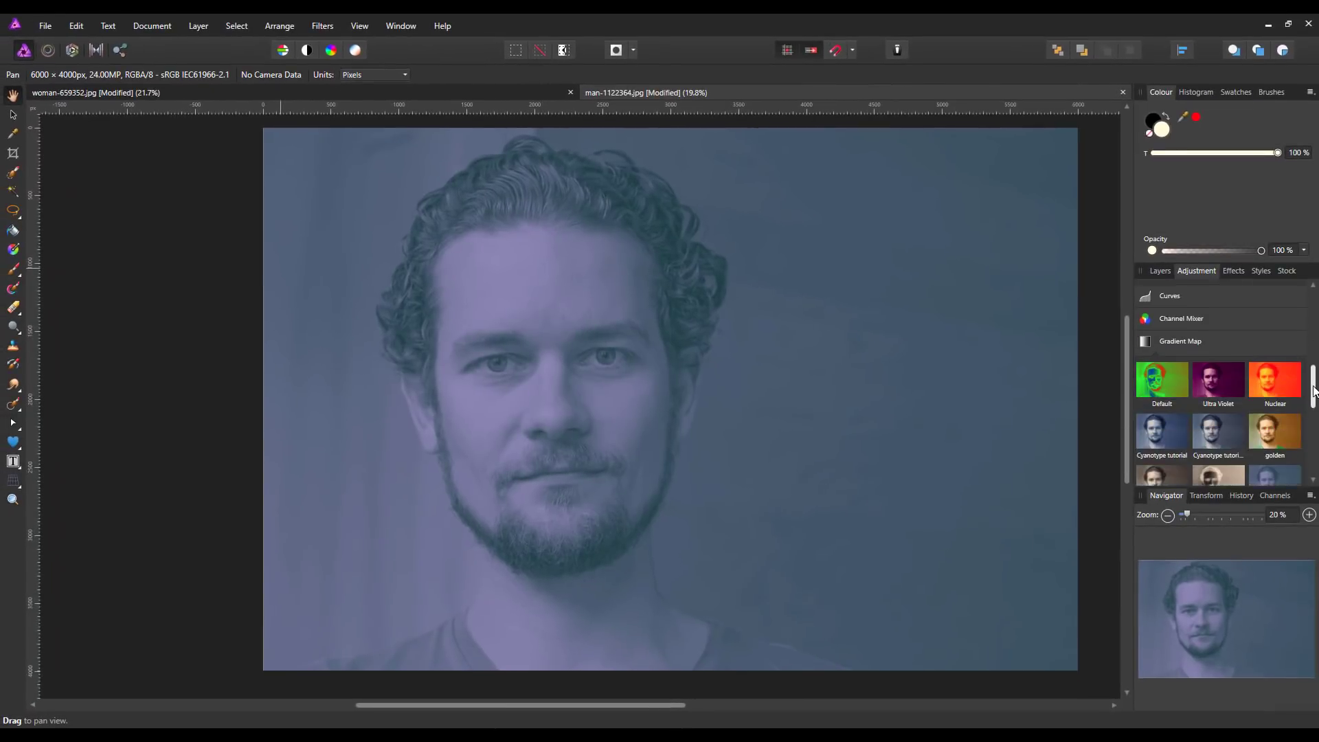
pyautogui.moveTo(1315, 391)
pyautogui.mouseDown()
pyautogui.moveTo(1315, 428)
pyautogui.moveTo(1315, 347)
pyautogui.moveTo(1315, 375)
pyautogui.mouseUp()
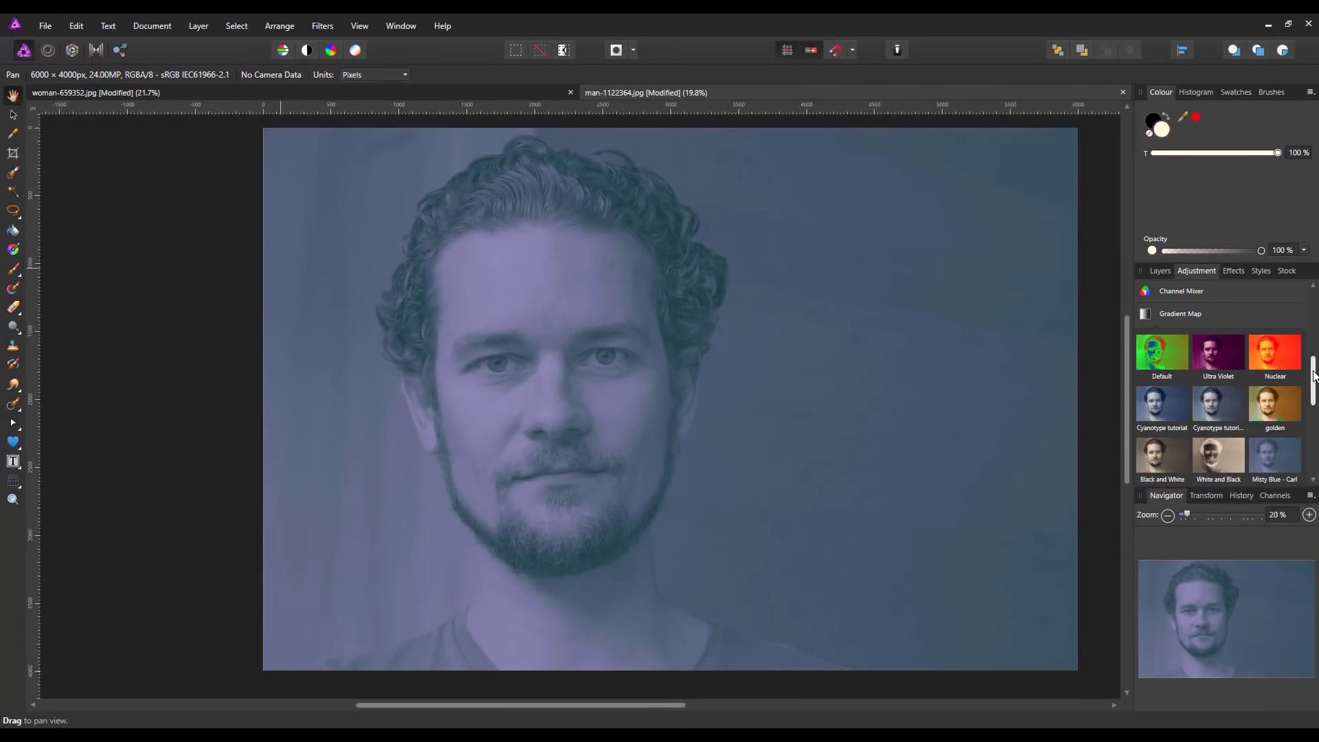
pyautogui.click(1210, 318)
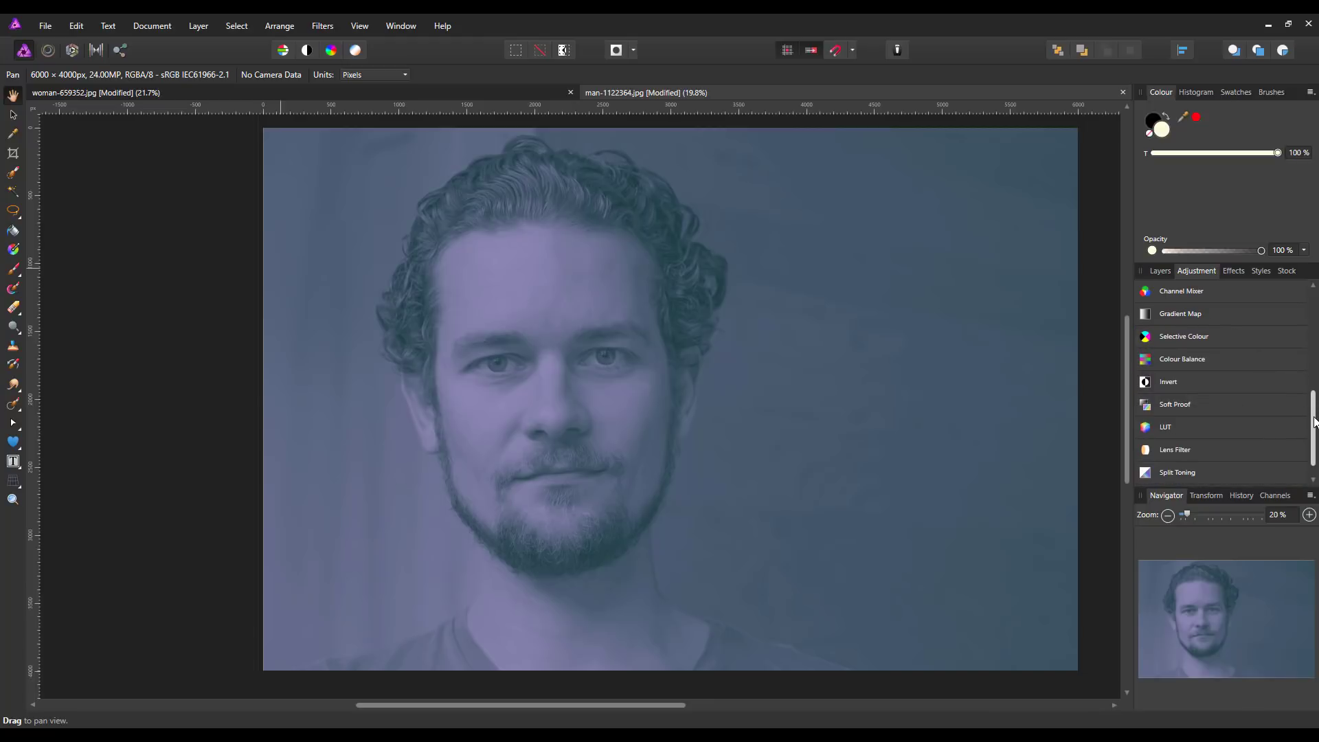
pyautogui.moveTo(1315, 421); pyautogui.dragTo(1315, 439)
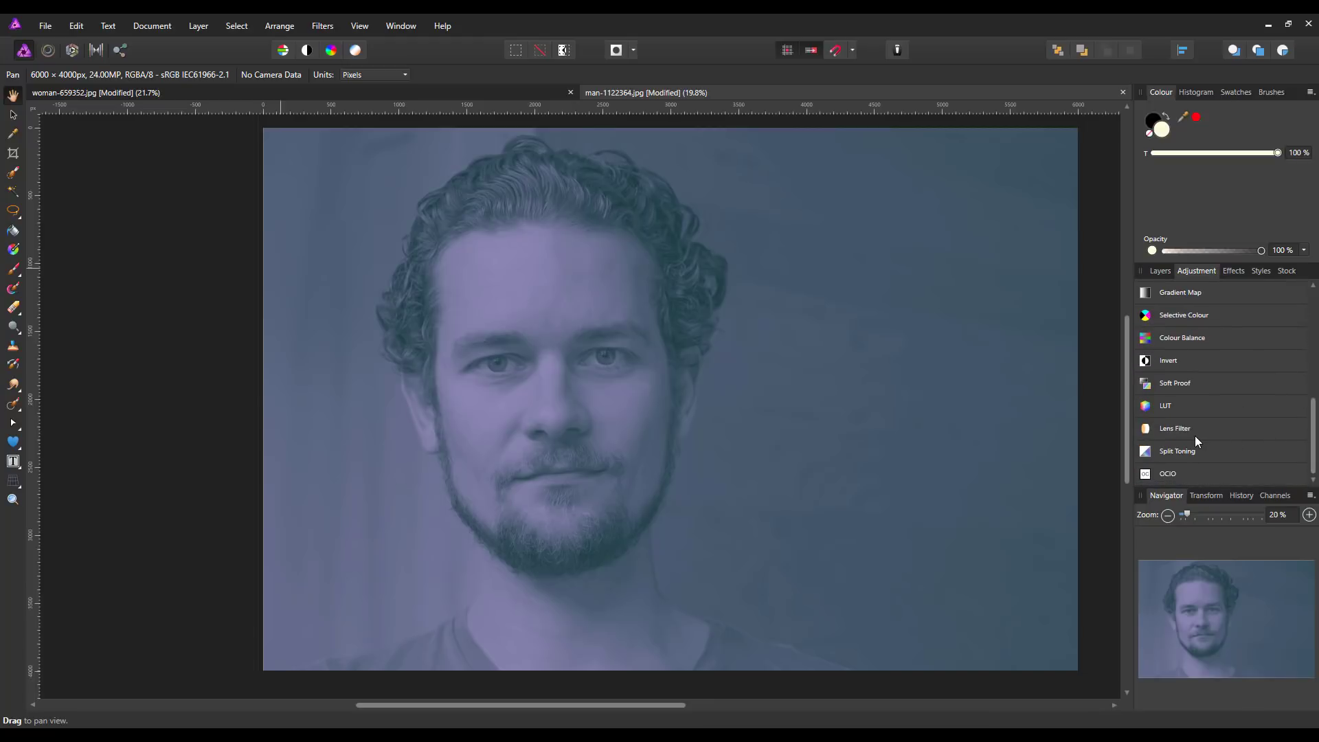
pyautogui.click(1219, 432)
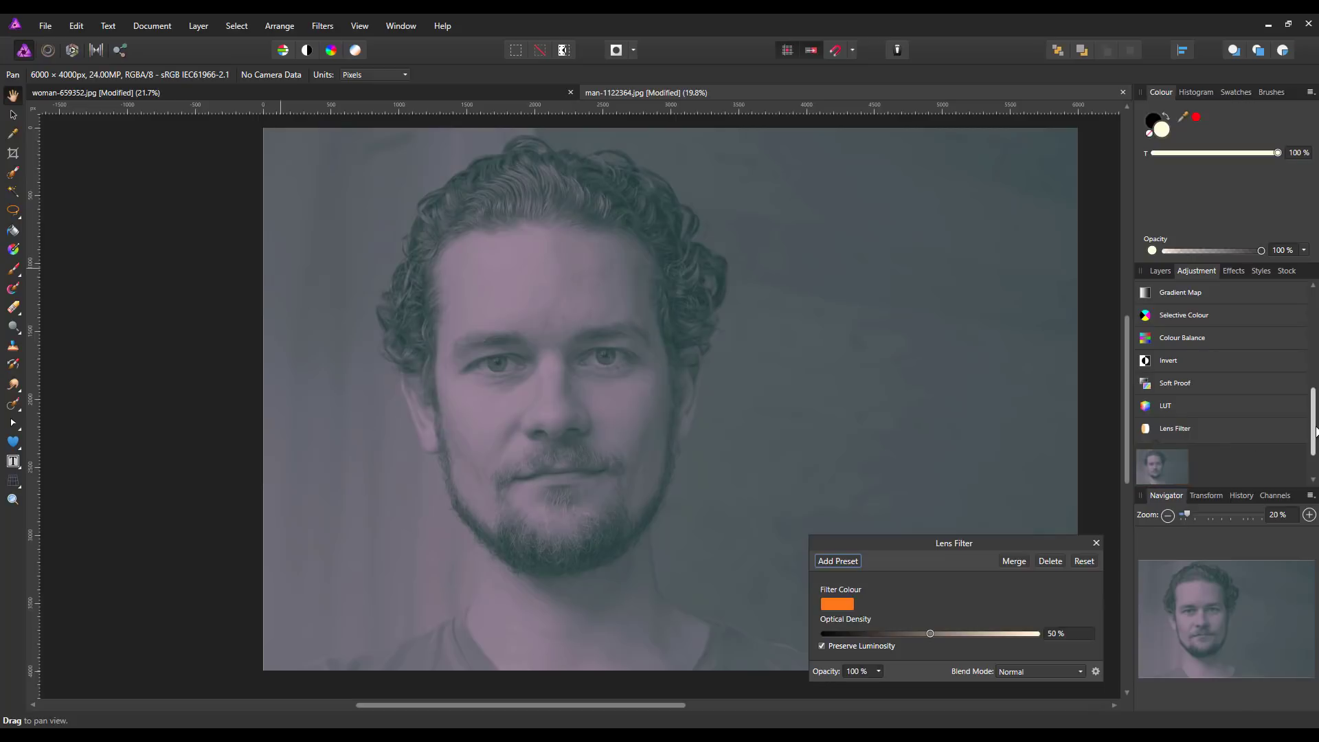
pyautogui.moveTo(1314, 422); pyautogui.dragTo(1314, 443)
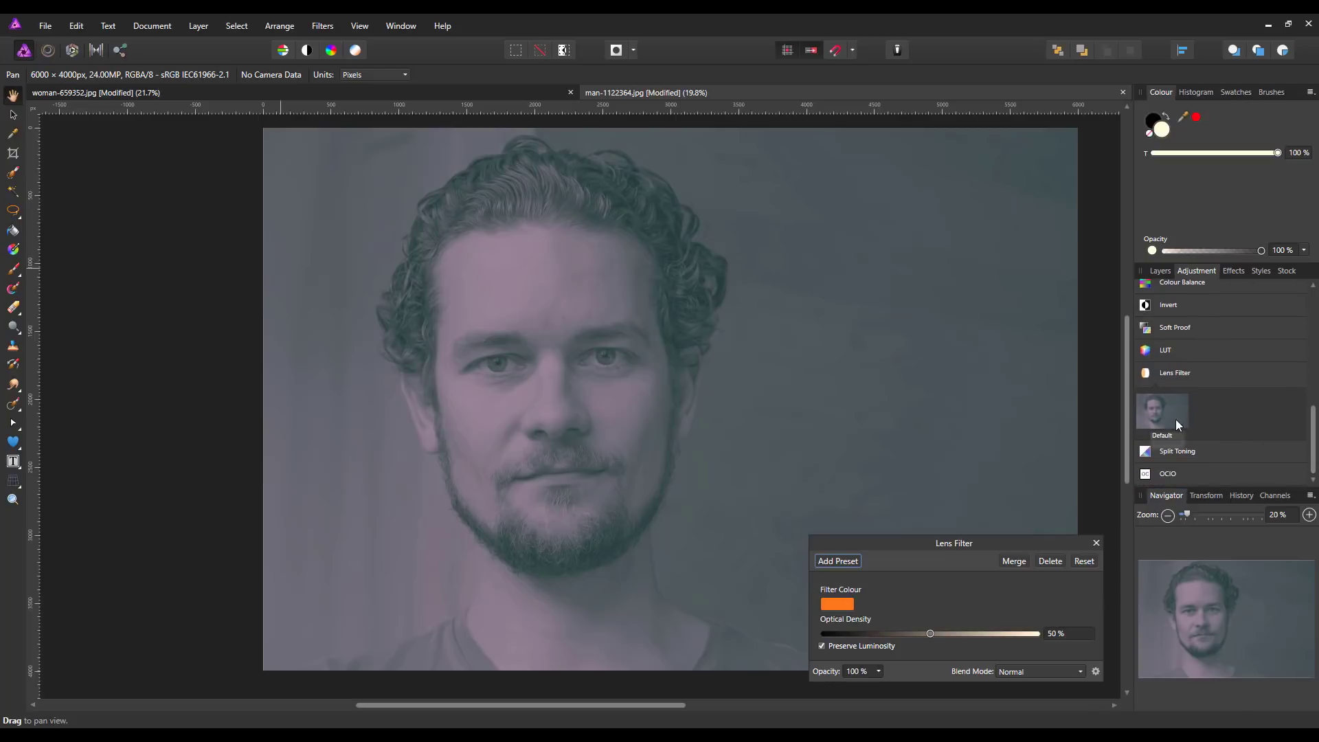
pyautogui.click(1213, 375)
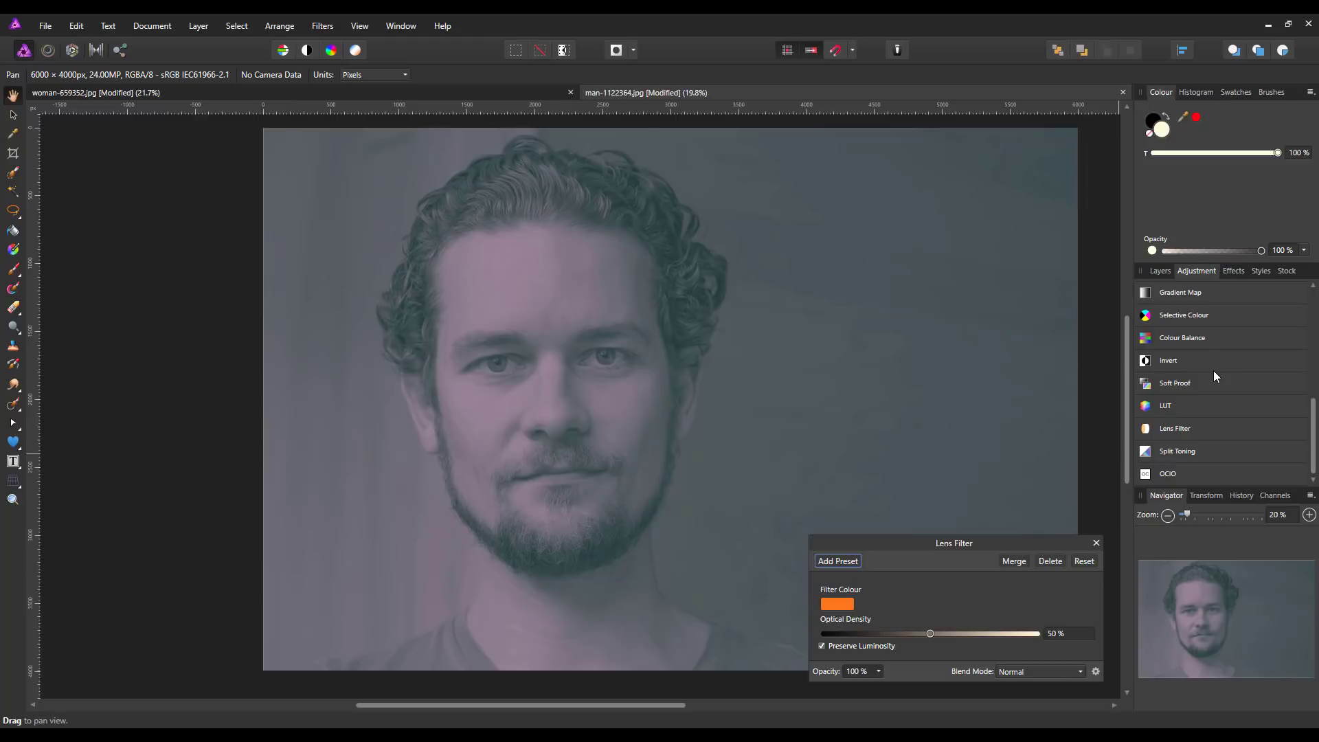
# Add Selective Colour and Shadows / Highlights adjustments to the man portrait, keeping their default values.
pyautogui.click(1227, 320)
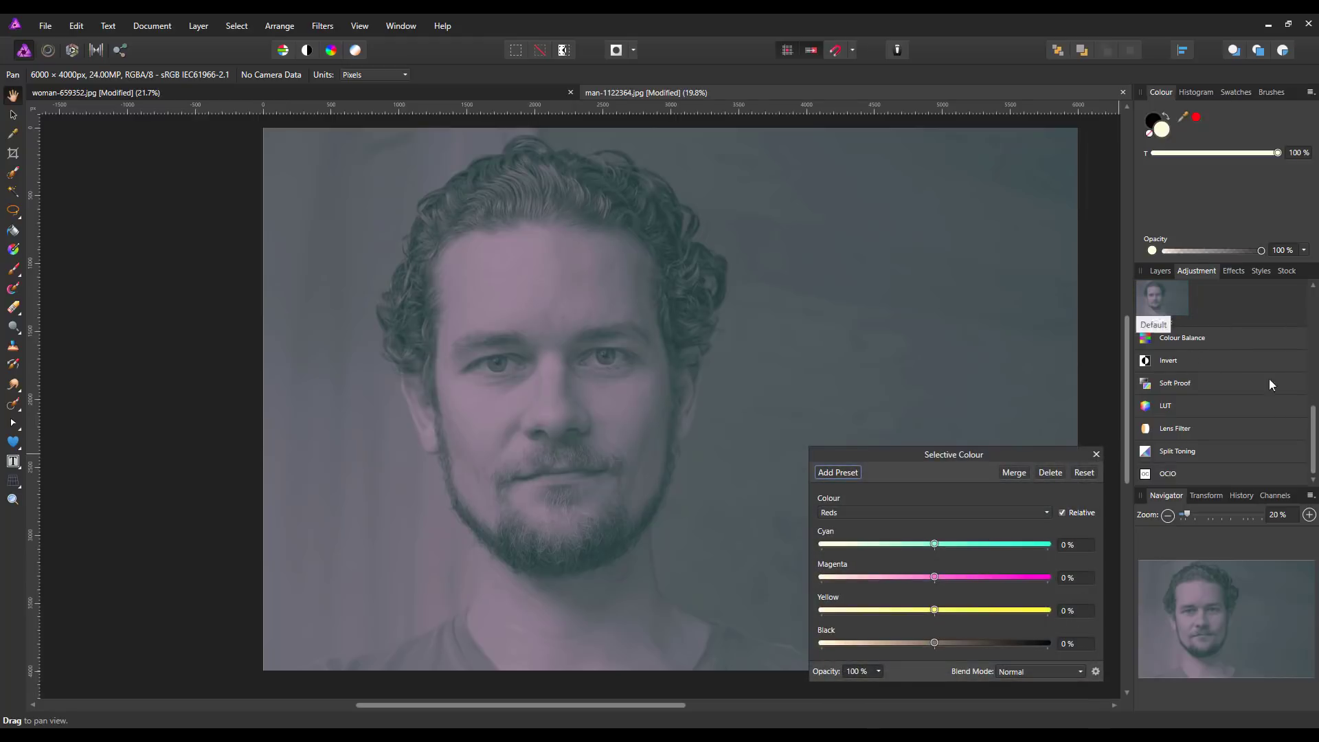
pyautogui.scroll(5, 1250, 344)
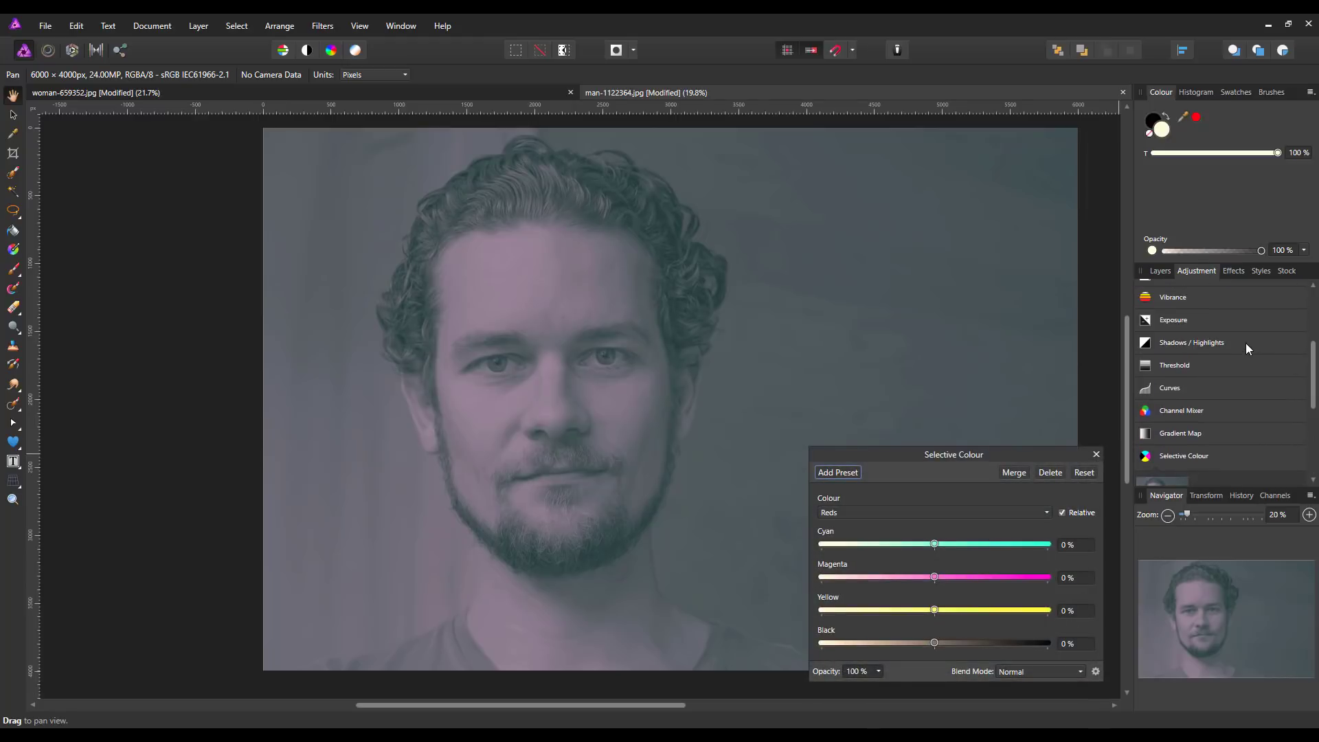
pyautogui.click(1246, 343)
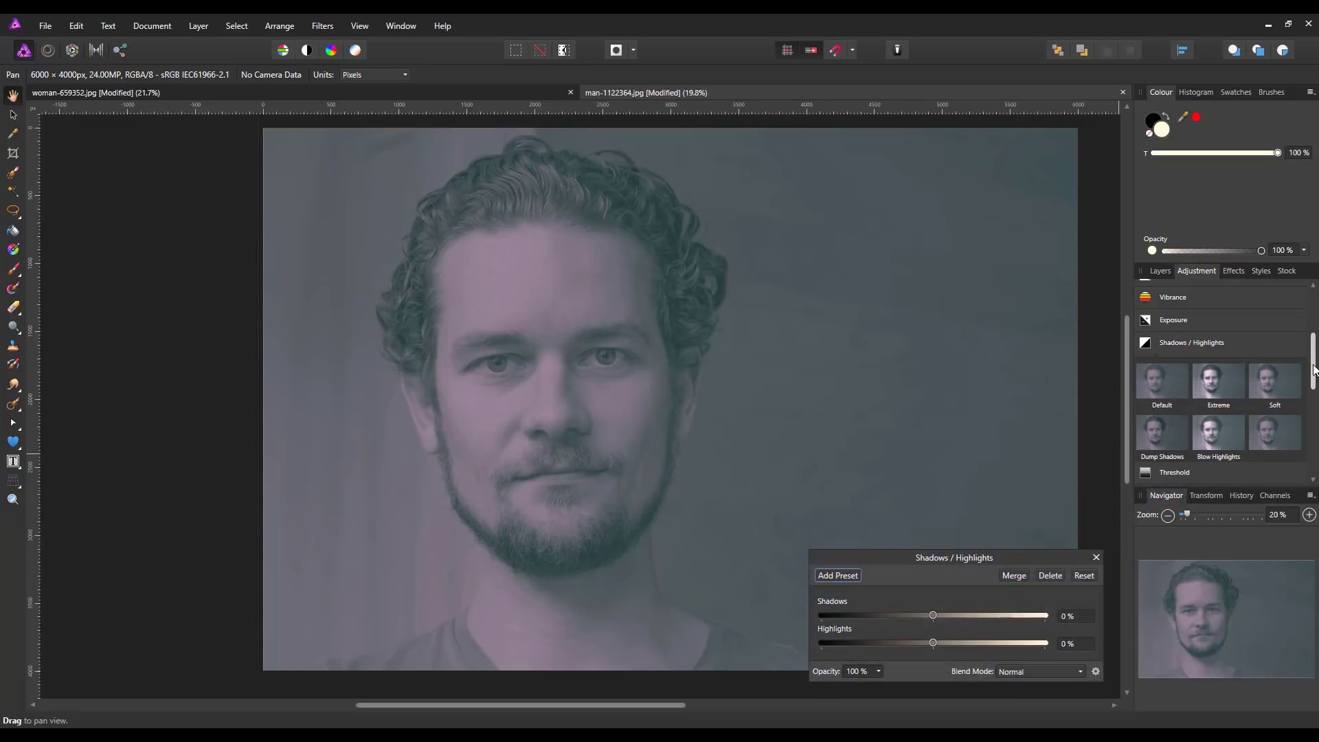
pyautogui.moveTo(1313, 370)
pyautogui.mouseDown()
pyautogui.moveTo(1316, 394)
pyautogui.moveTo(1316, 344)
pyautogui.mouseUp()
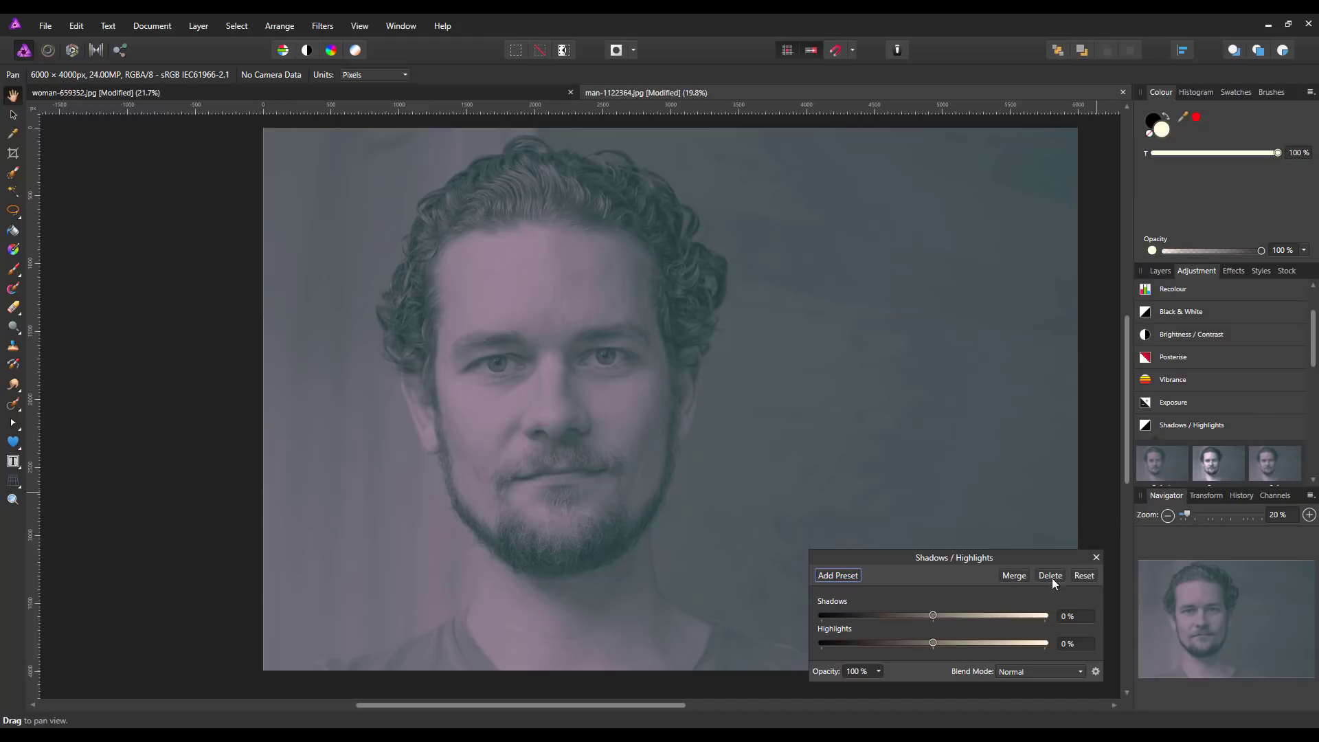
pyautogui.click(1097, 558)
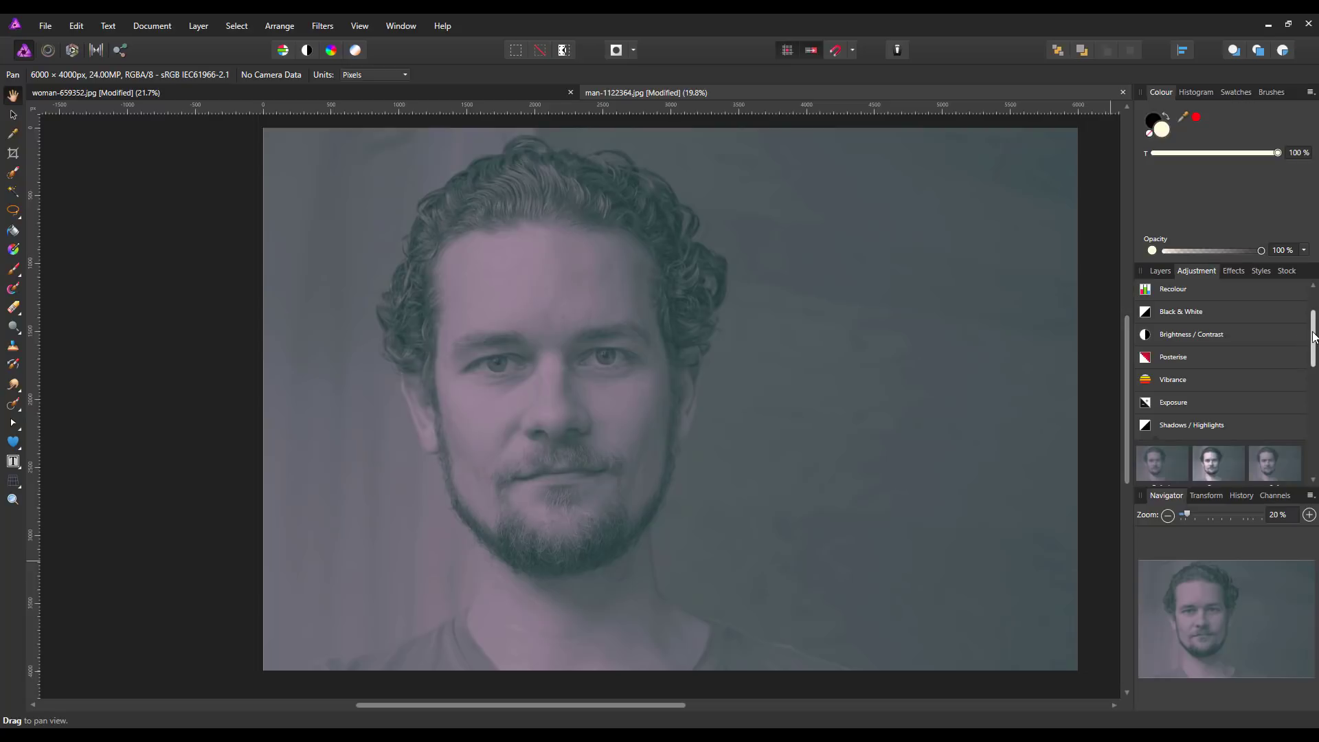
pyautogui.scroll(2, 1314, 332)
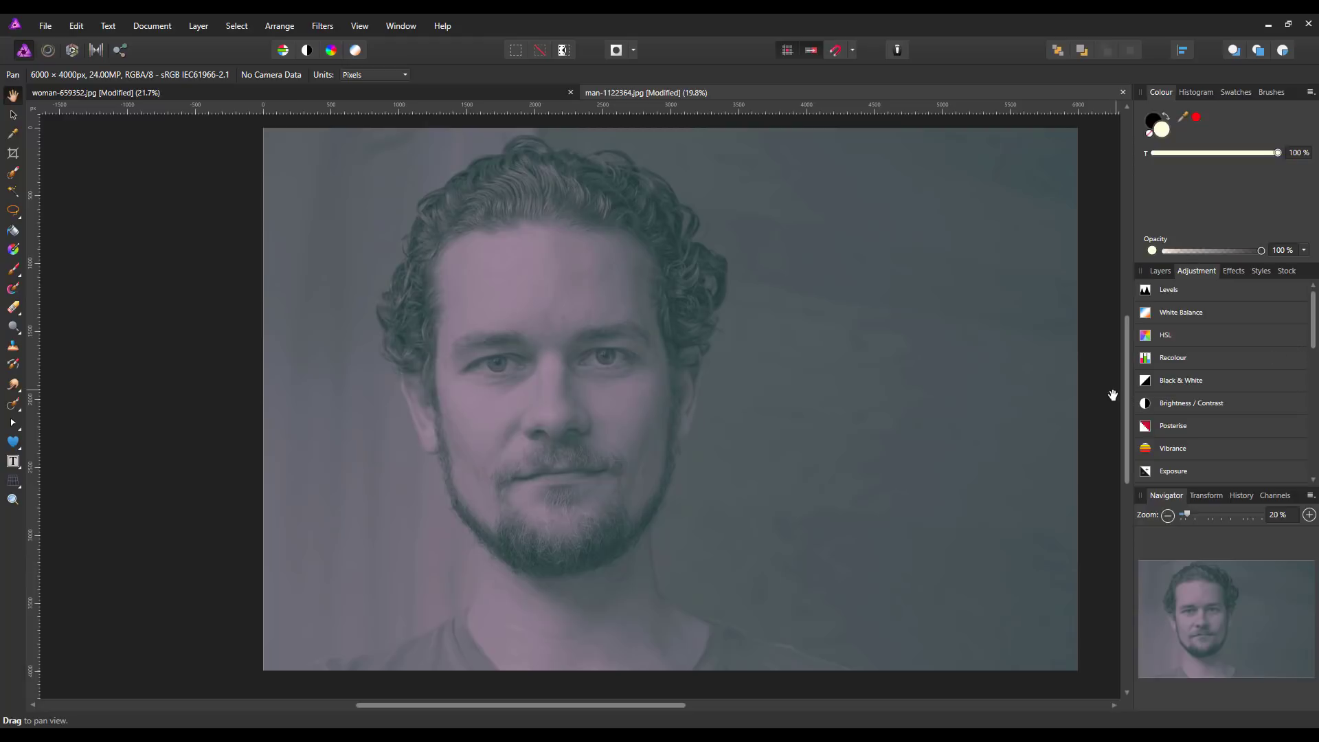
# Delete all four adjustment layers above the man portrait's Background layer.
pyautogui.click(1158, 272)
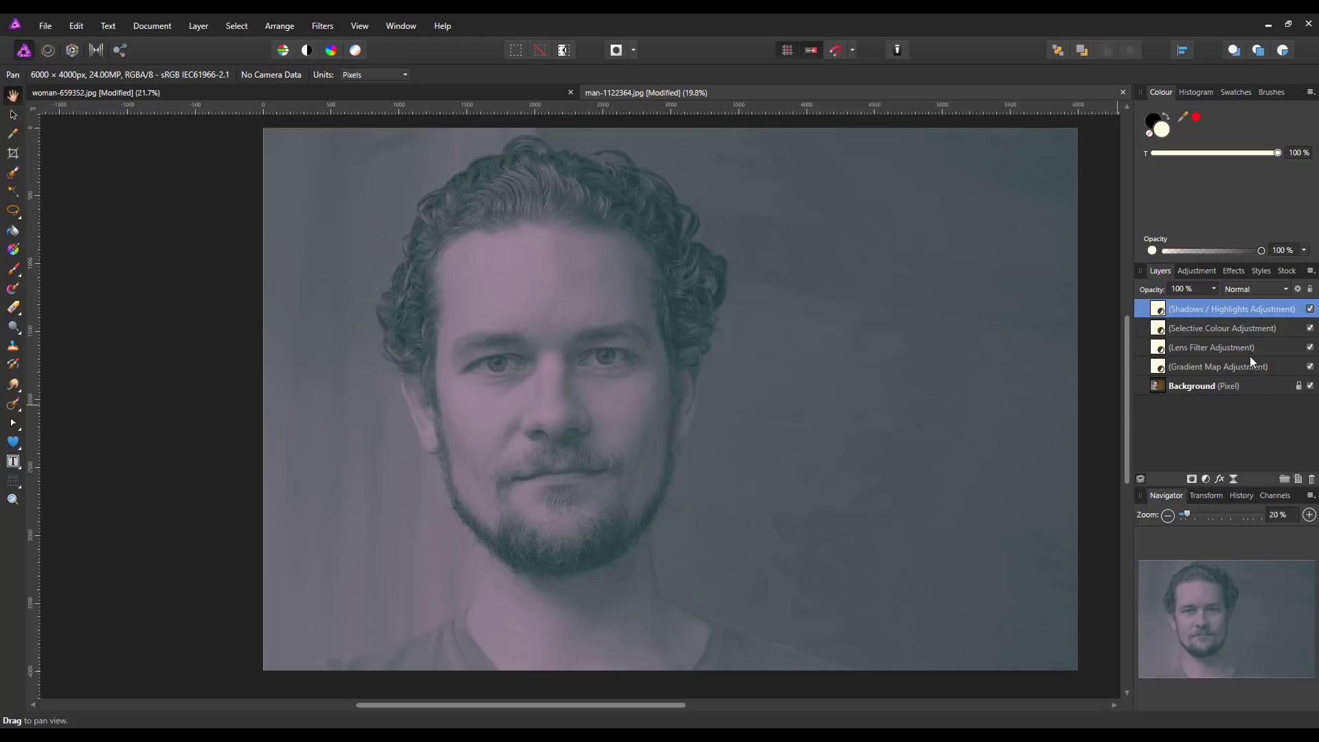
pyautogui.keyDown('shift'); pyautogui.click(1218, 366); pyautogui.keyUp('shift')
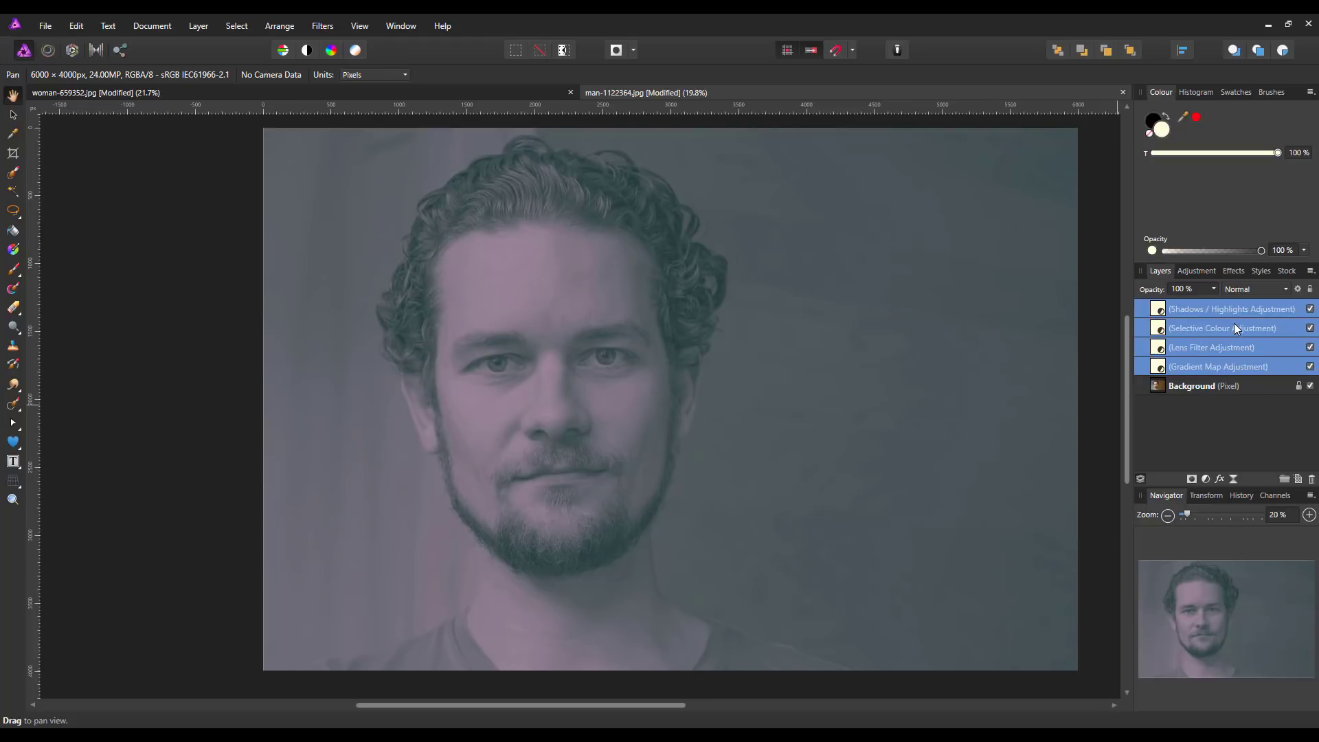
pyautogui.press('Delete')
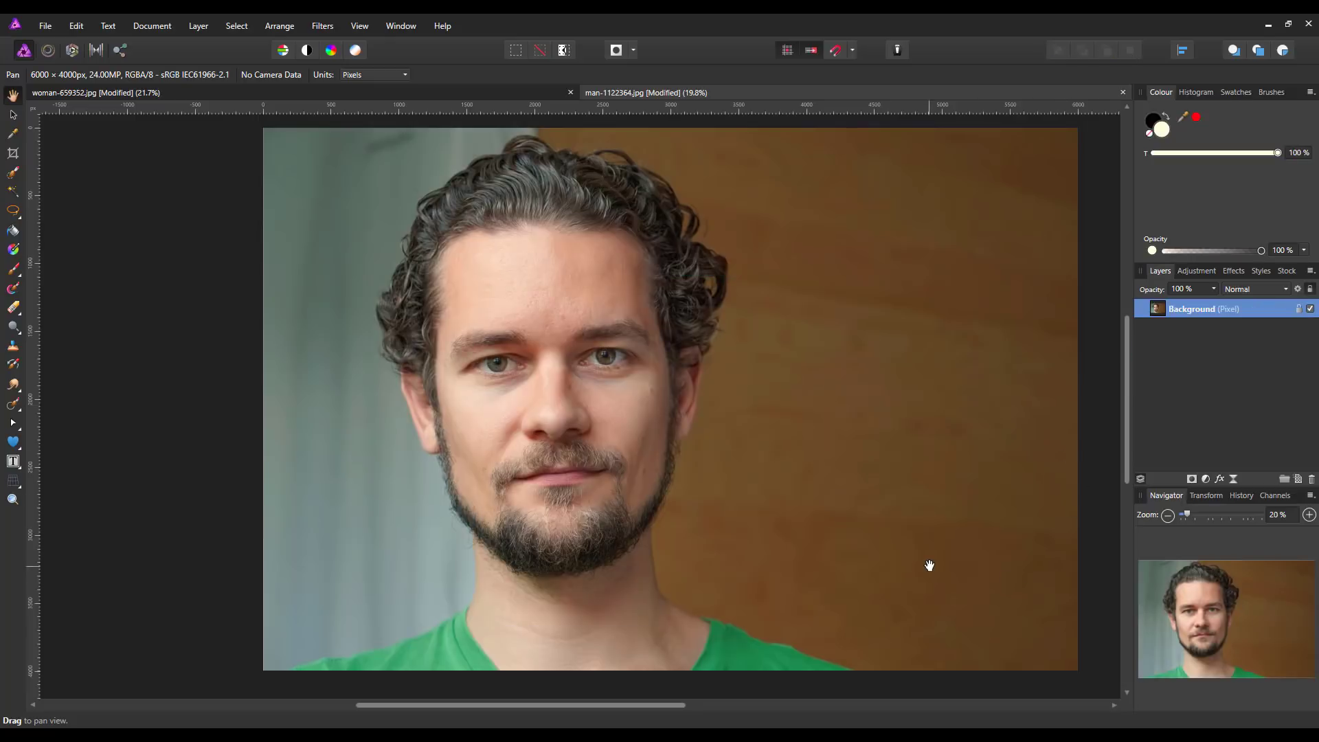
# Enter the Develop Persona for the man portrait and look through its Basic, Lens, Details, Tones and Overlays settings.
pyautogui.hscroll(3, 930, 566)
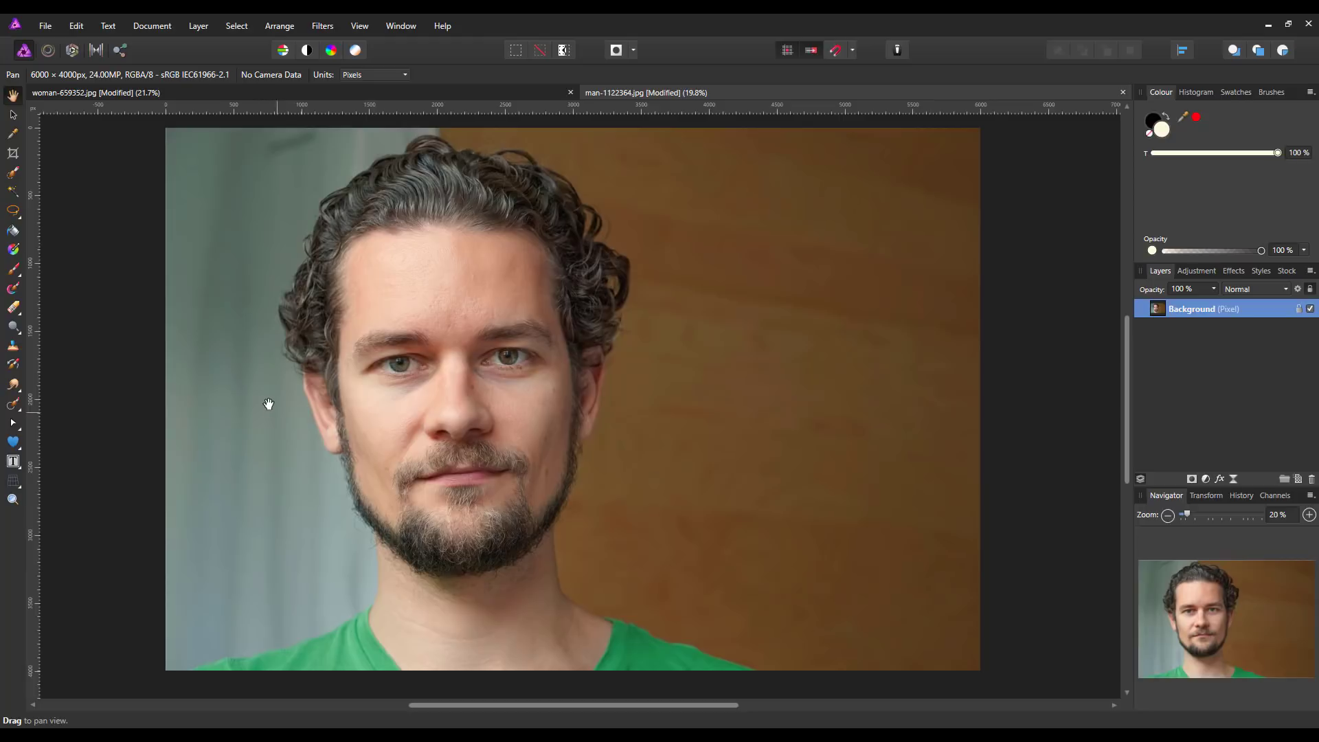
pyautogui.click(73, 51)
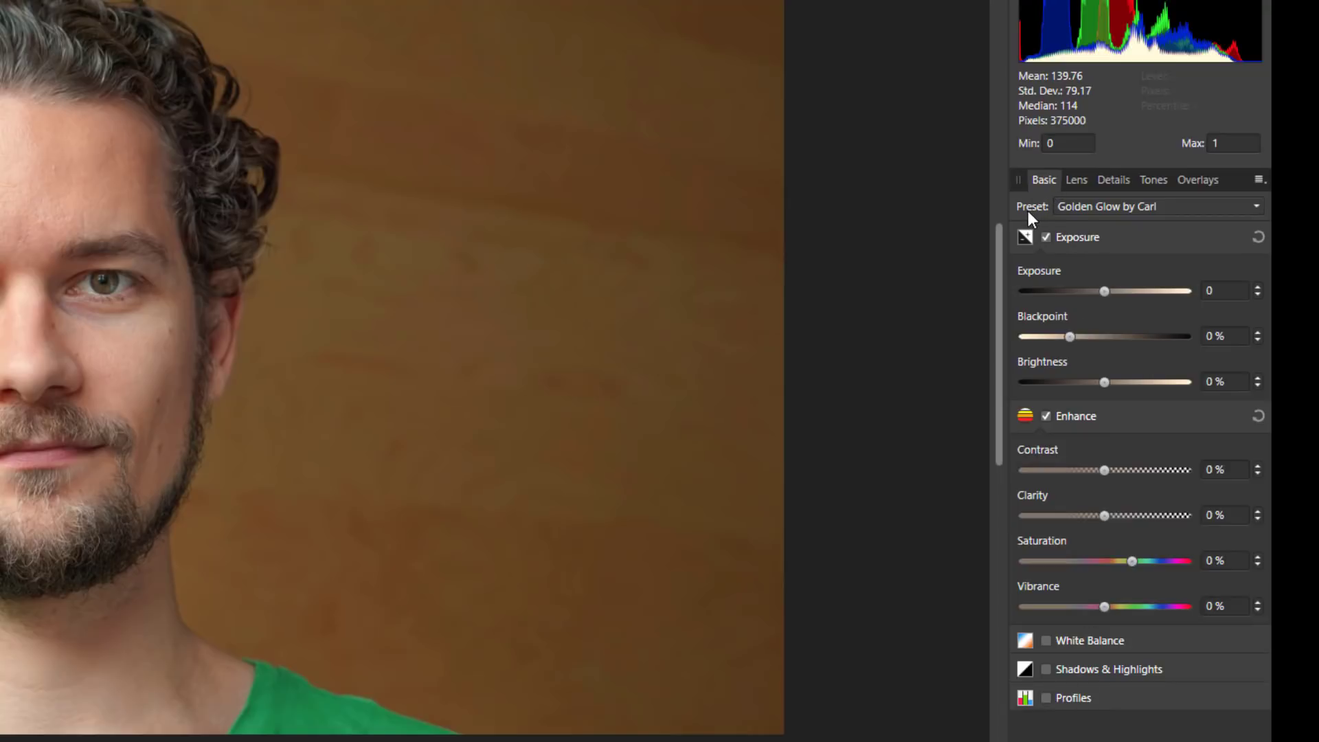
pyautogui.click(1077, 181)
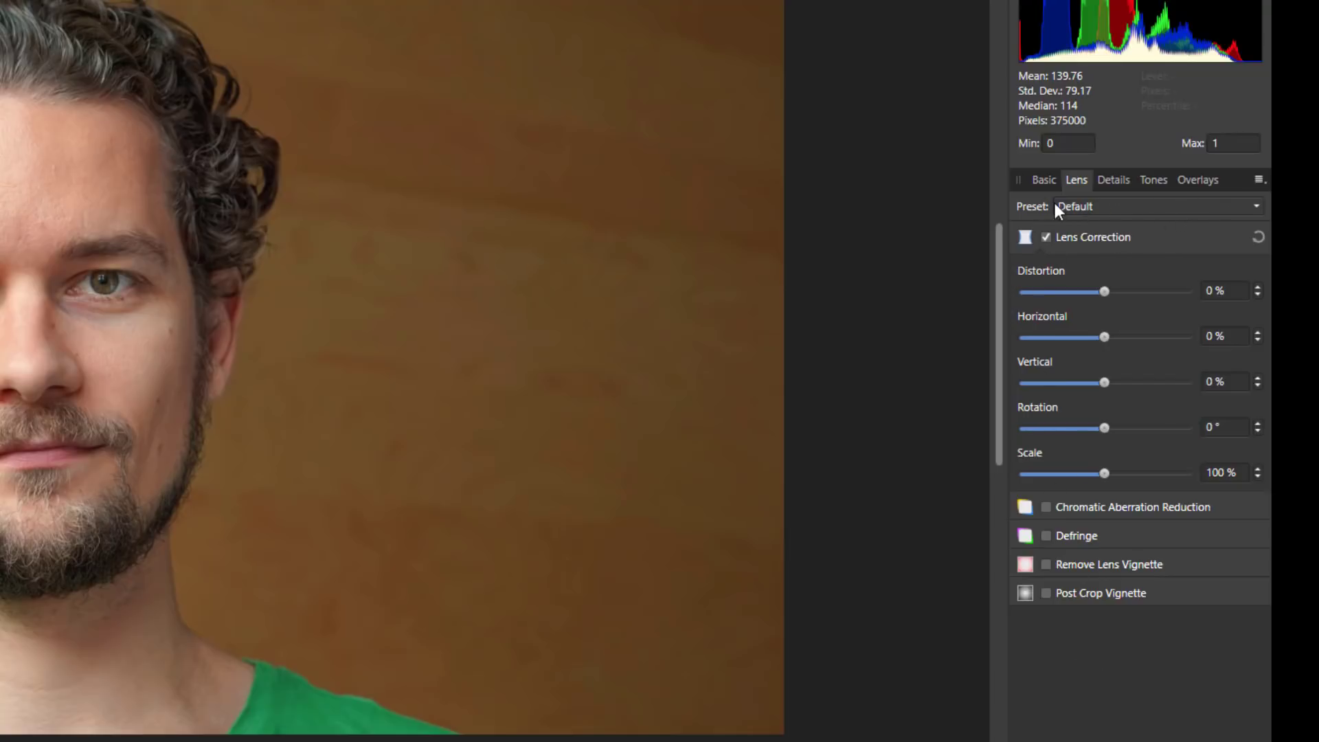
pyautogui.click(1044, 179)
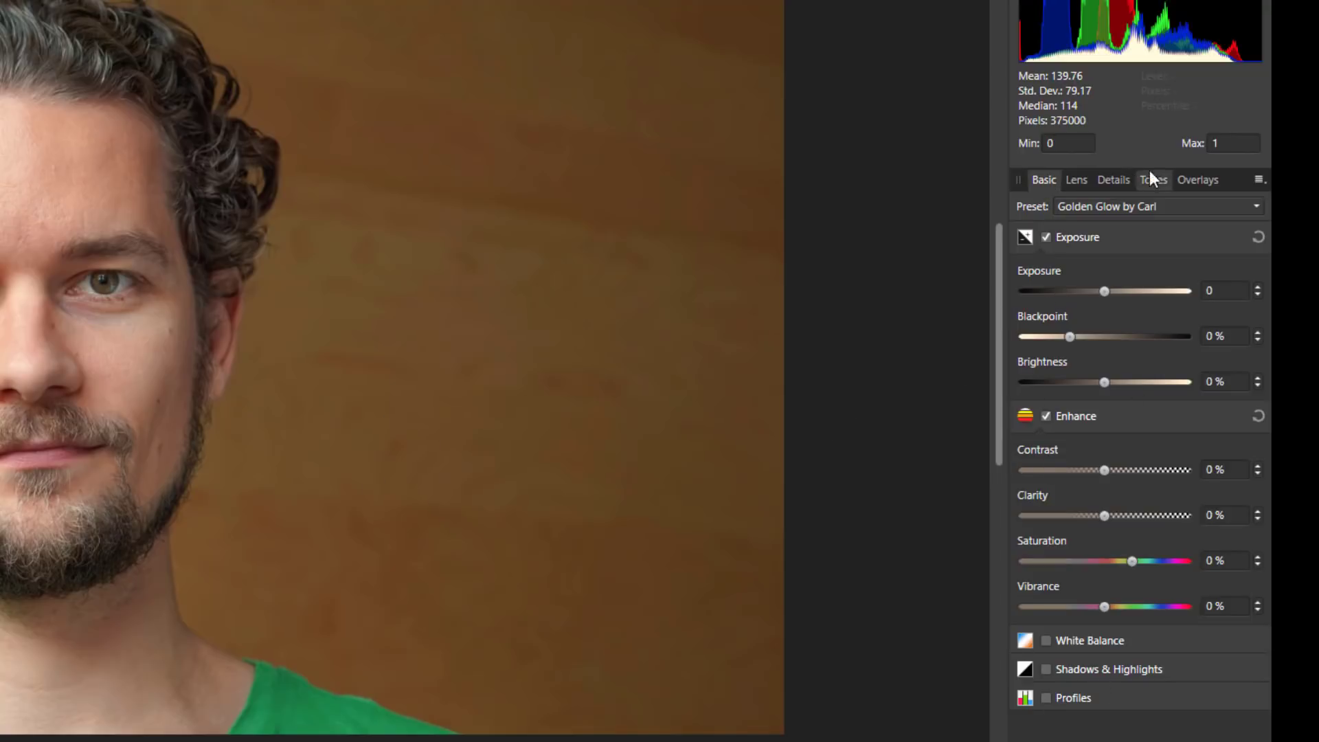
pyautogui.click(1077, 181)
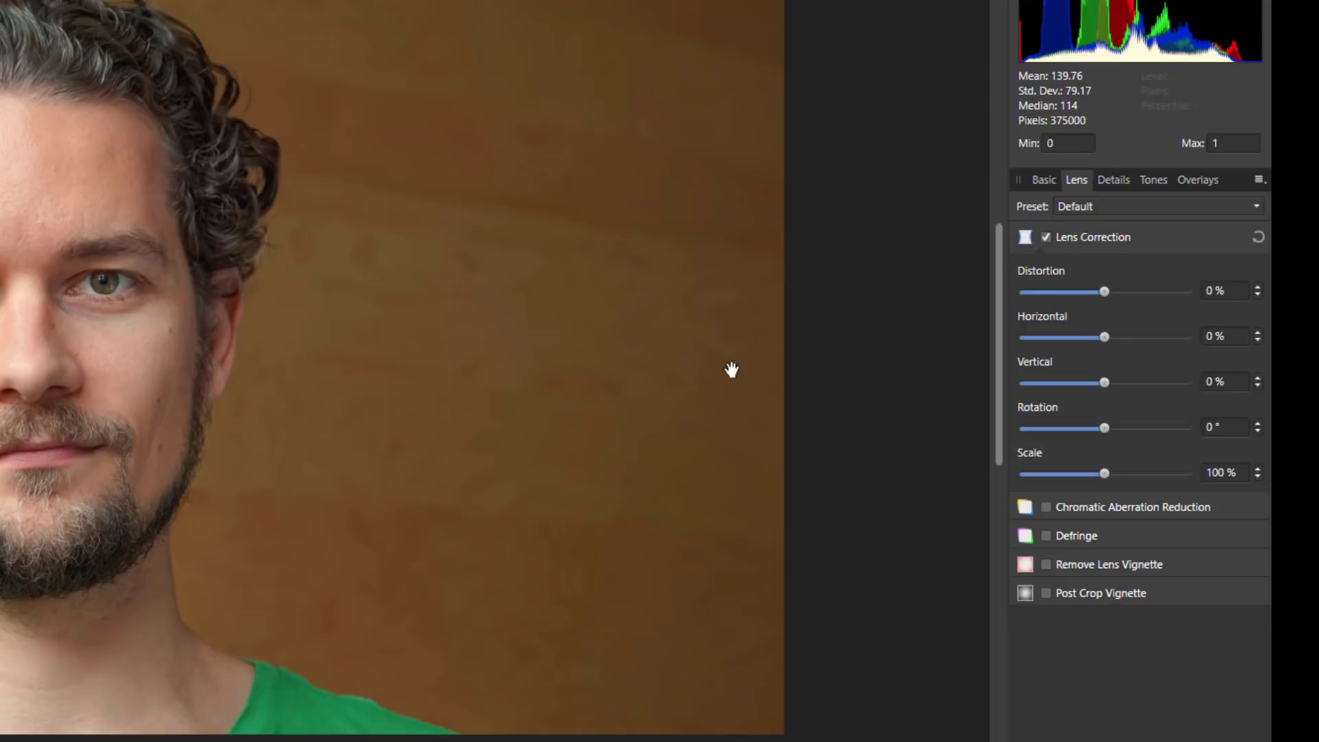
pyautogui.click(1116, 183)
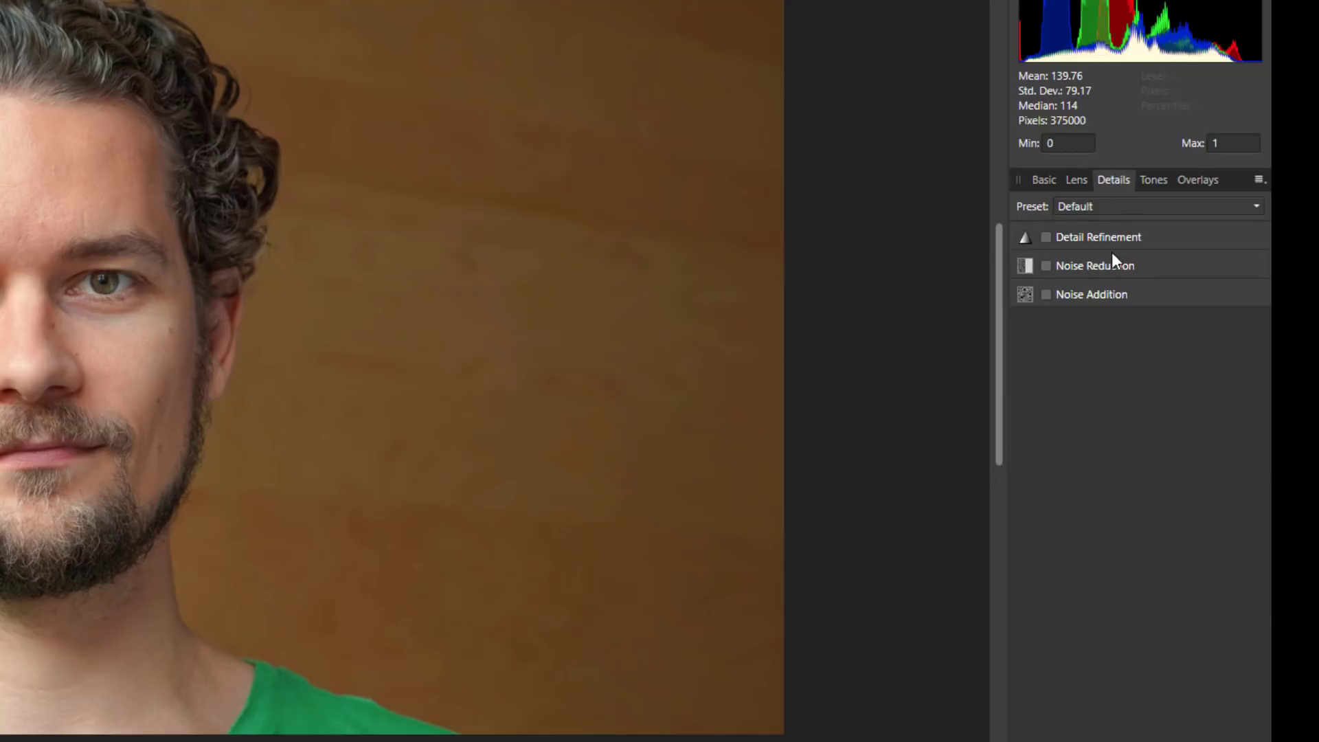
pyautogui.click(1155, 182)
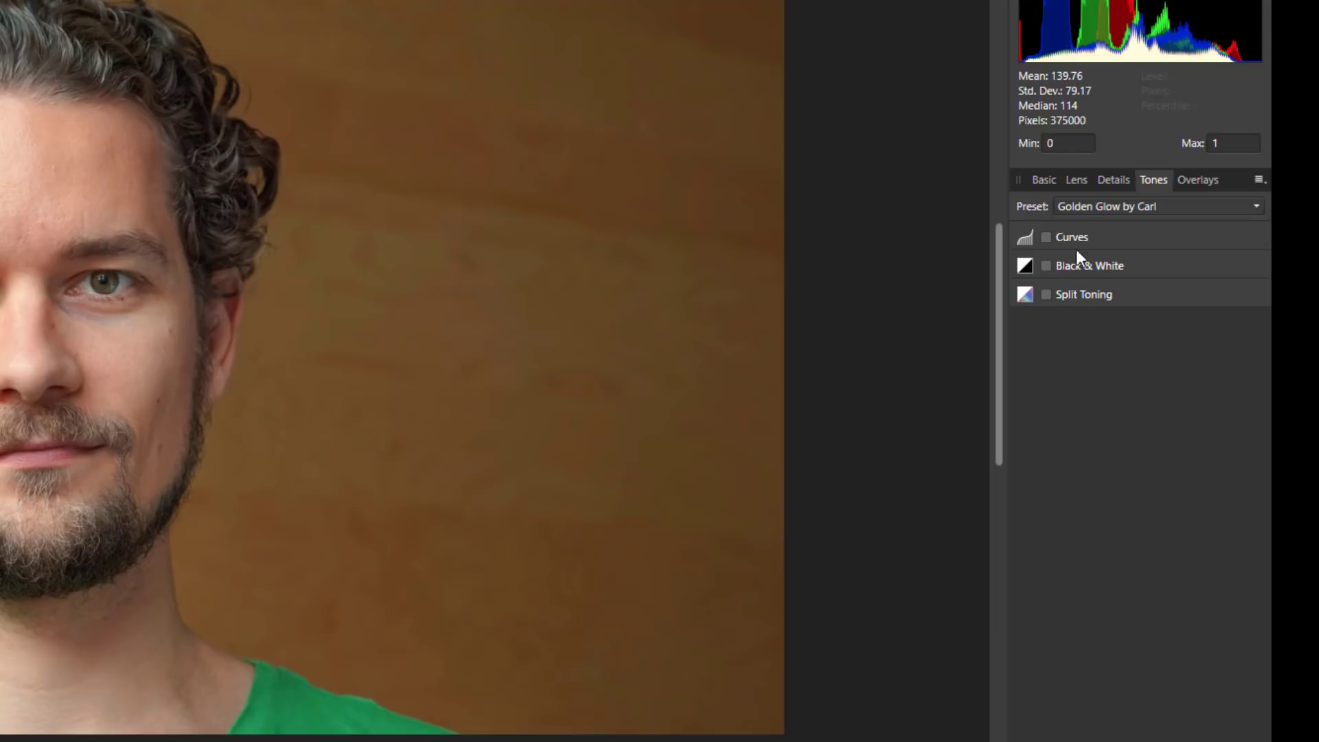
pyautogui.click(1201, 180)
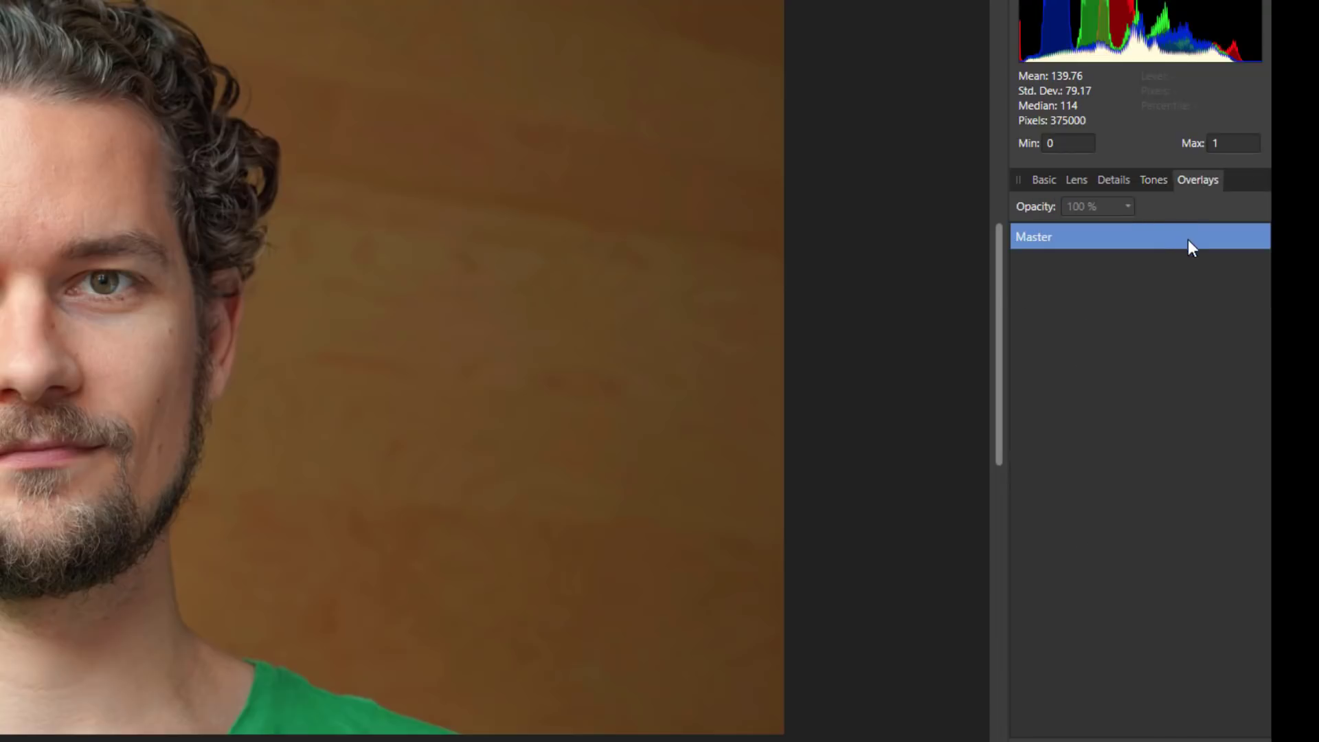
pyautogui.click(1044, 180)
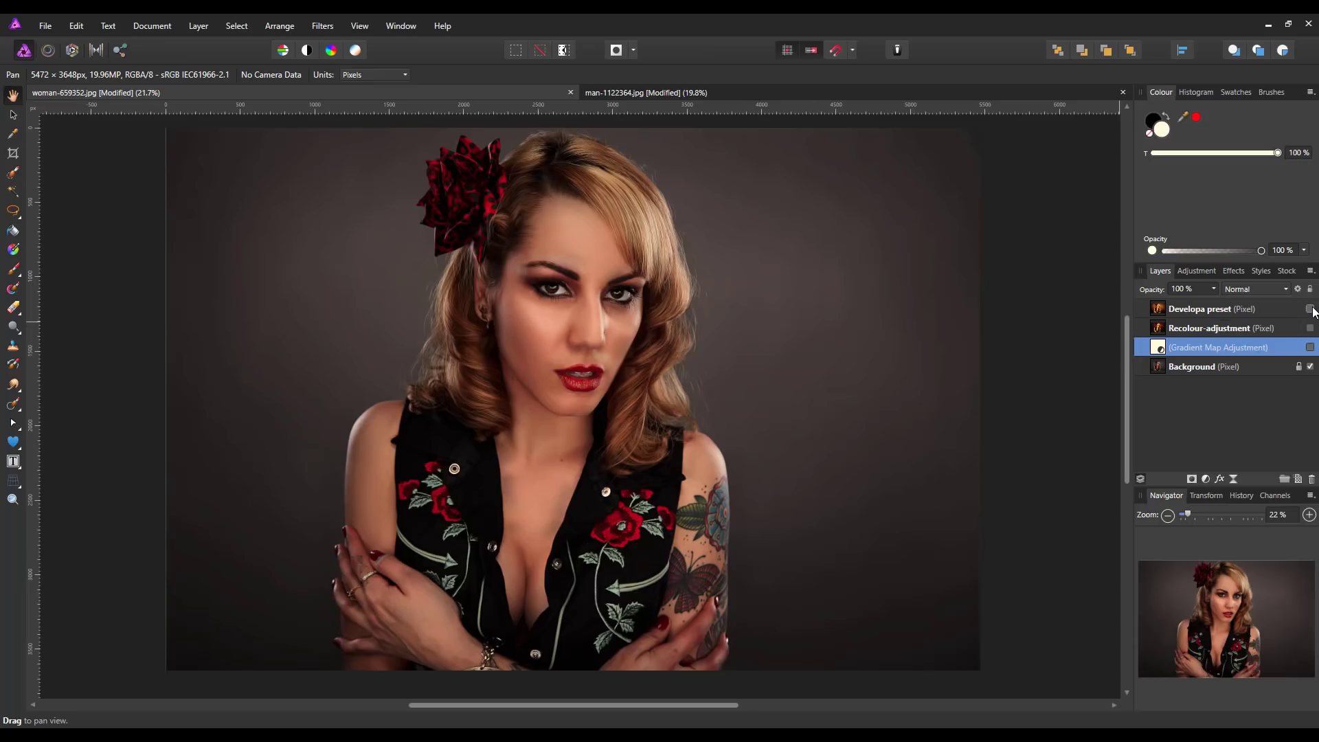
# Show the Developa preset layer on the woman portrait and return to man-1122364.jpg.
pyautogui.click(1310, 308)
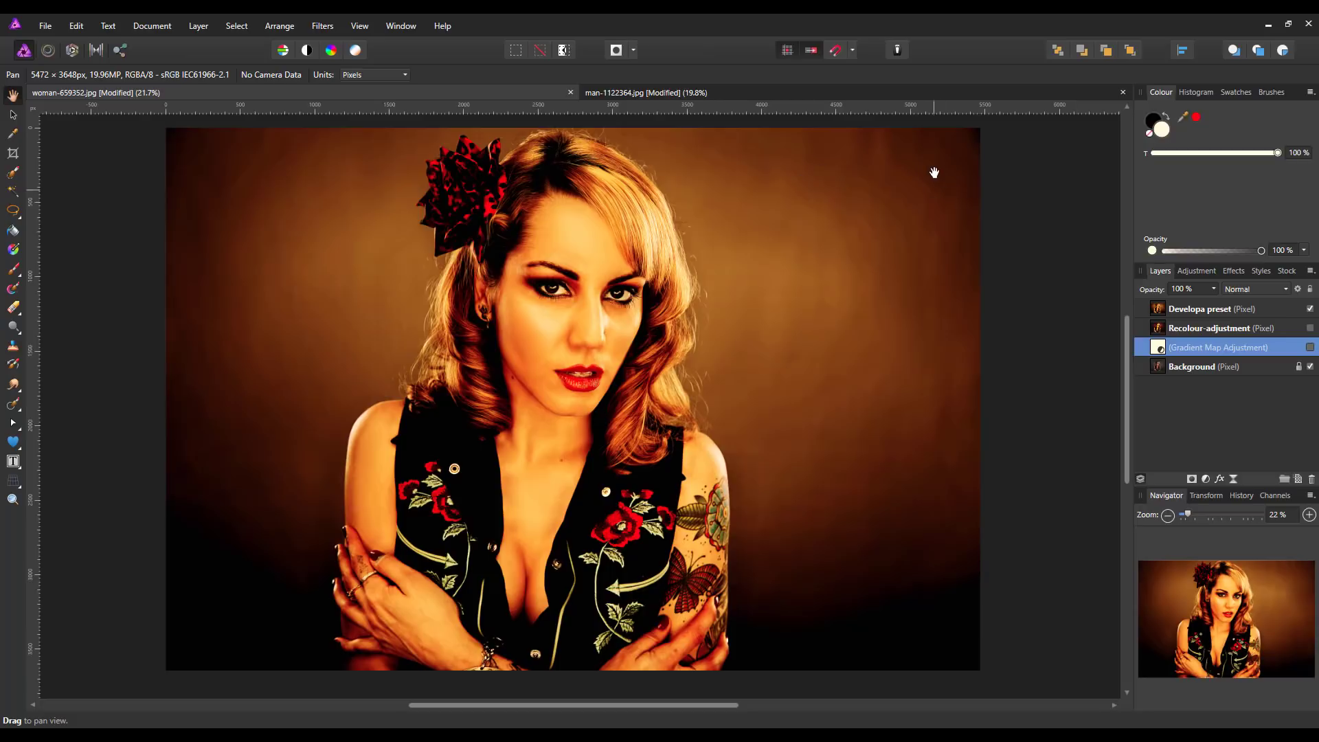
pyautogui.click(822, 92)
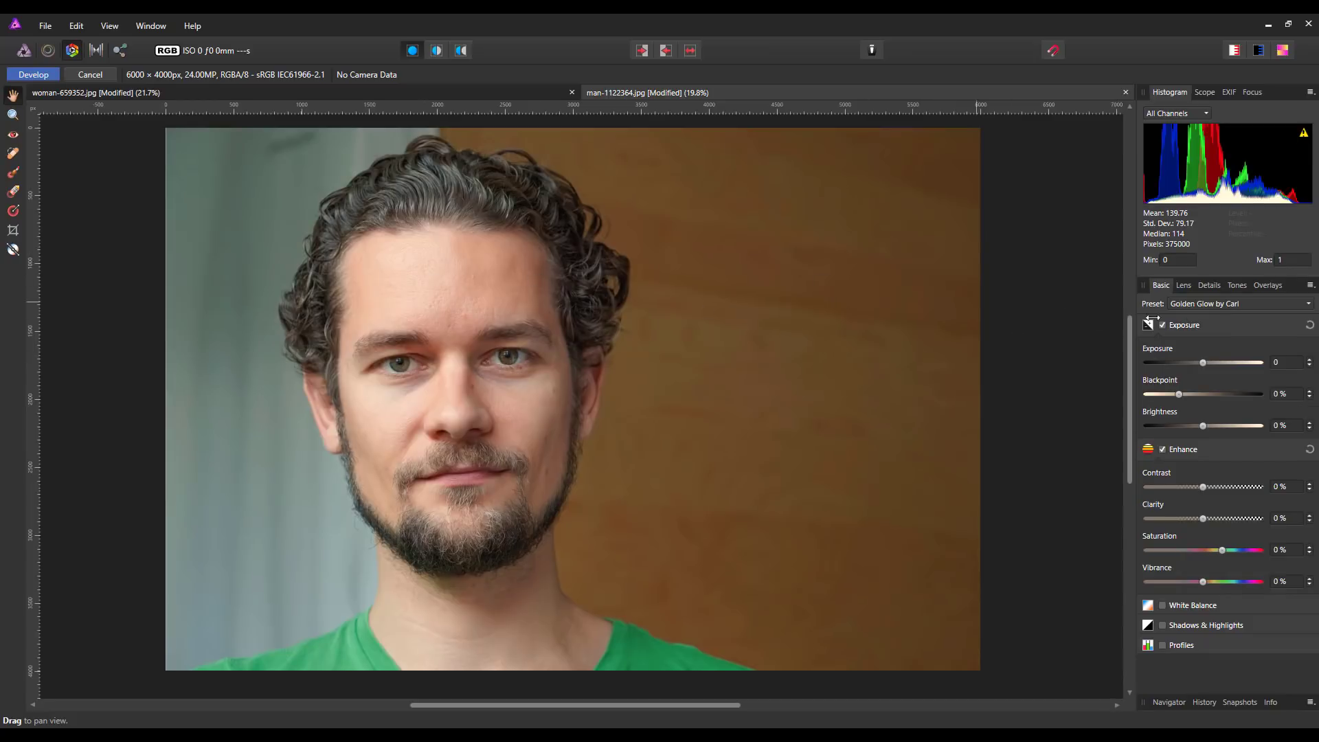
# Reset the man portrait's Basic develop preset to Default and replace it with the vintage seipa 2 preset.
pyautogui.click(1308, 303)
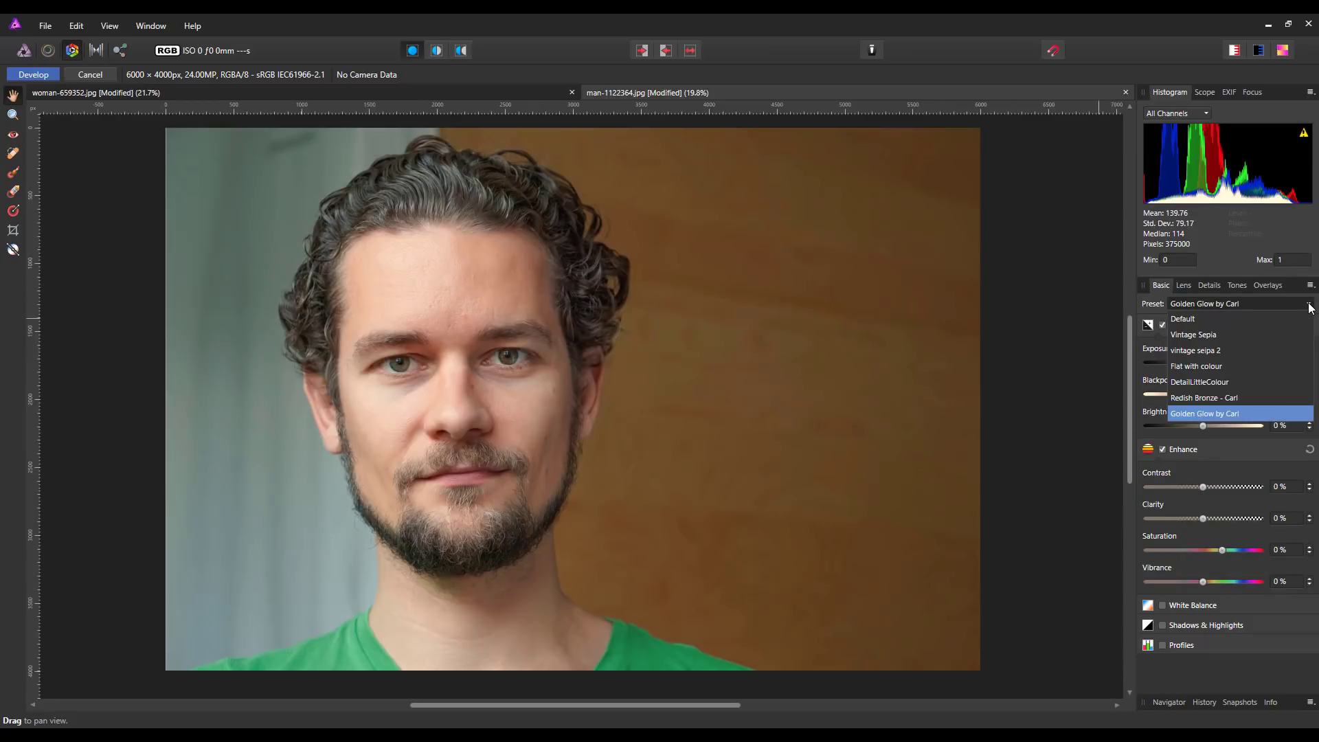
pyautogui.click(1187, 319)
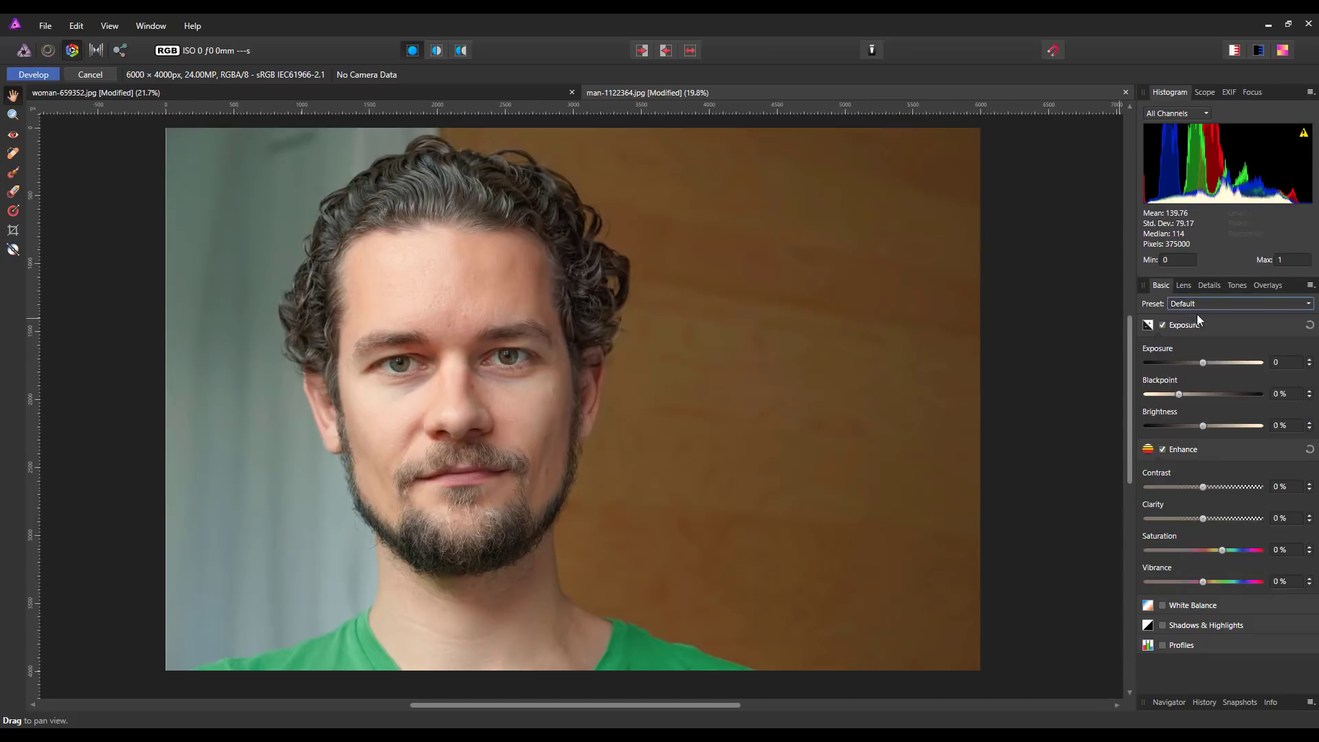
pyautogui.click(1309, 309)
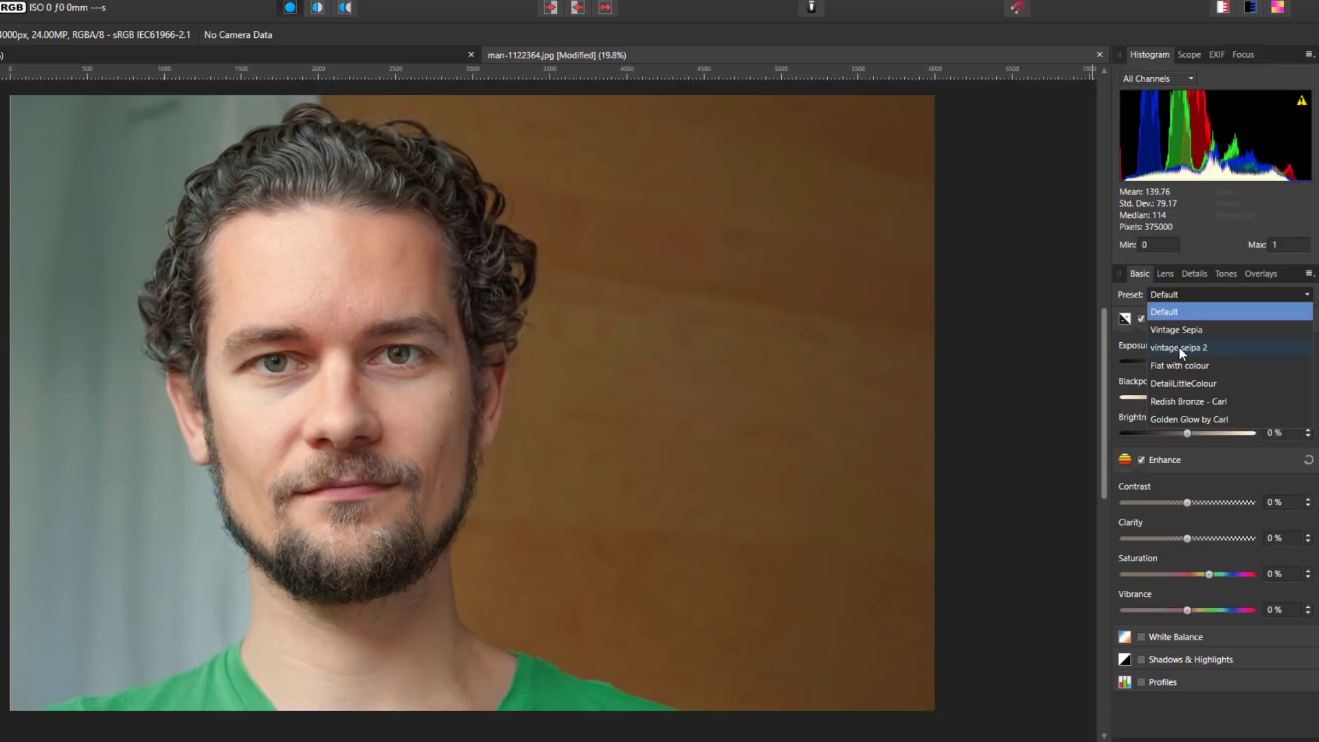
pyautogui.click(1181, 349)
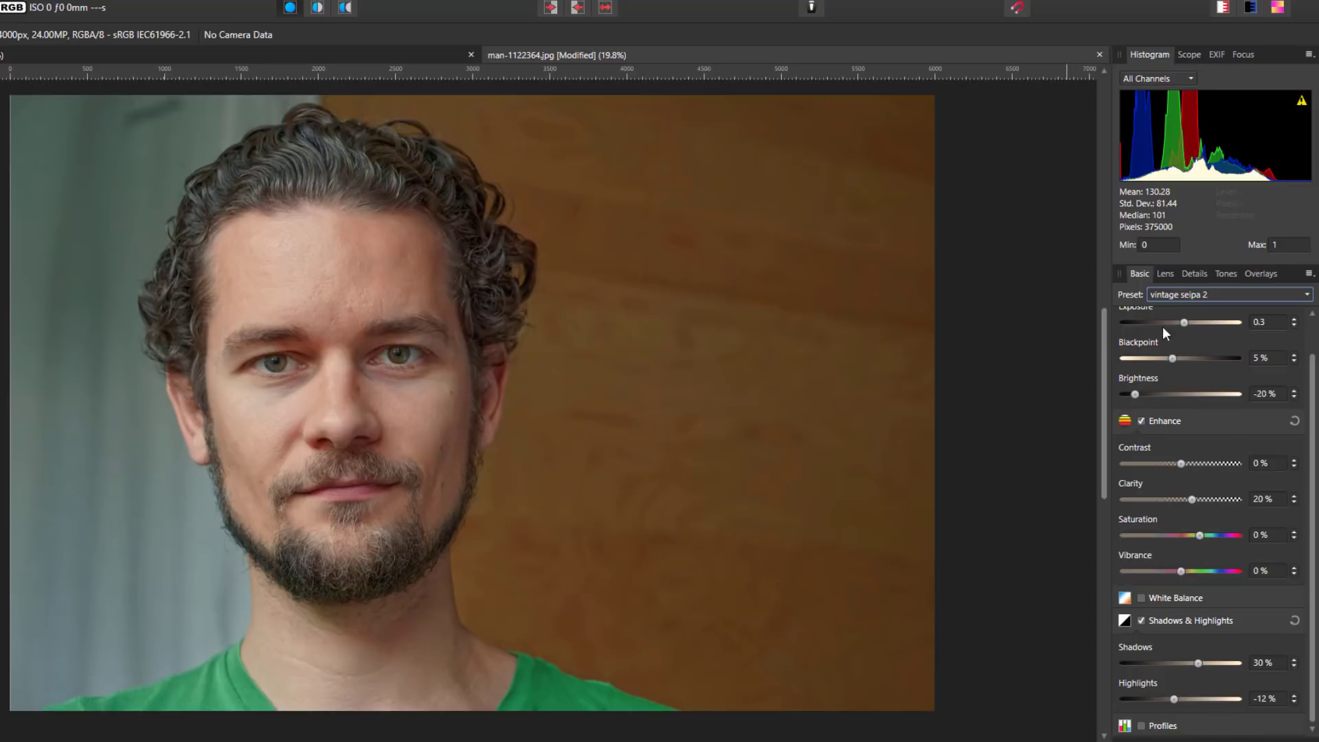
# Apply the vintage sepia 2 preset to the man portrait's Lens develop settings.
pyautogui.click(1164, 274)
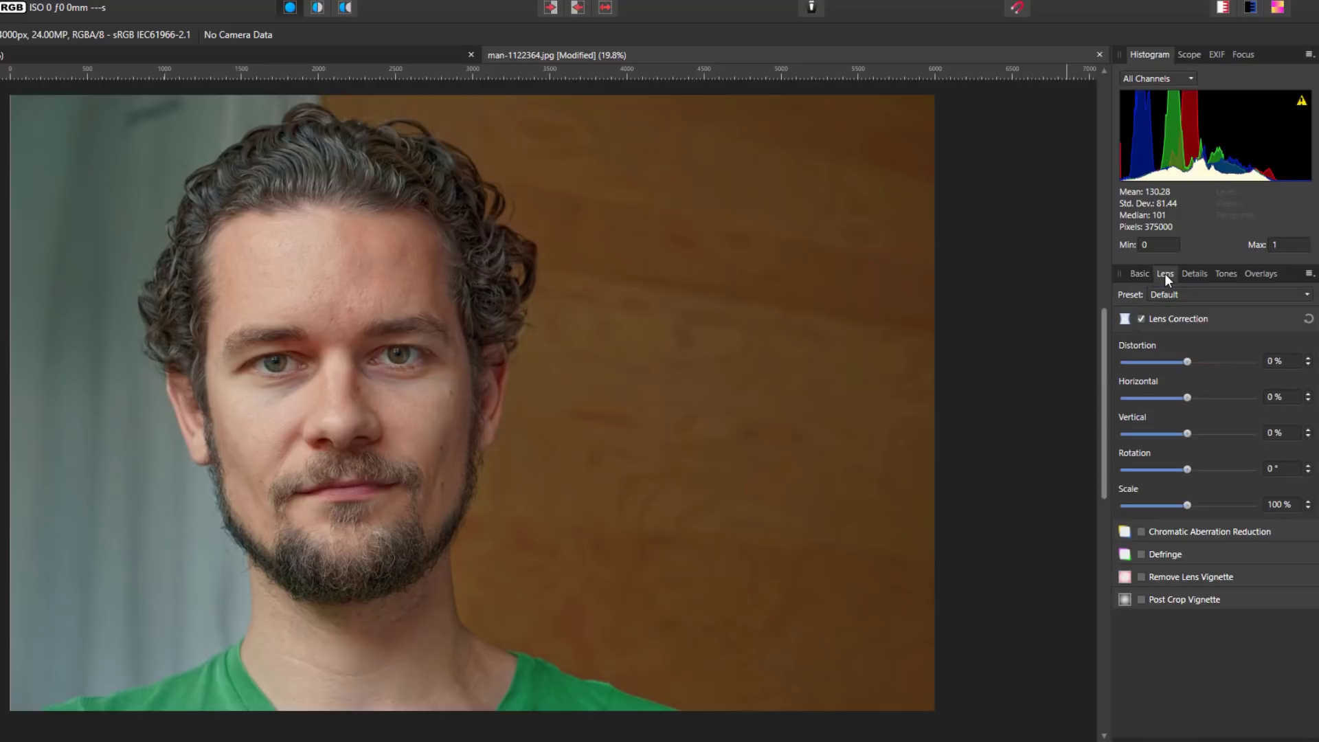
pyautogui.click(1307, 295)
pyautogui.click(1168, 349)
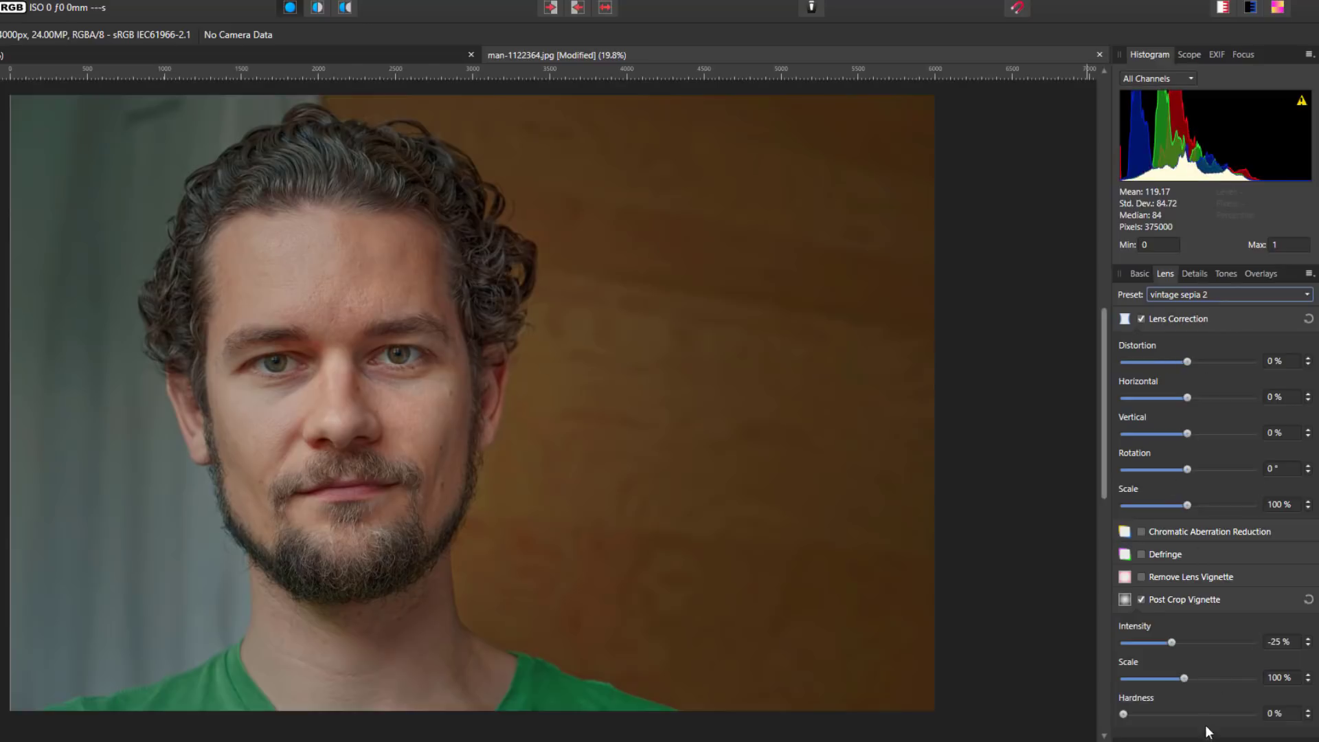
# Apply the vinatge sepia 2 preset to the man portrait's Details settings and vintage sepia 2 to its Tones settings.
pyautogui.click(1197, 273)
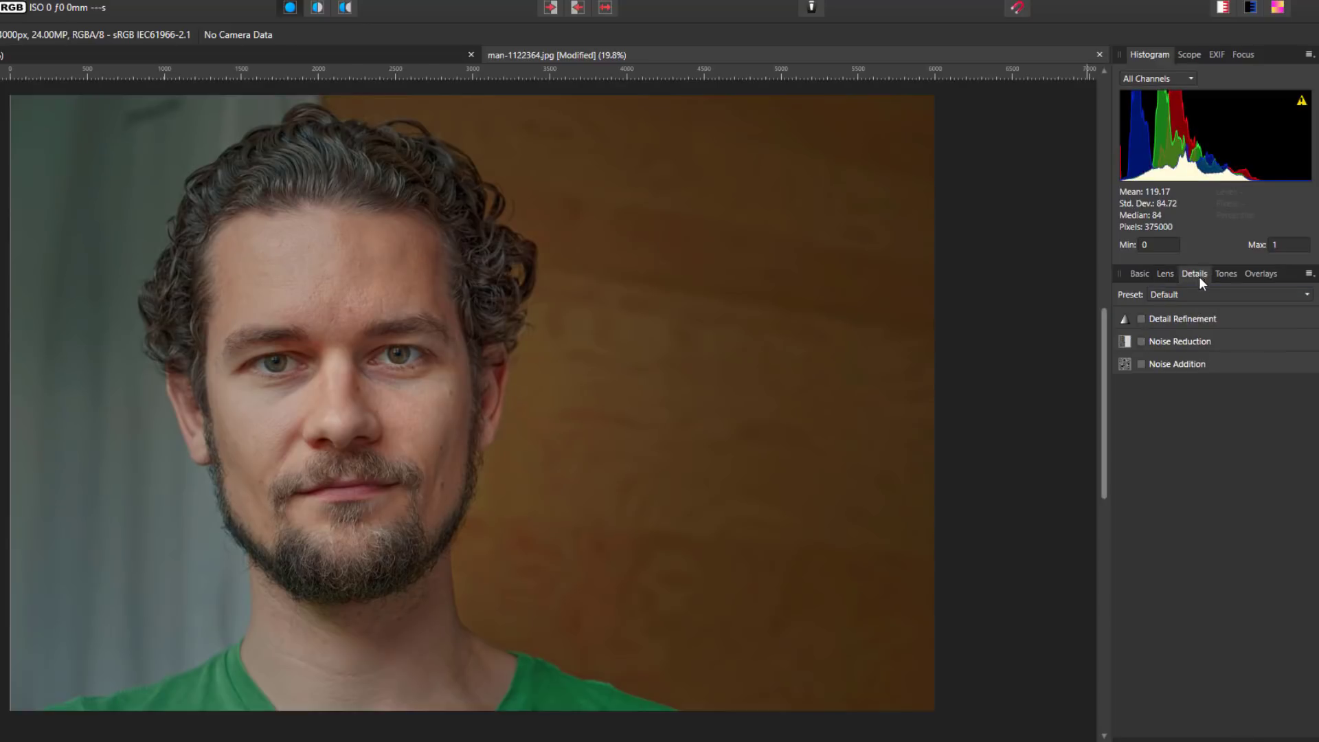
pyautogui.click(1307, 295)
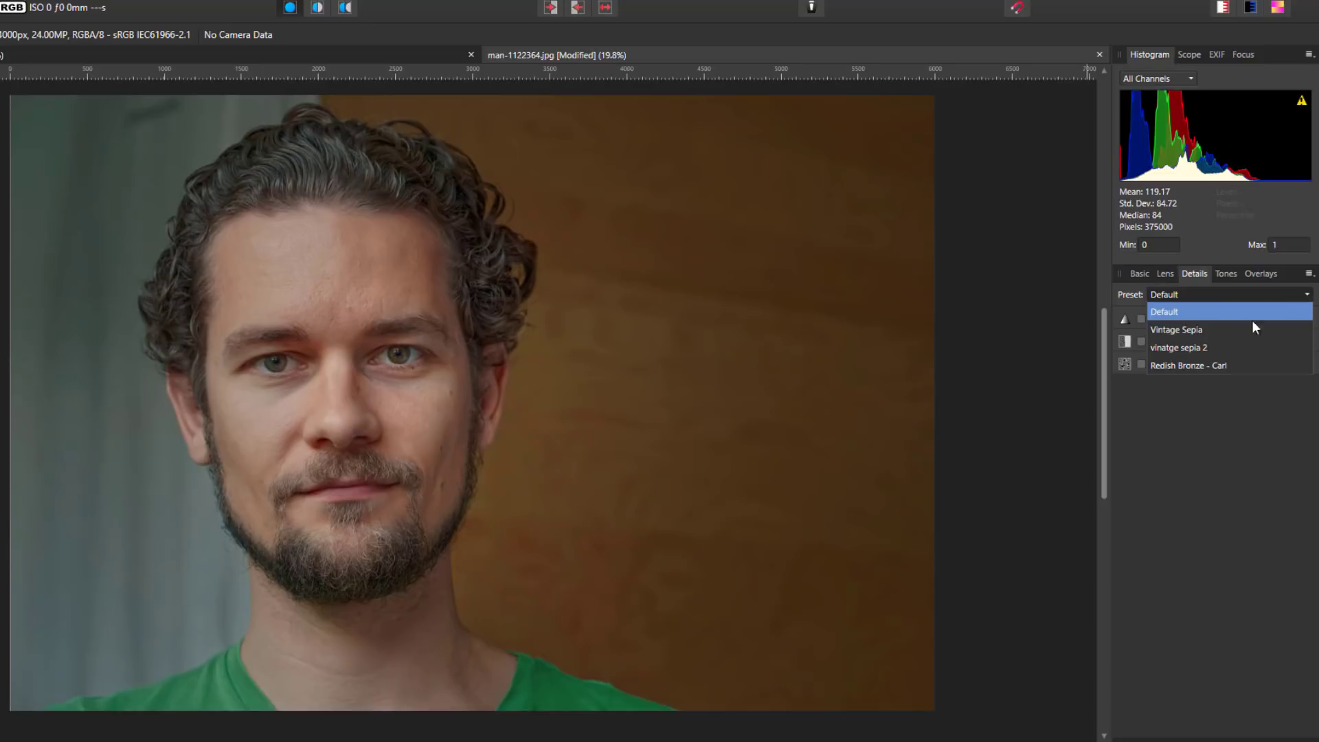
pyautogui.click(1181, 347)
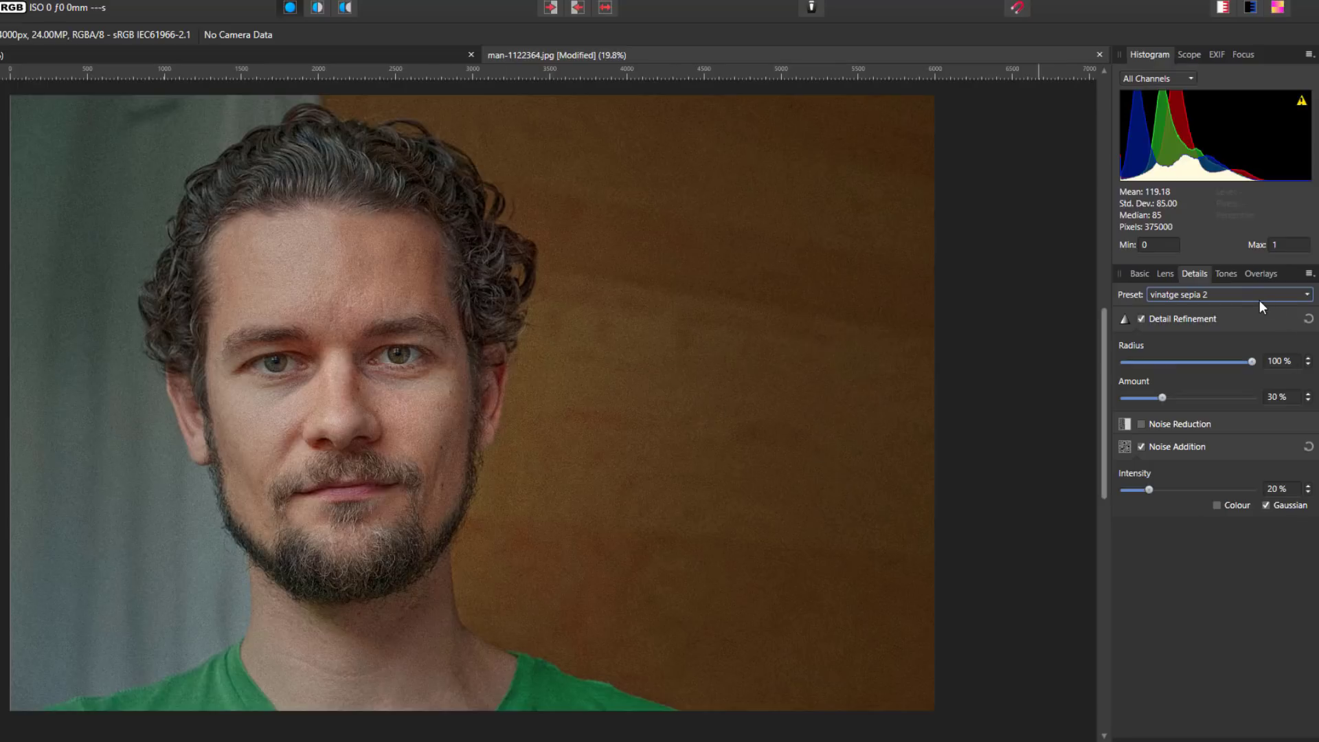
pyautogui.click(1226, 275)
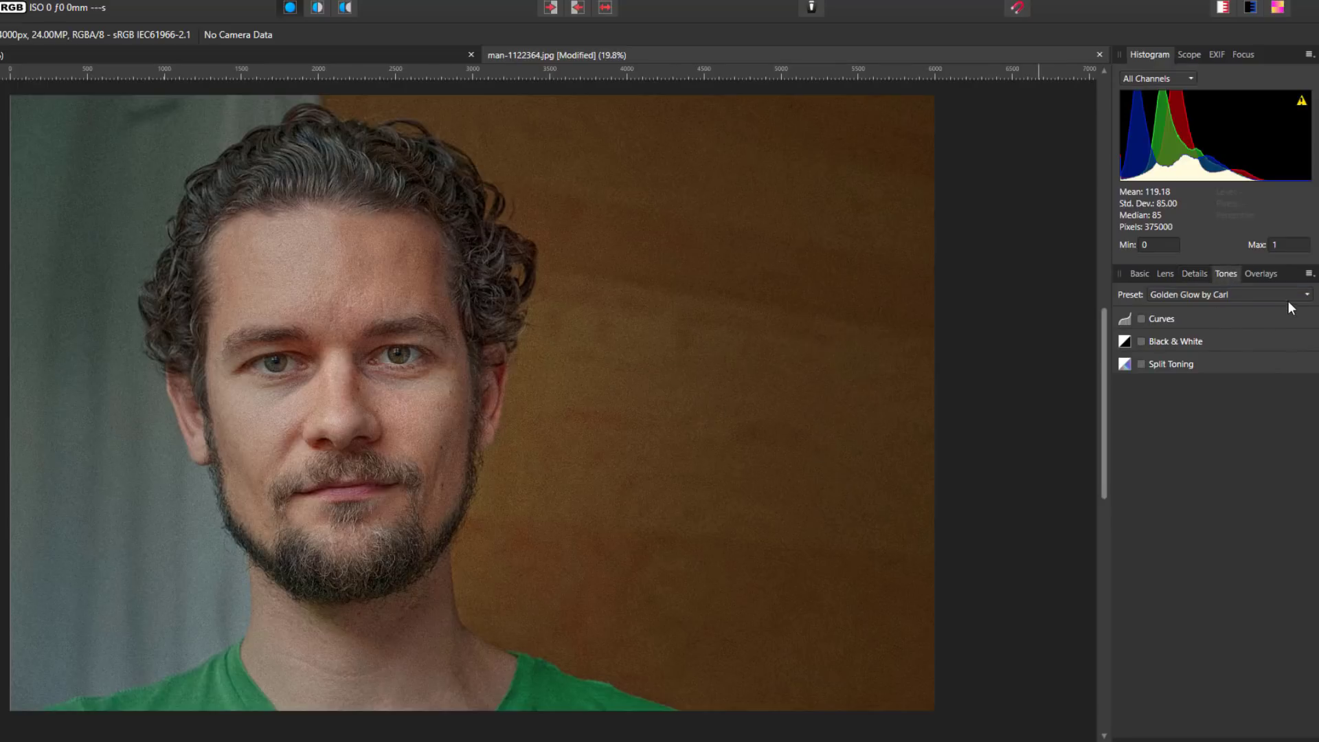
pyautogui.click(1308, 294)
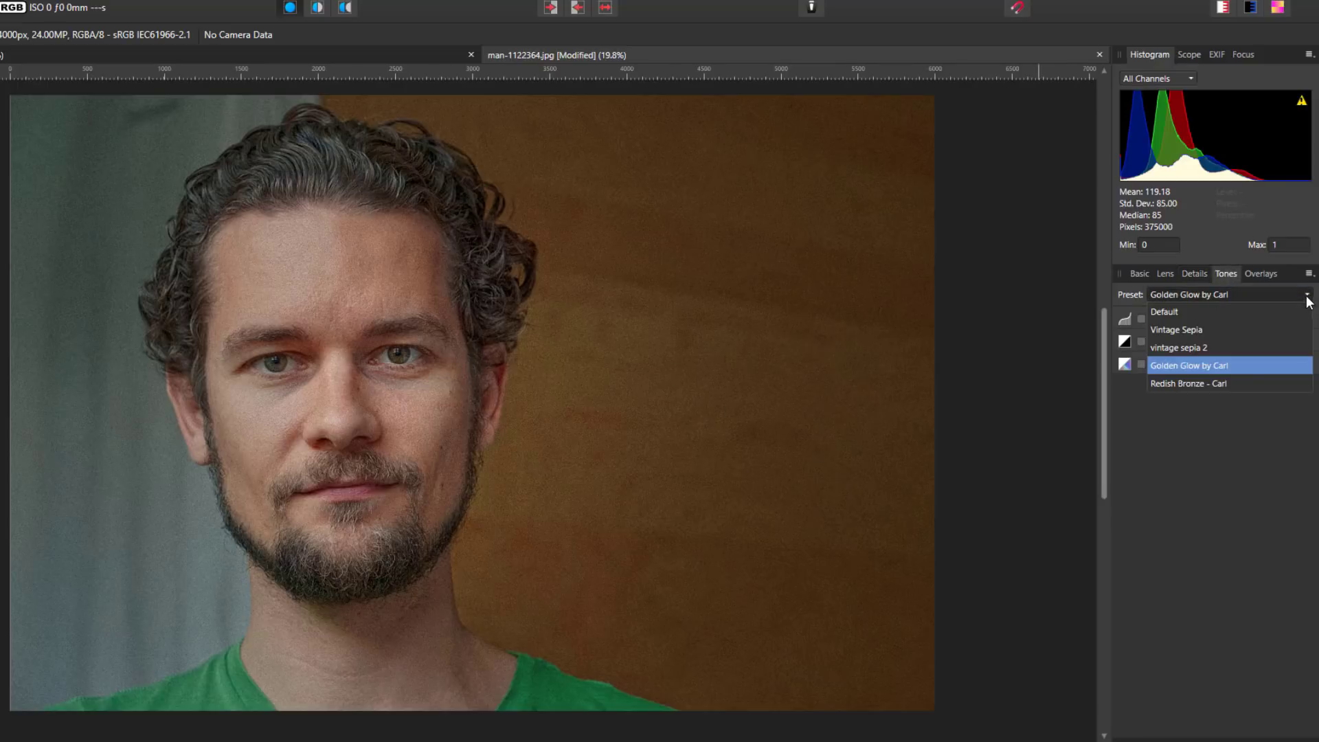
pyautogui.click(1179, 348)
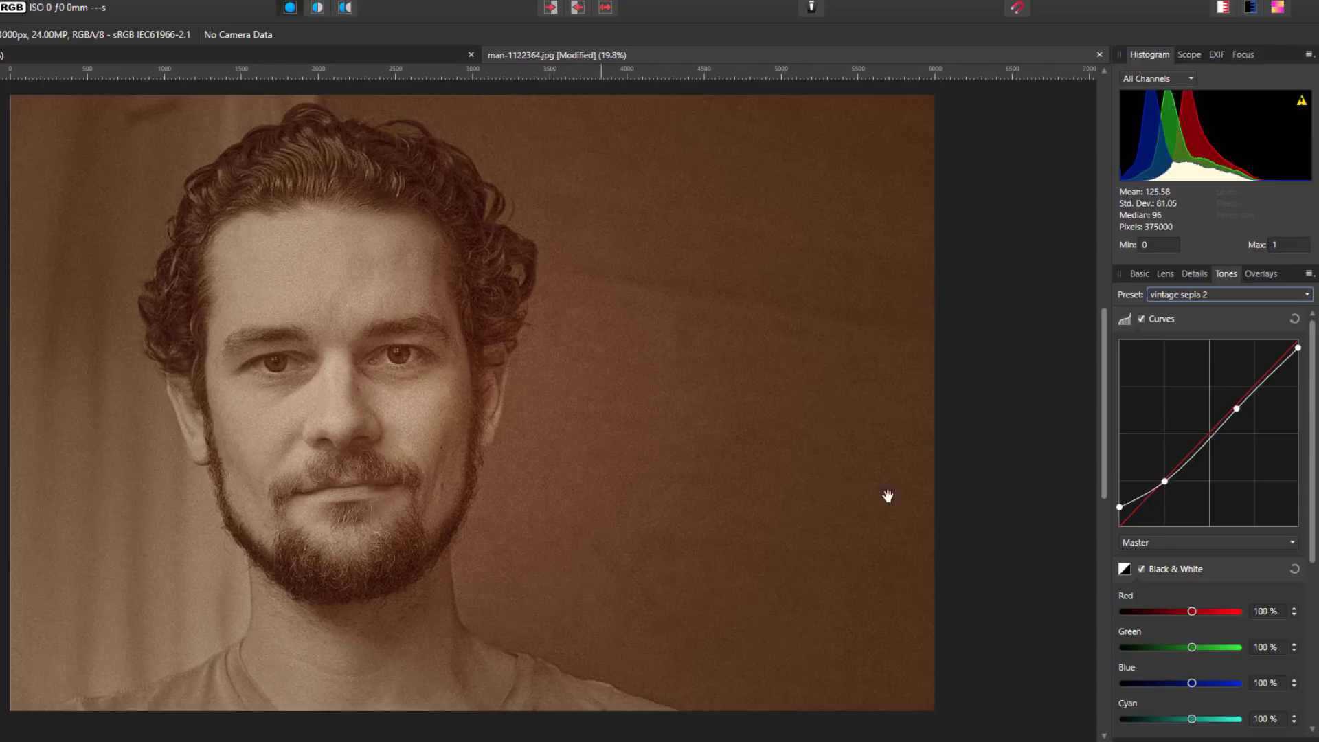
# Reset the man portrait's Tones and Details settings to the Default preset.
pyautogui.click(1305, 294)
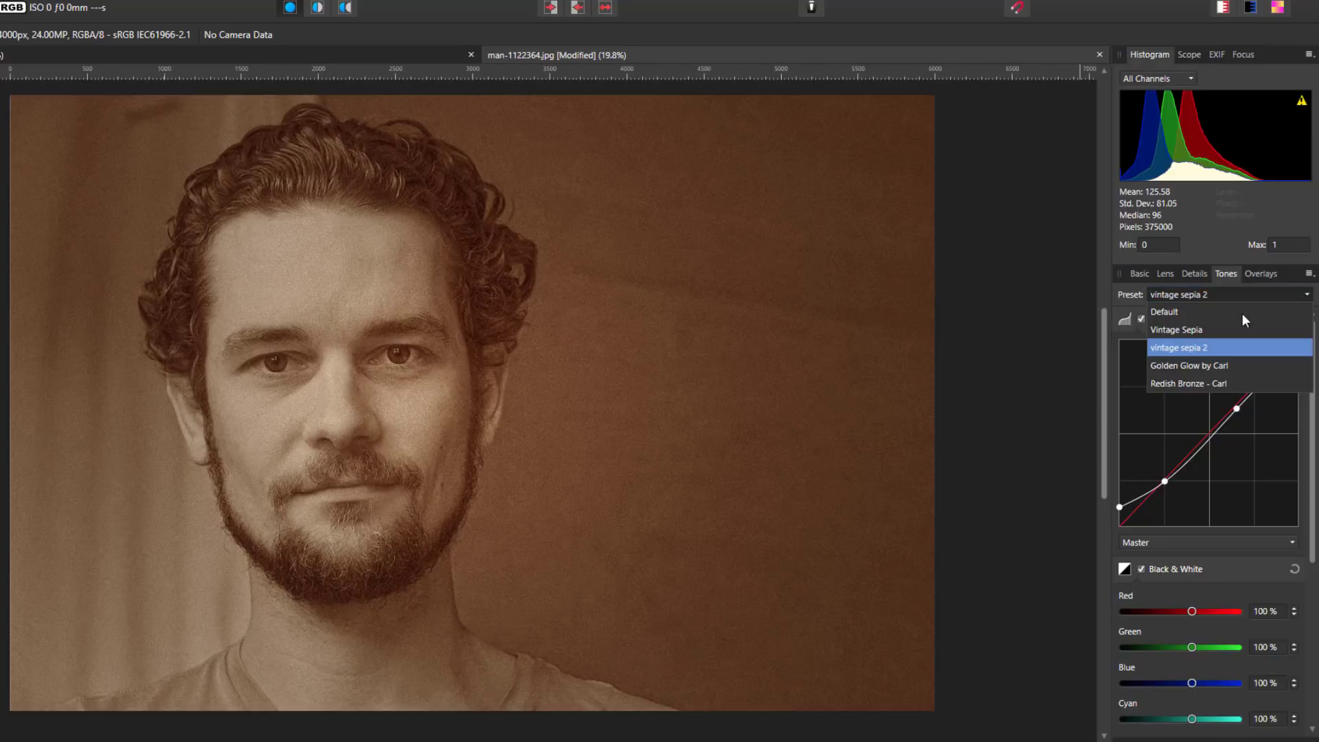
pyautogui.click(1169, 311)
pyautogui.click(1193, 273)
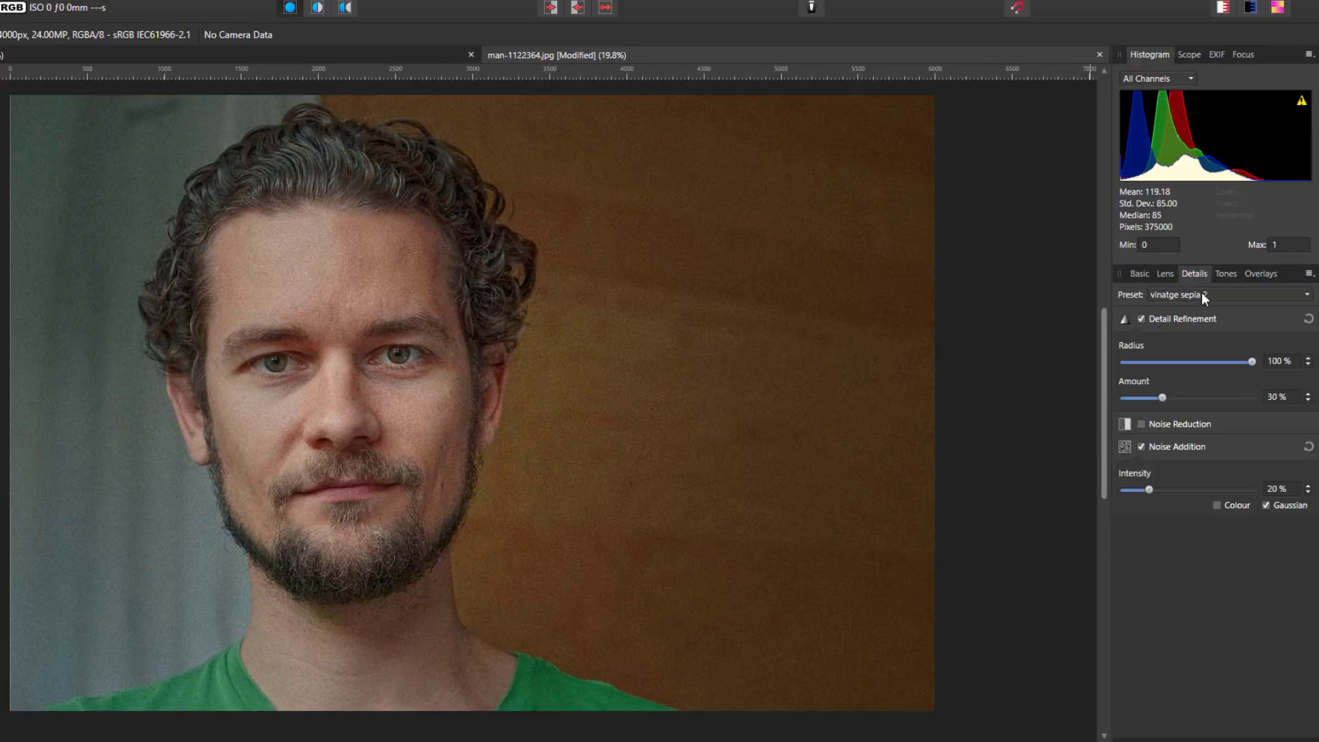
pyautogui.click(1307, 294)
pyautogui.click(1191, 309)
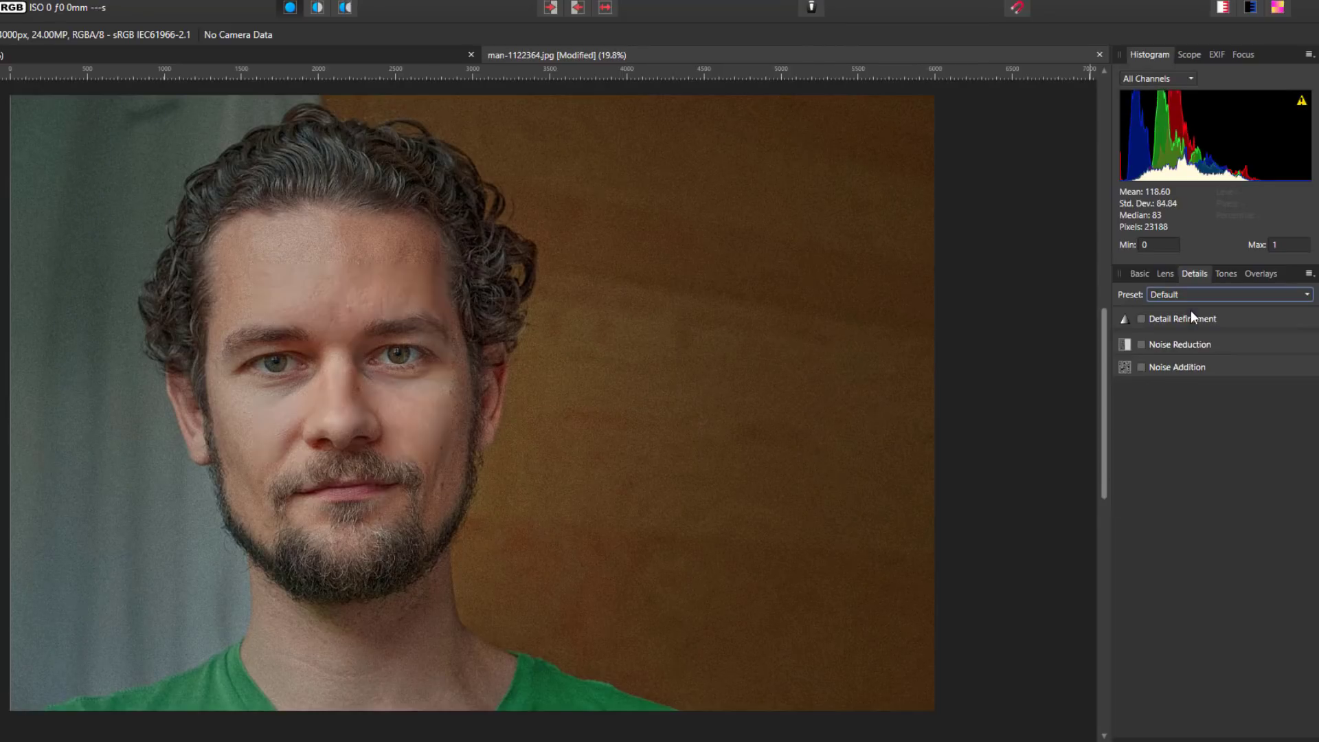
# Return the man portrait's Lens and Basic develop settings to the Default preset.
pyautogui.click(1165, 274)
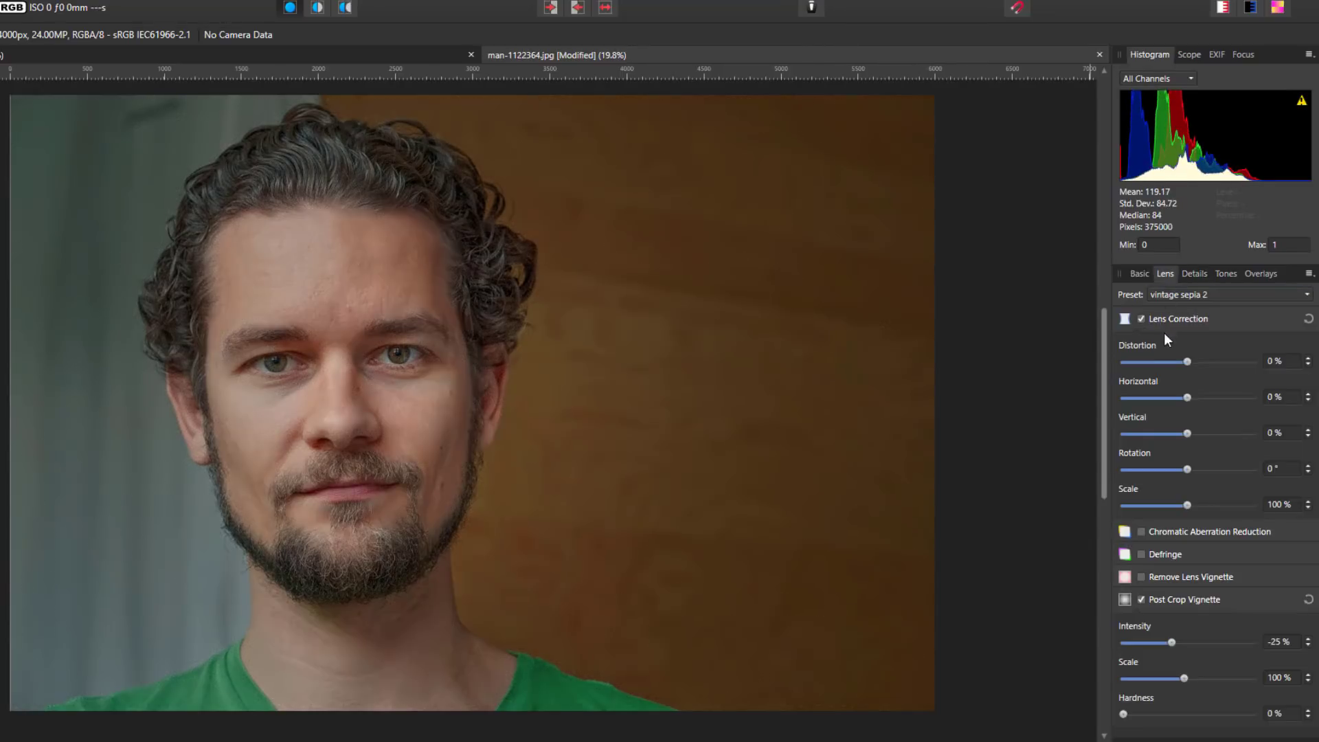
pyautogui.click(1307, 295)
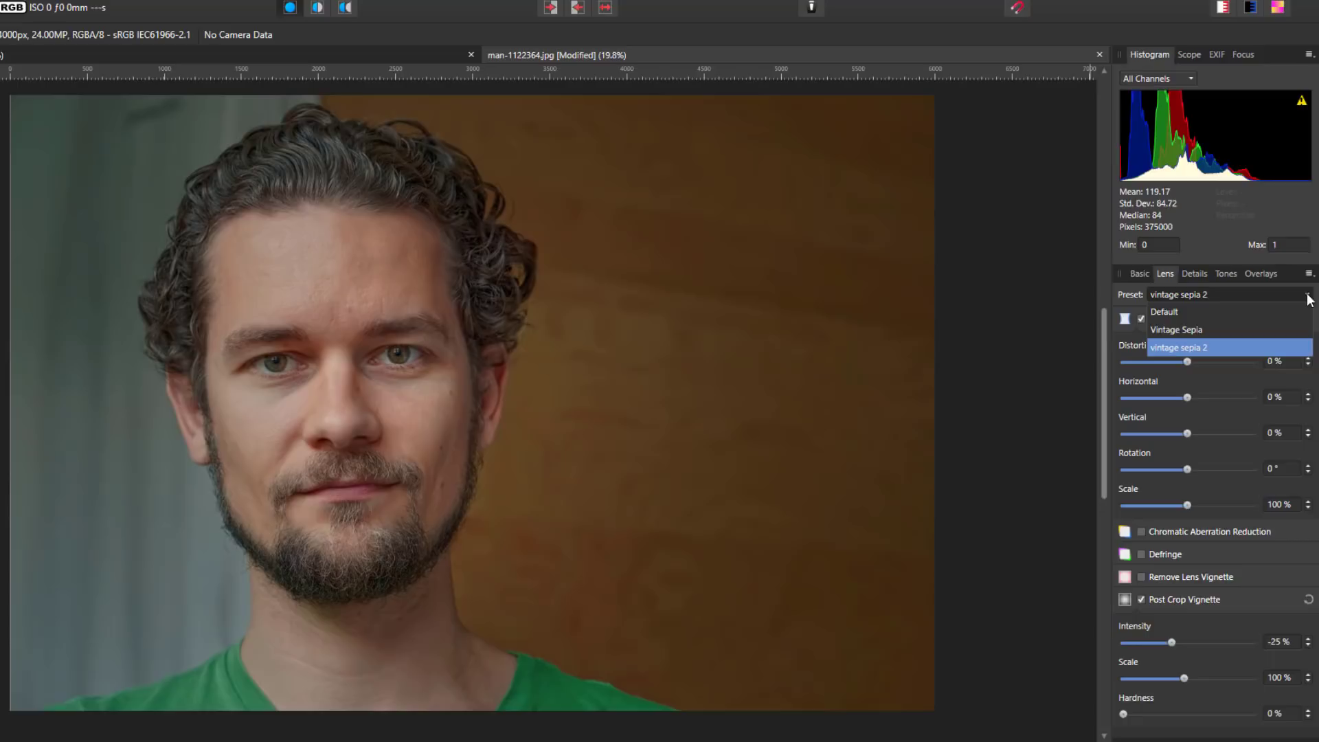
pyautogui.click(1190, 313)
pyautogui.click(1139, 275)
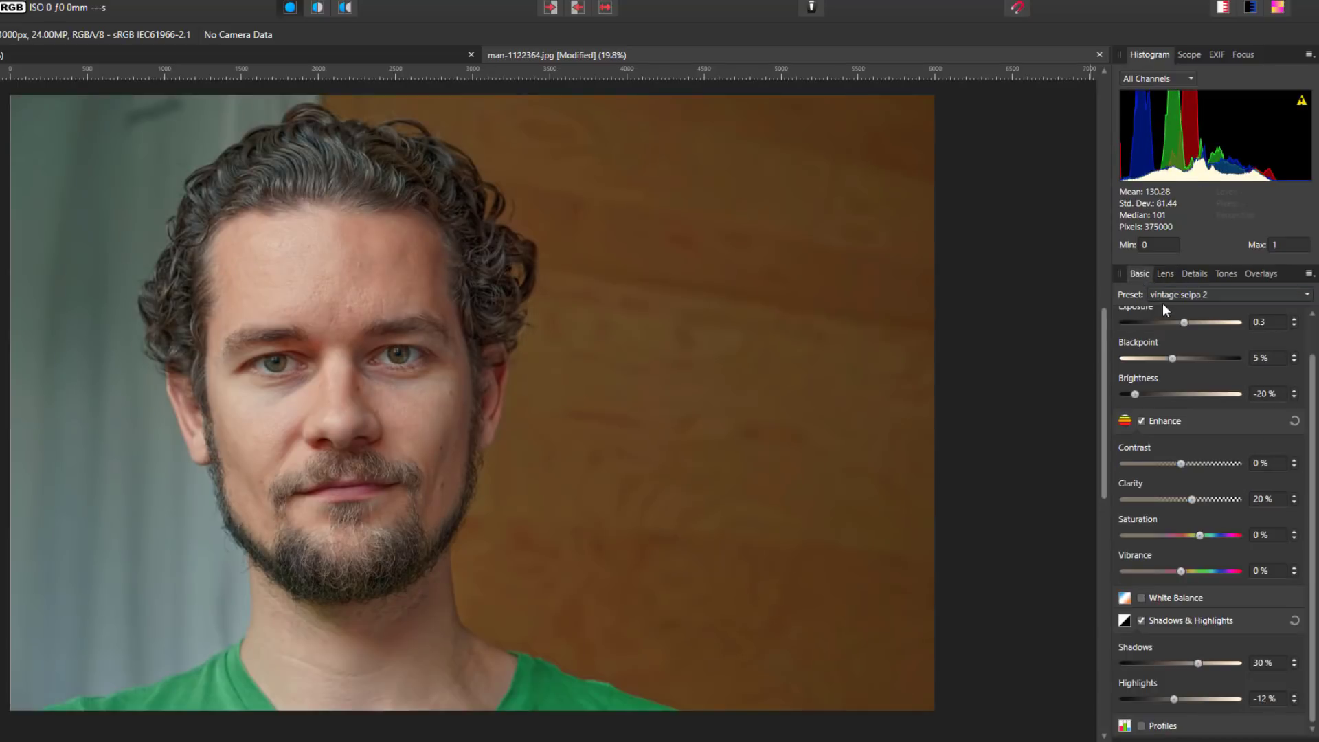
pyautogui.scroll(1, 1237, 360)
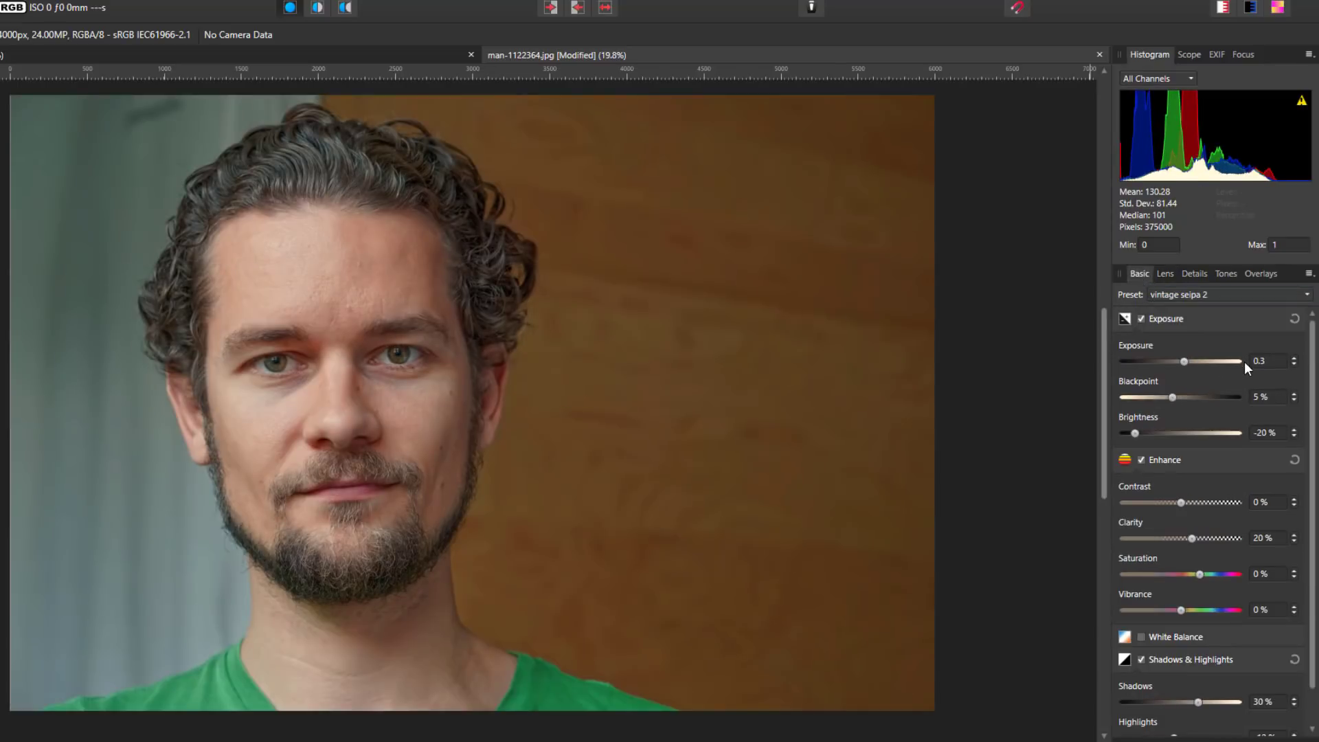
pyautogui.click(1307, 294)
pyautogui.click(1177, 312)
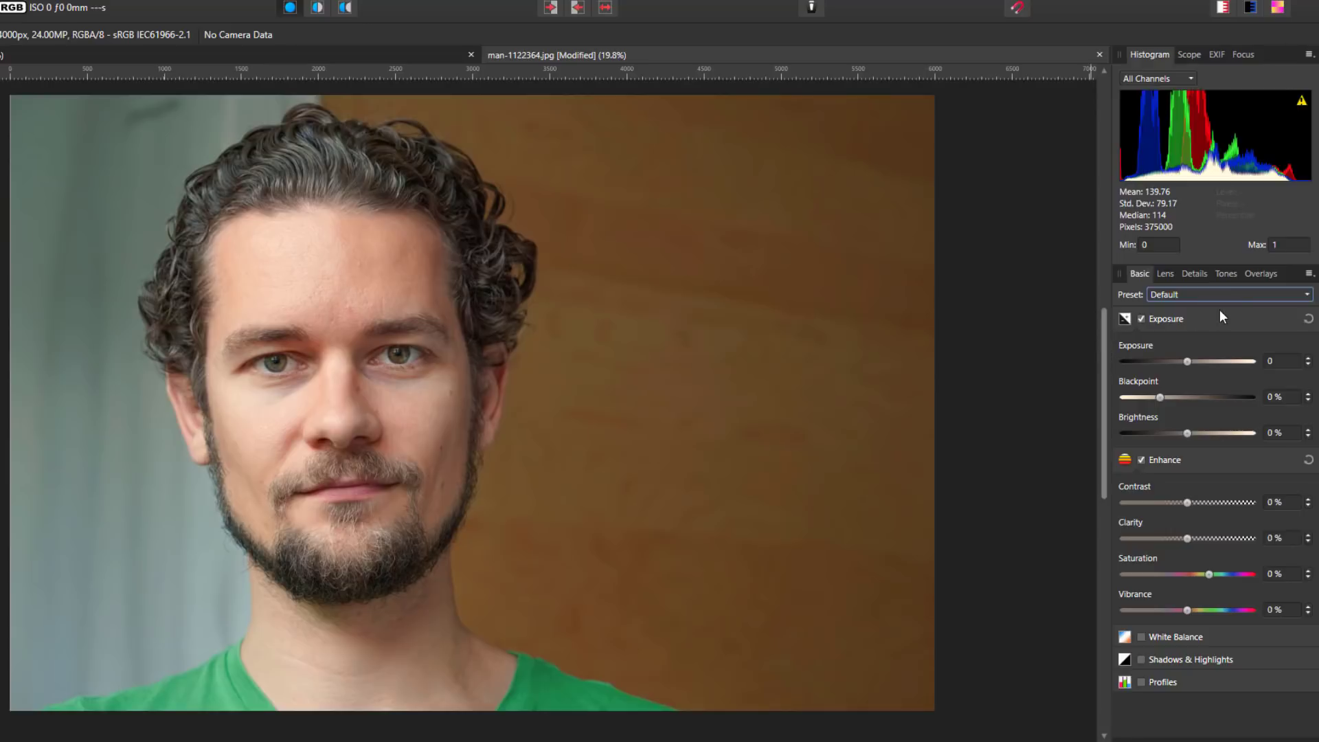
# Apply the Golden Glow by Carl preset to the Tones settings and vinatge sepia 2 to the Details settings.
pyautogui.click(1227, 274)
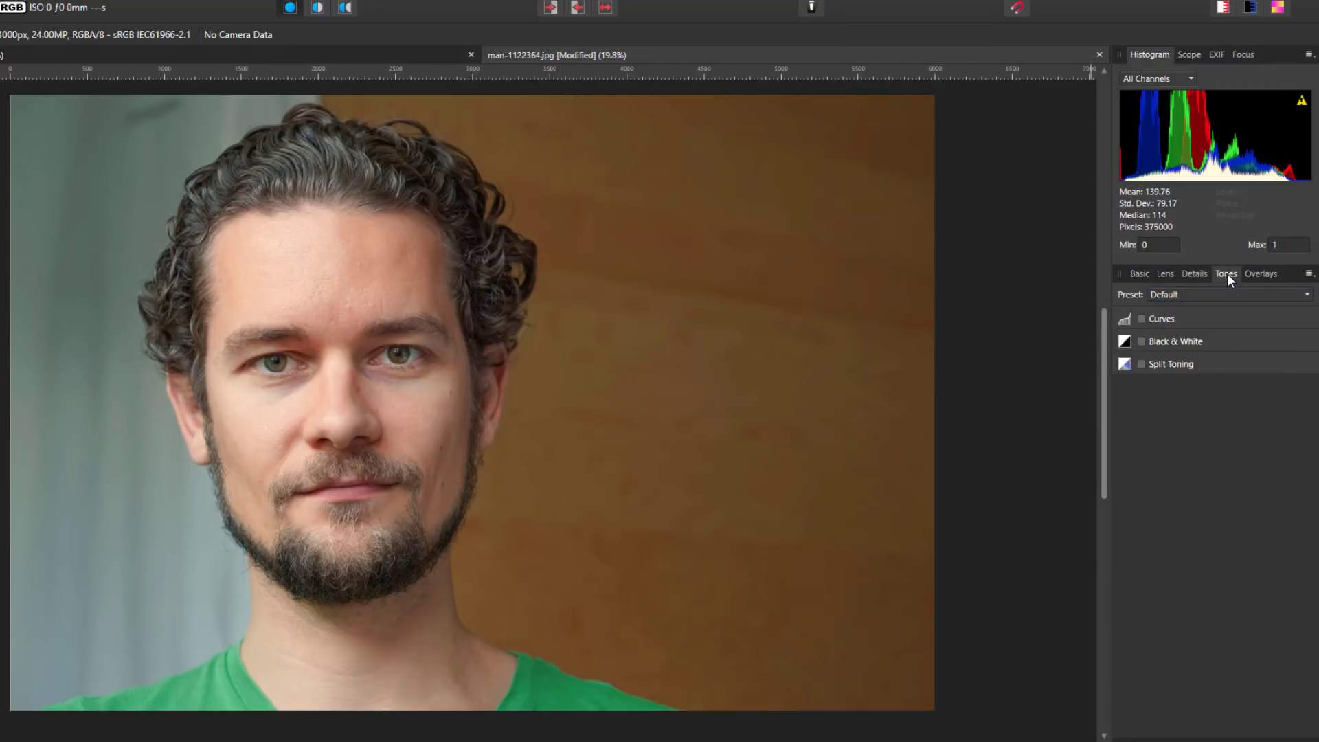
pyautogui.click(1307, 296)
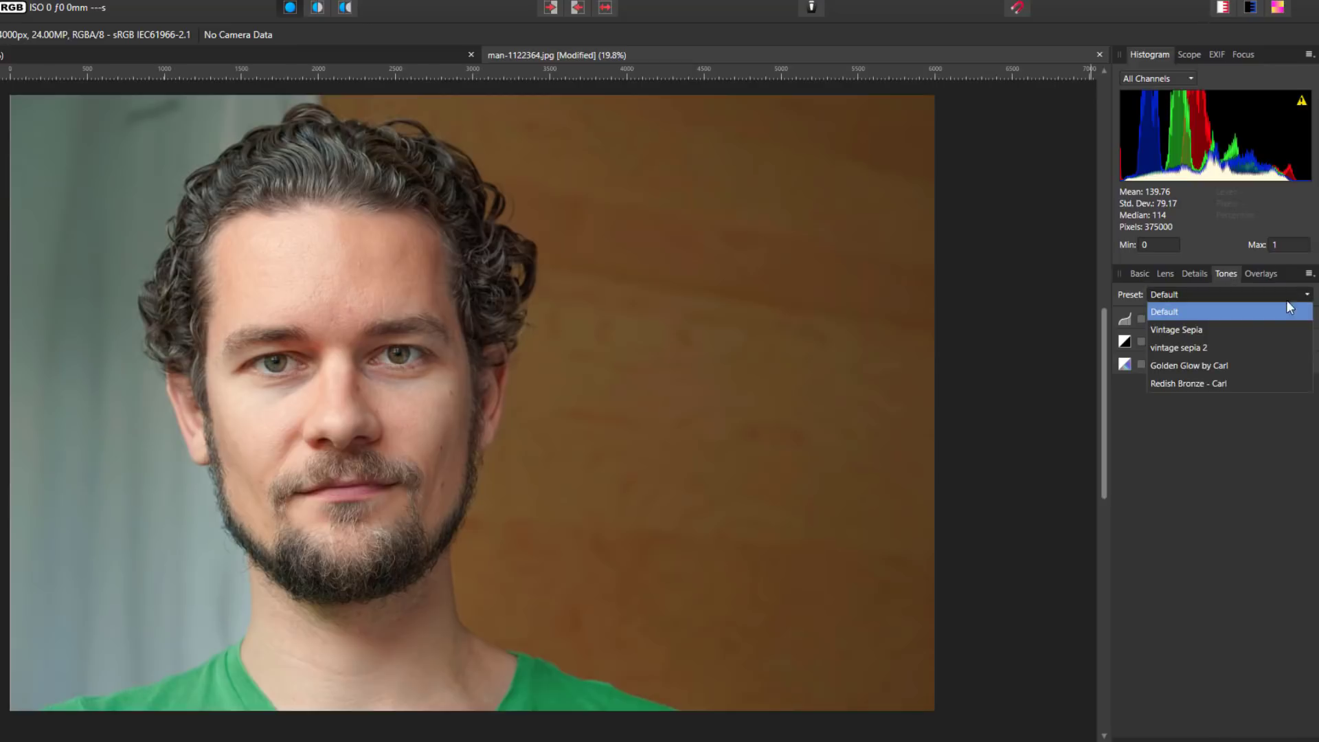
pyautogui.click(1179, 367)
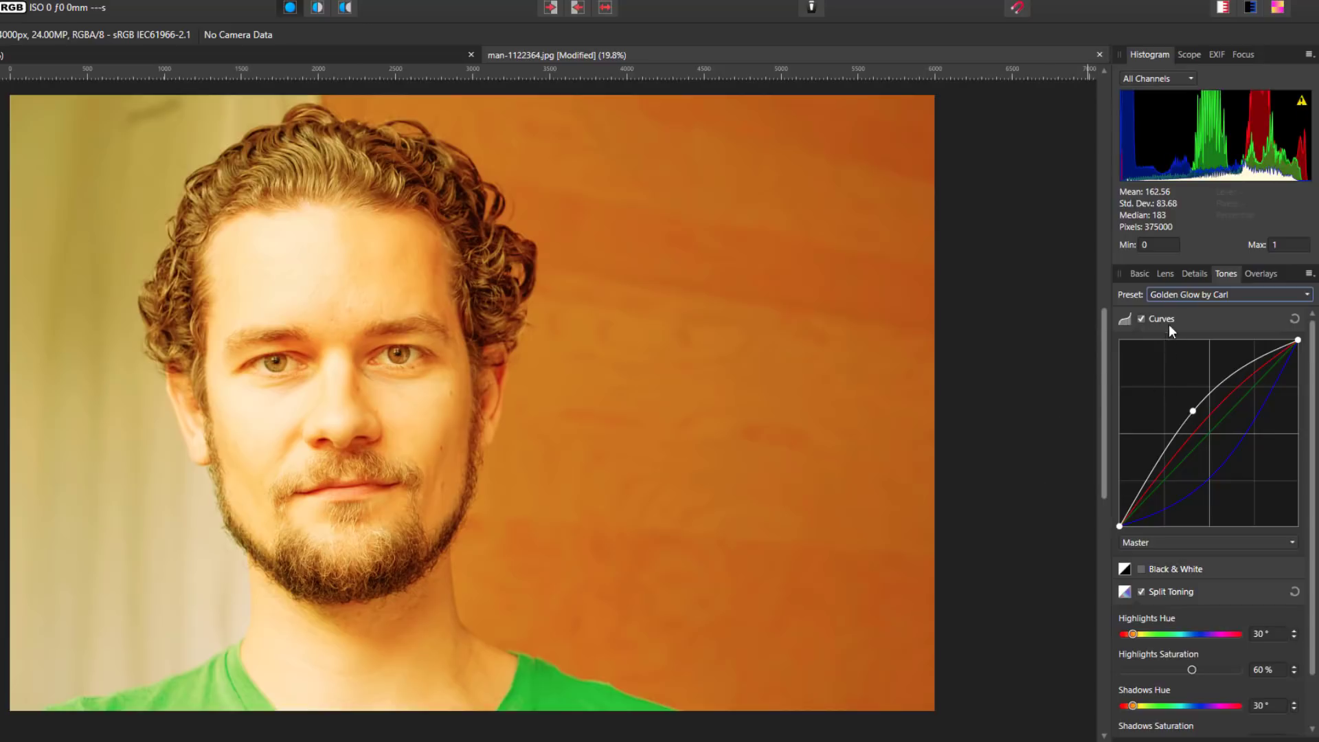
pyautogui.click(1198, 273)
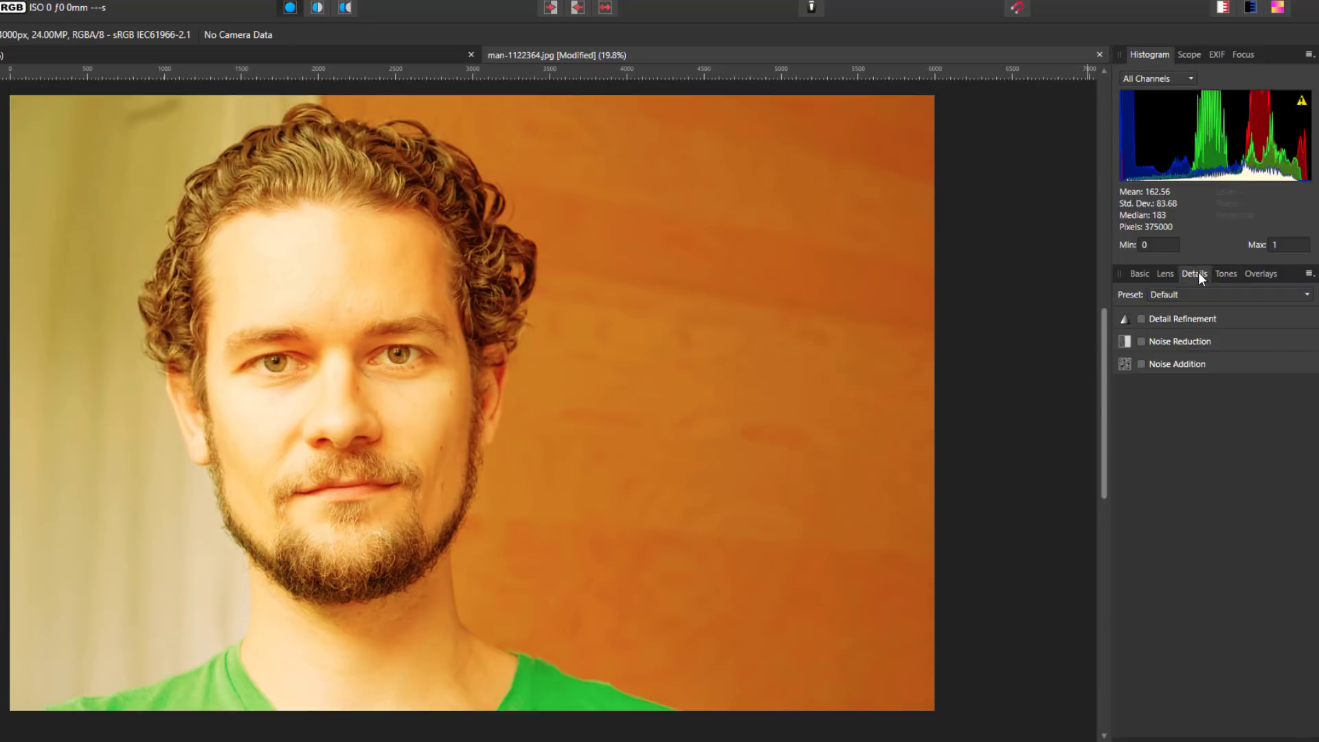
pyautogui.click(1308, 295)
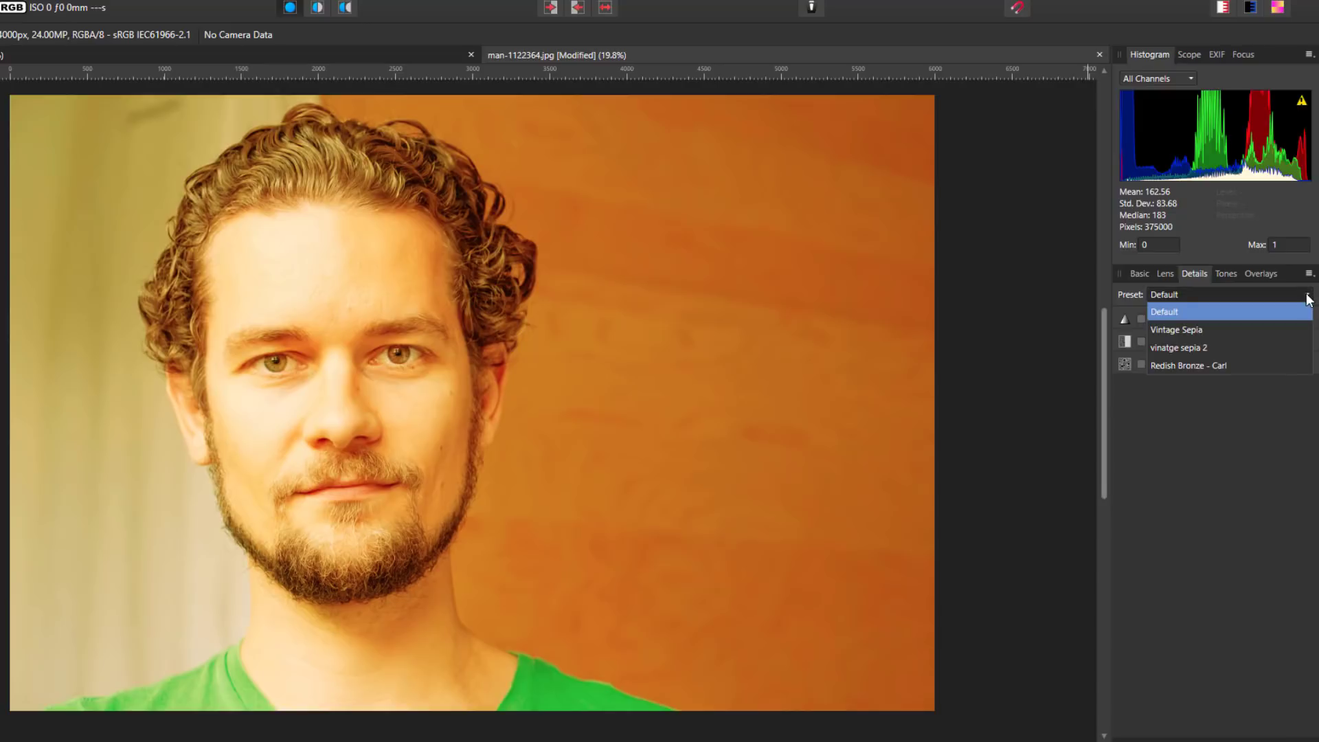
pyautogui.click(1176, 347)
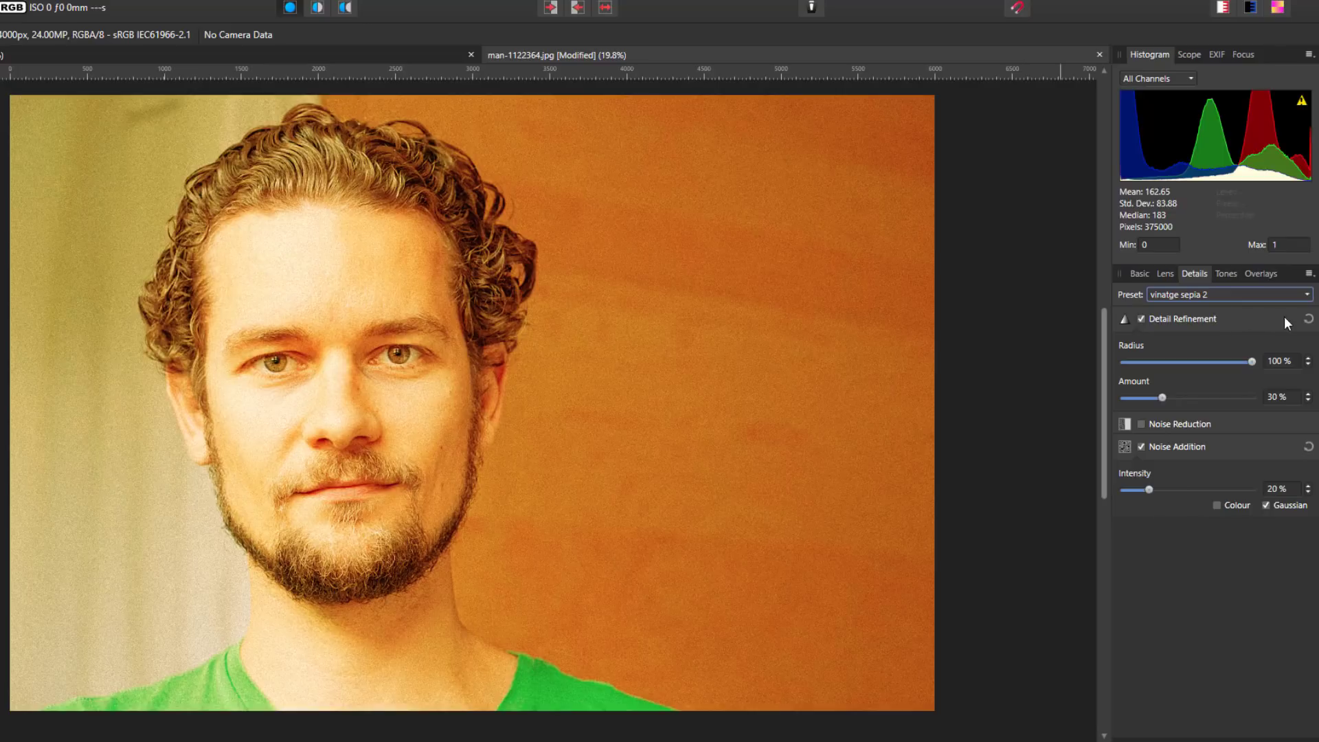
# Set the Details and Tones presets back to Default to clear the glow and grain effects.
pyautogui.click(1307, 296)
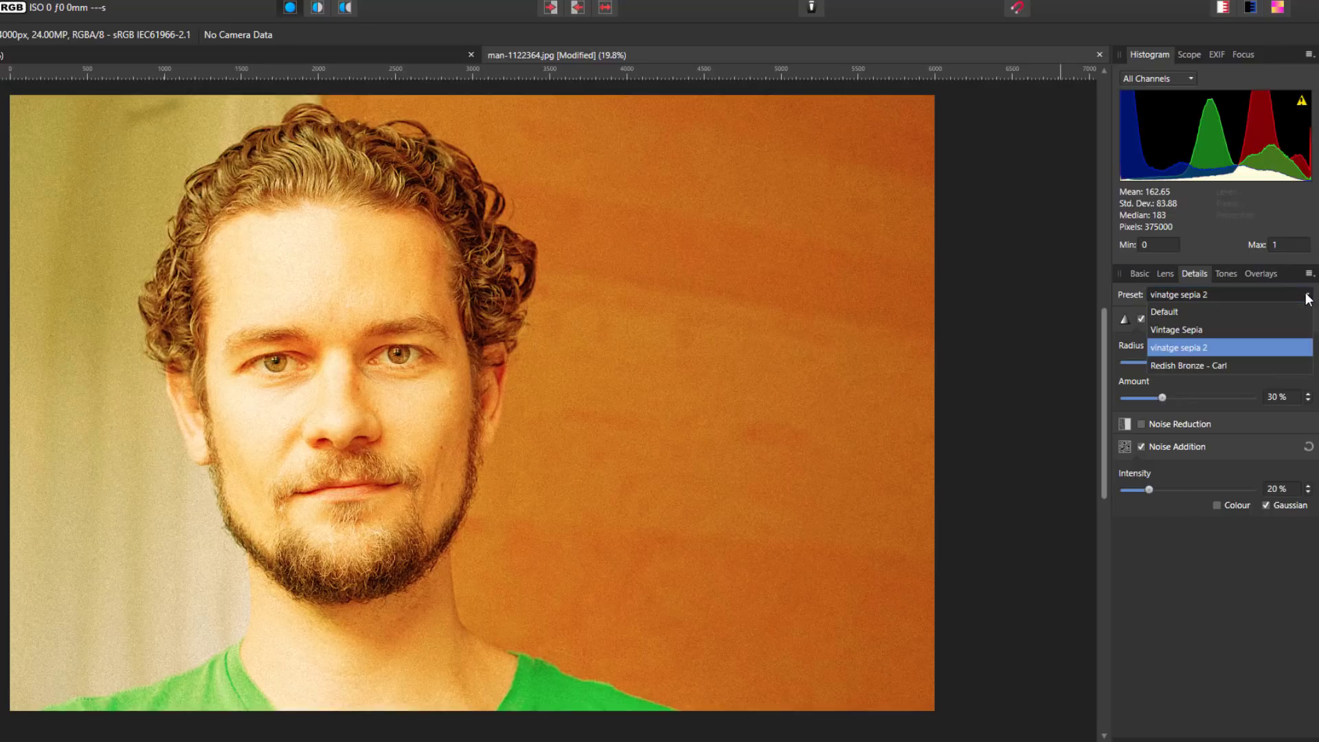
pyautogui.click(1173, 311)
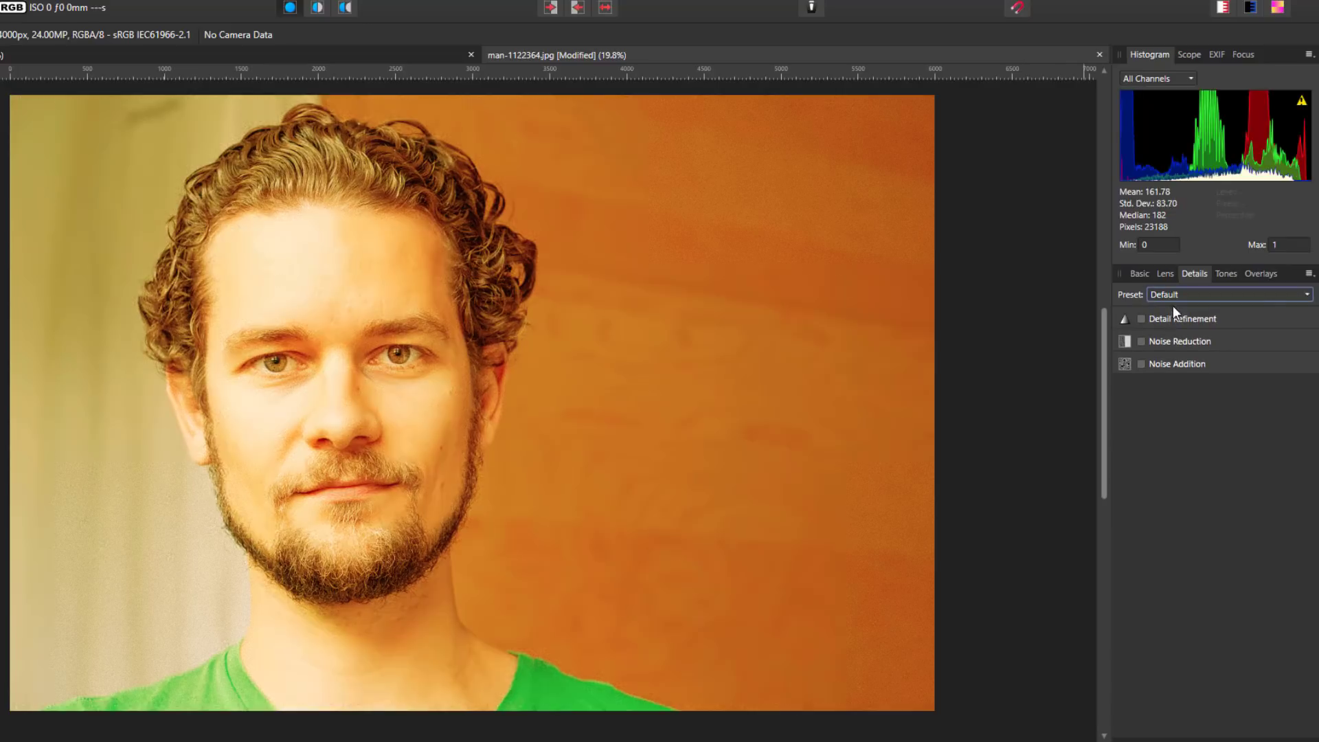
pyautogui.click(1227, 274)
pyautogui.click(1307, 296)
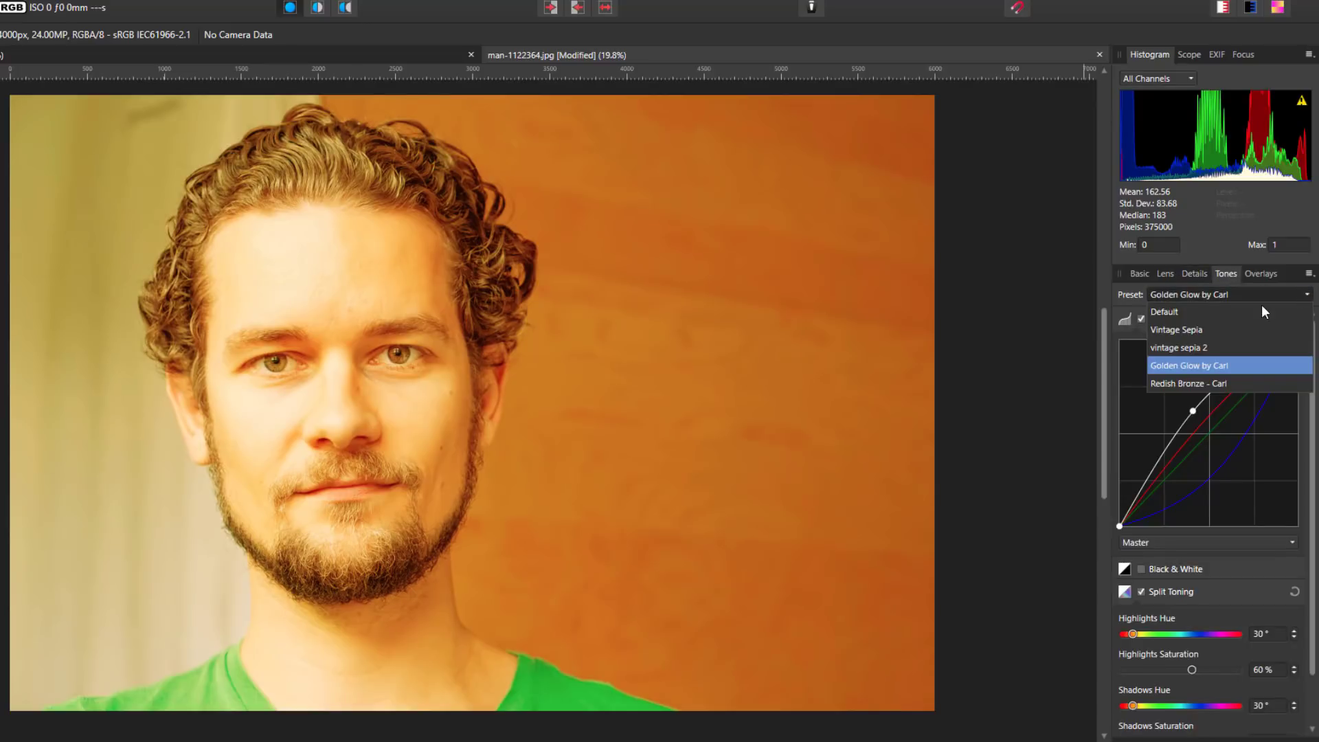
pyautogui.click(1191, 311)
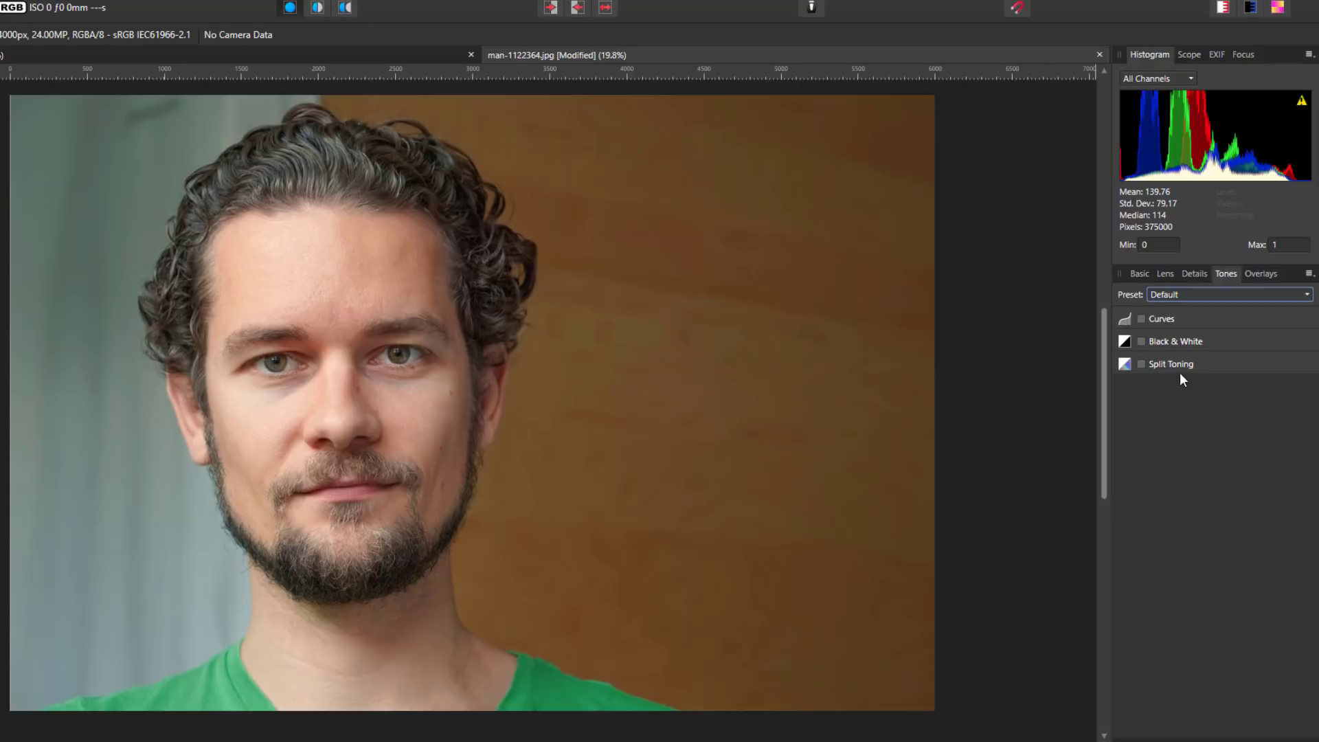
# Enable Curves in the Tones settings and pull the Master curve's midpoint up to brighten the portrait, keeping the Default preset.
pyautogui.click(1142, 320)
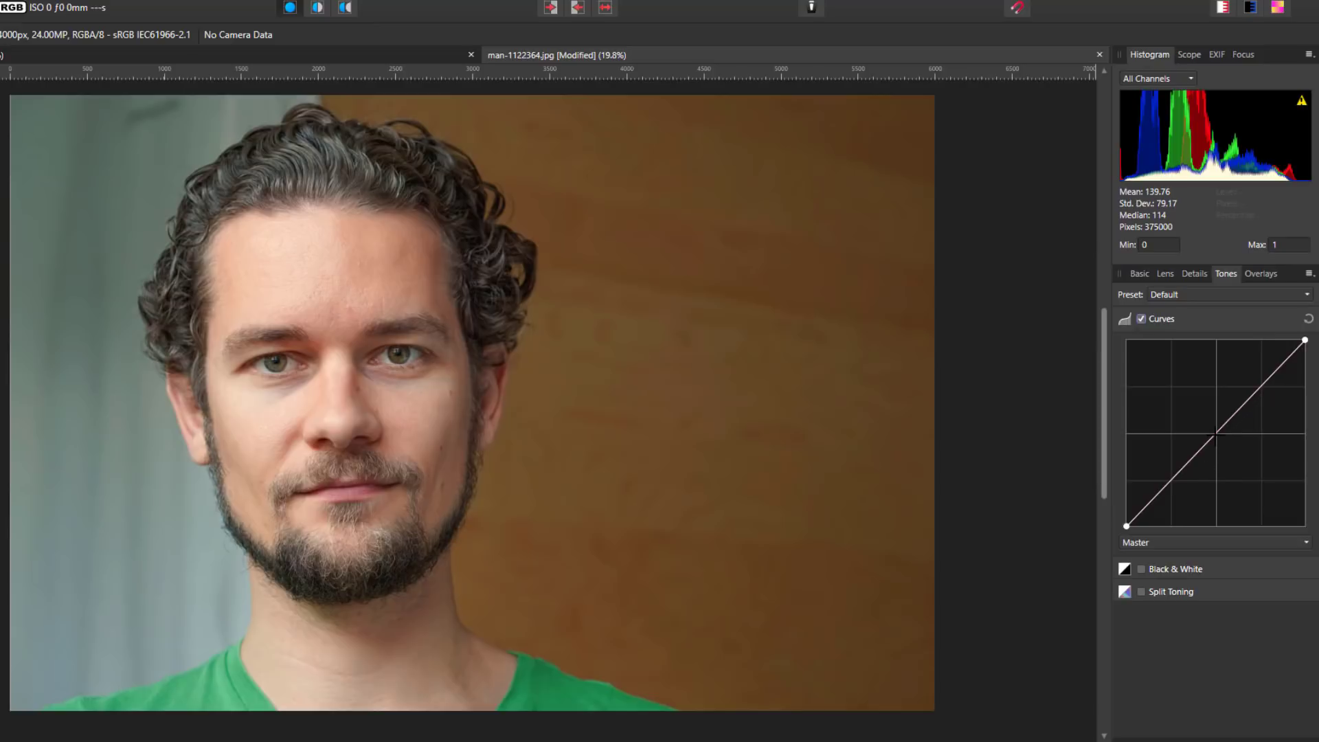
pyautogui.moveTo(1215, 432); pyautogui.dragTo(1202, 398)
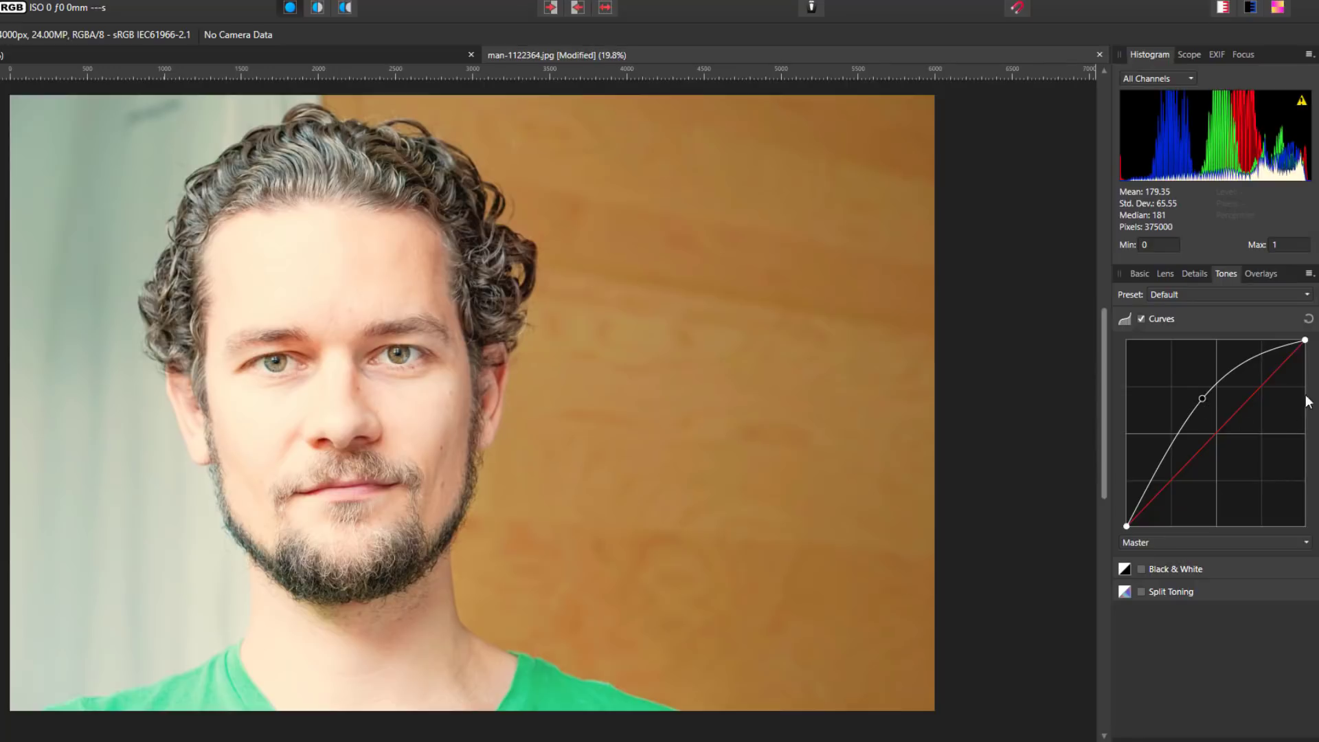
pyautogui.click(1307, 297)
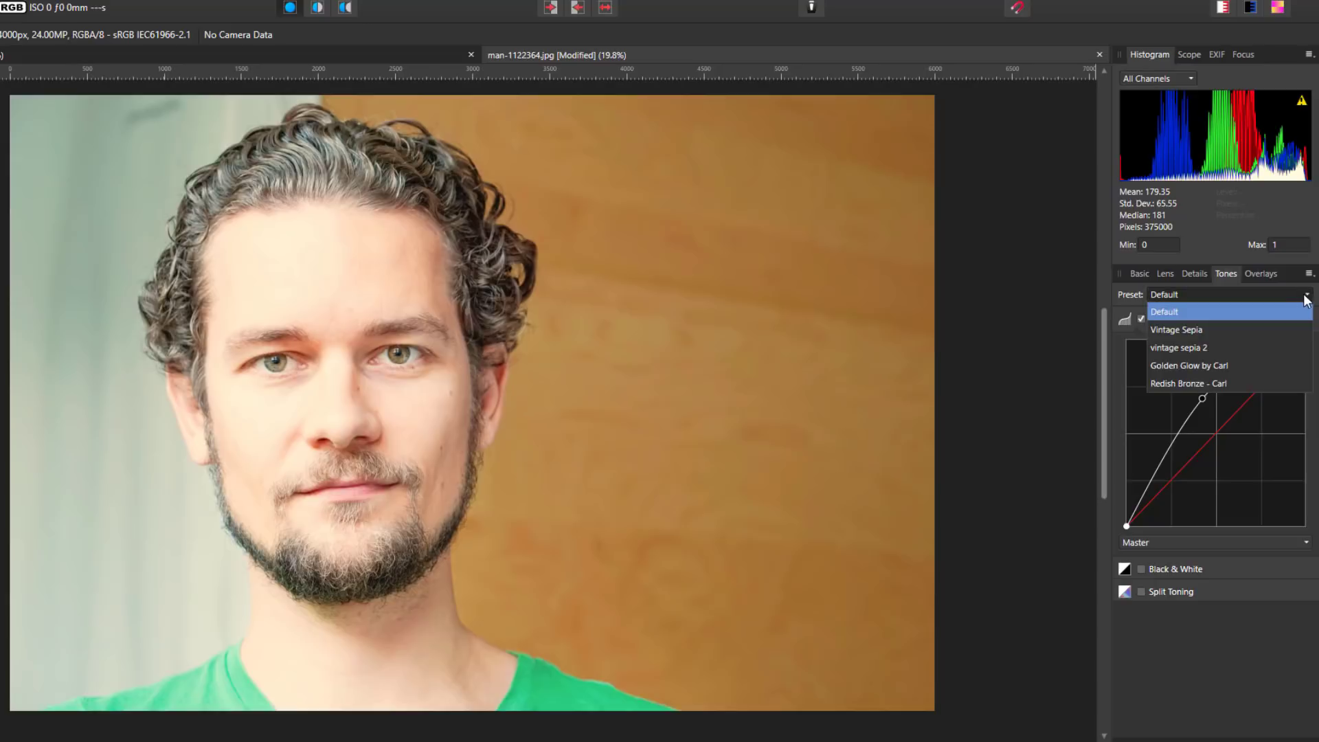
pyautogui.click(1120, 310)
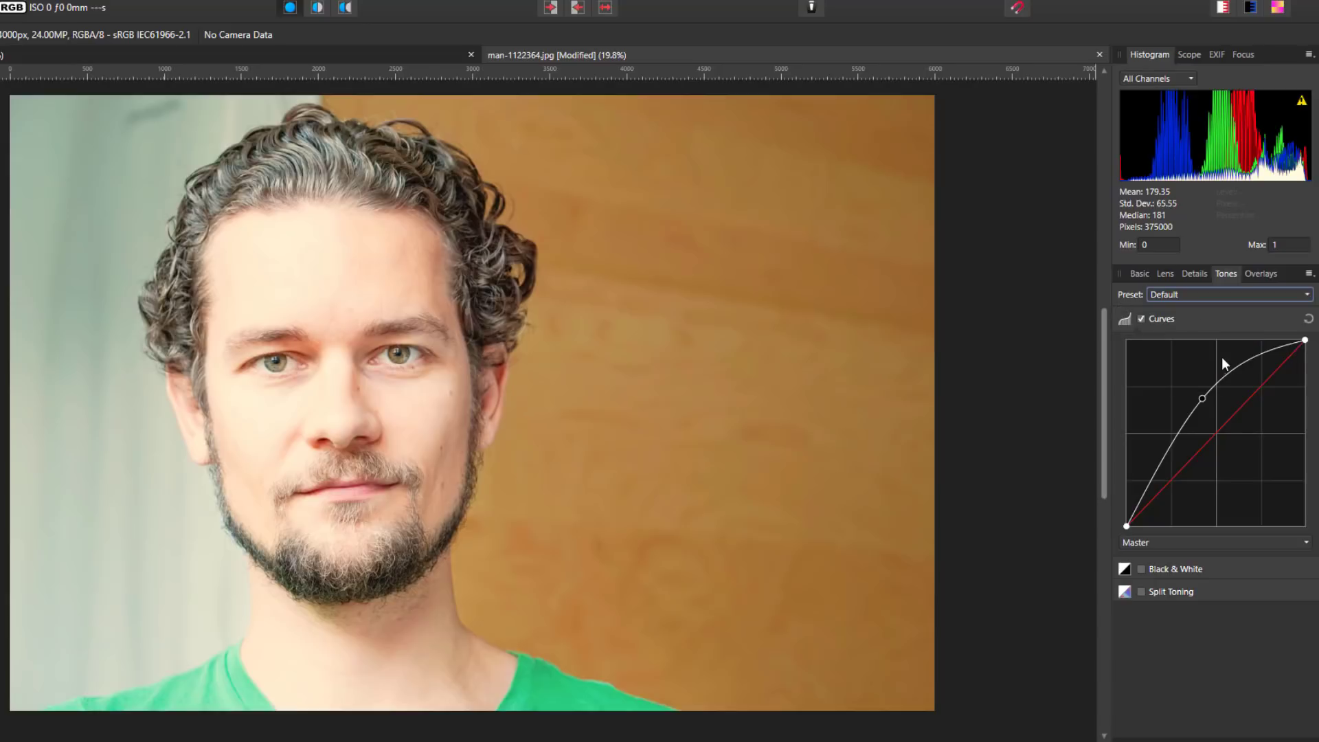
# Raise the midpoint of the Red curve slightly and lower the midpoint of the Blue curve to warm the portrait.
pyautogui.click(1304, 543)
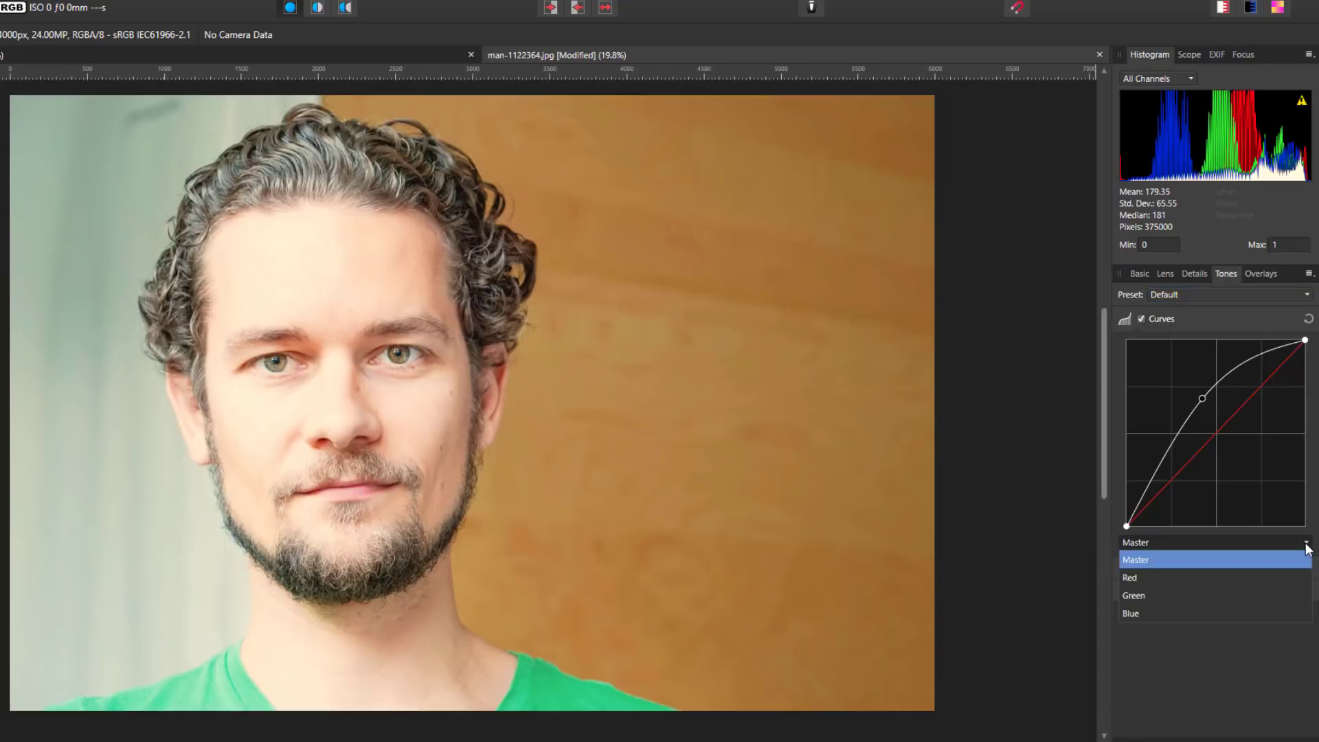
pyautogui.click(1161, 578)
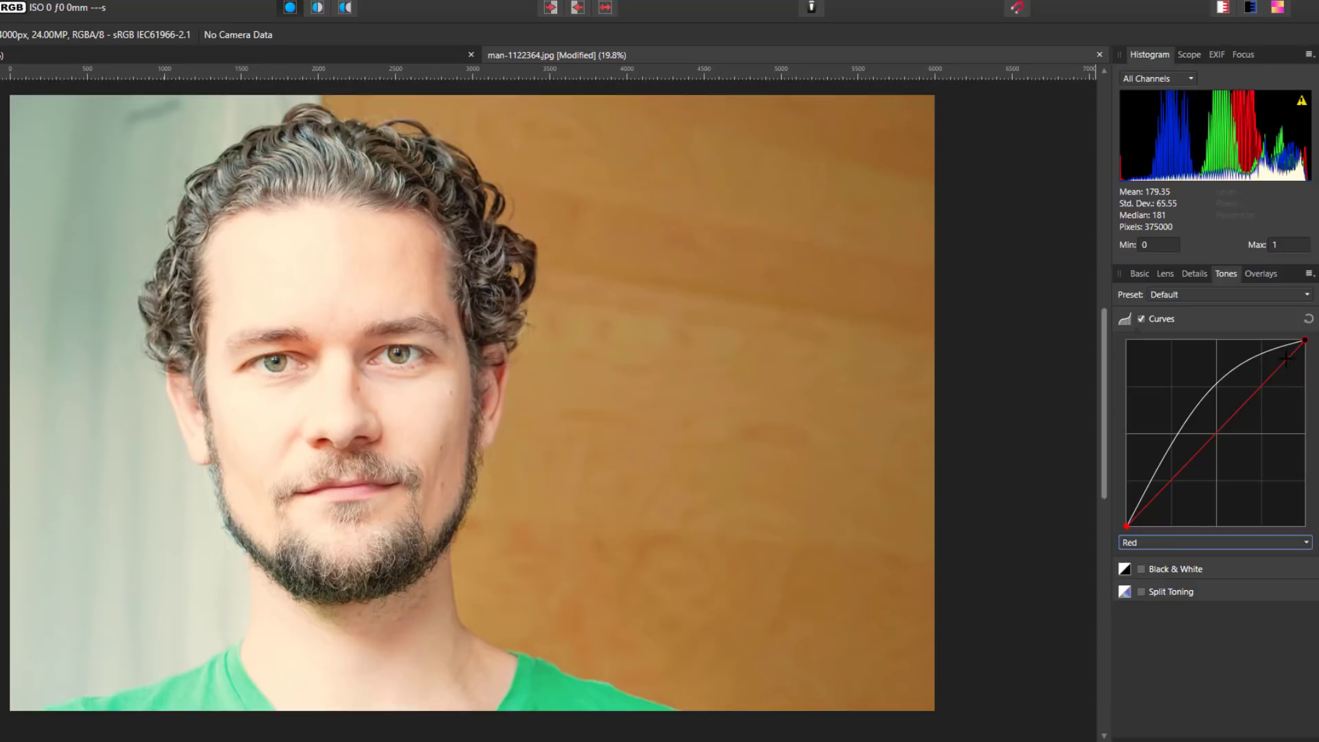
pyautogui.moveTo(1216, 434); pyautogui.dragTo(1216, 411)
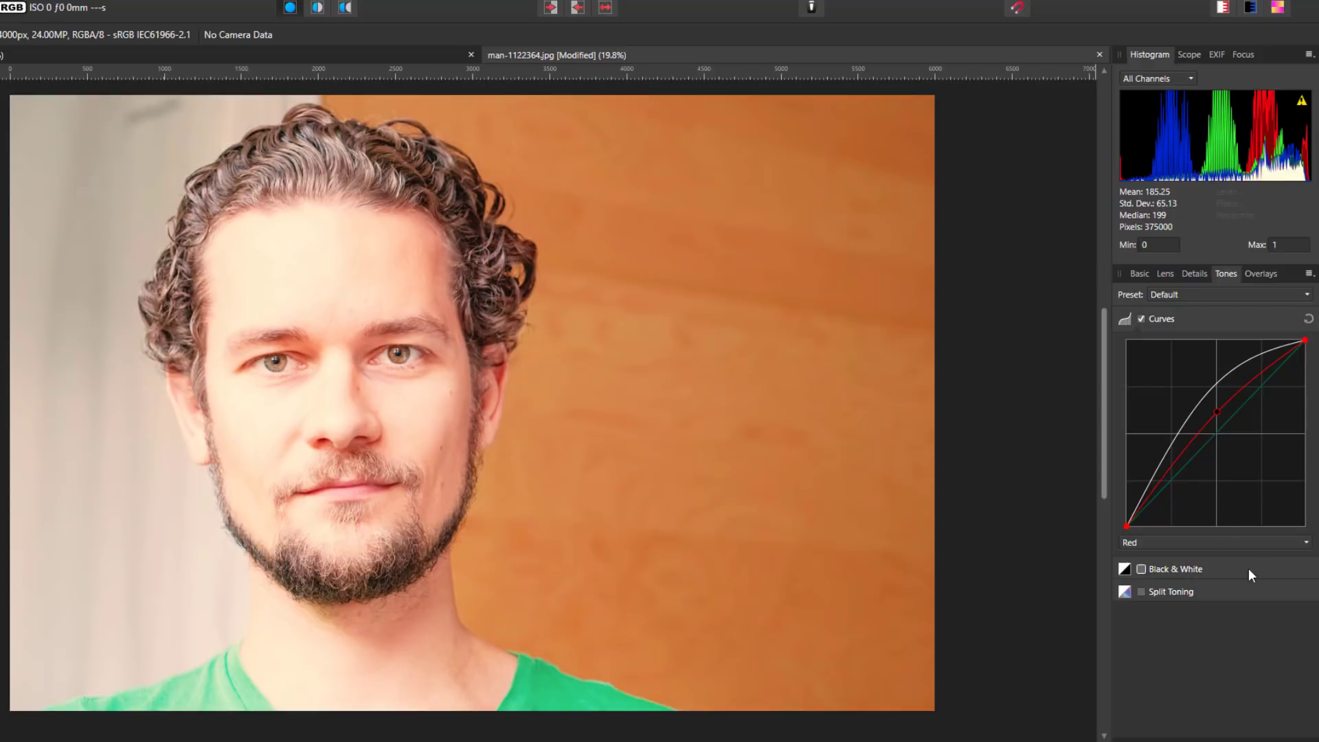
pyautogui.click(1308, 544)
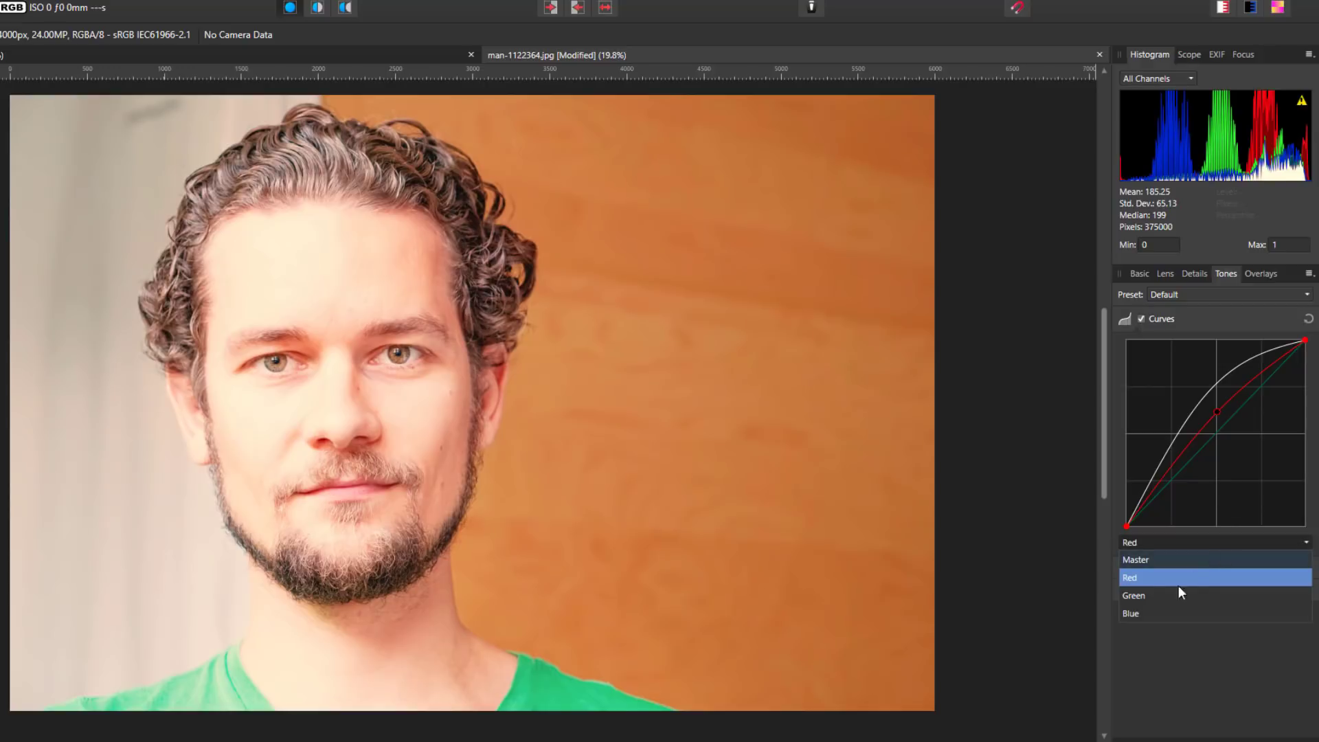
pyautogui.click(1139, 612)
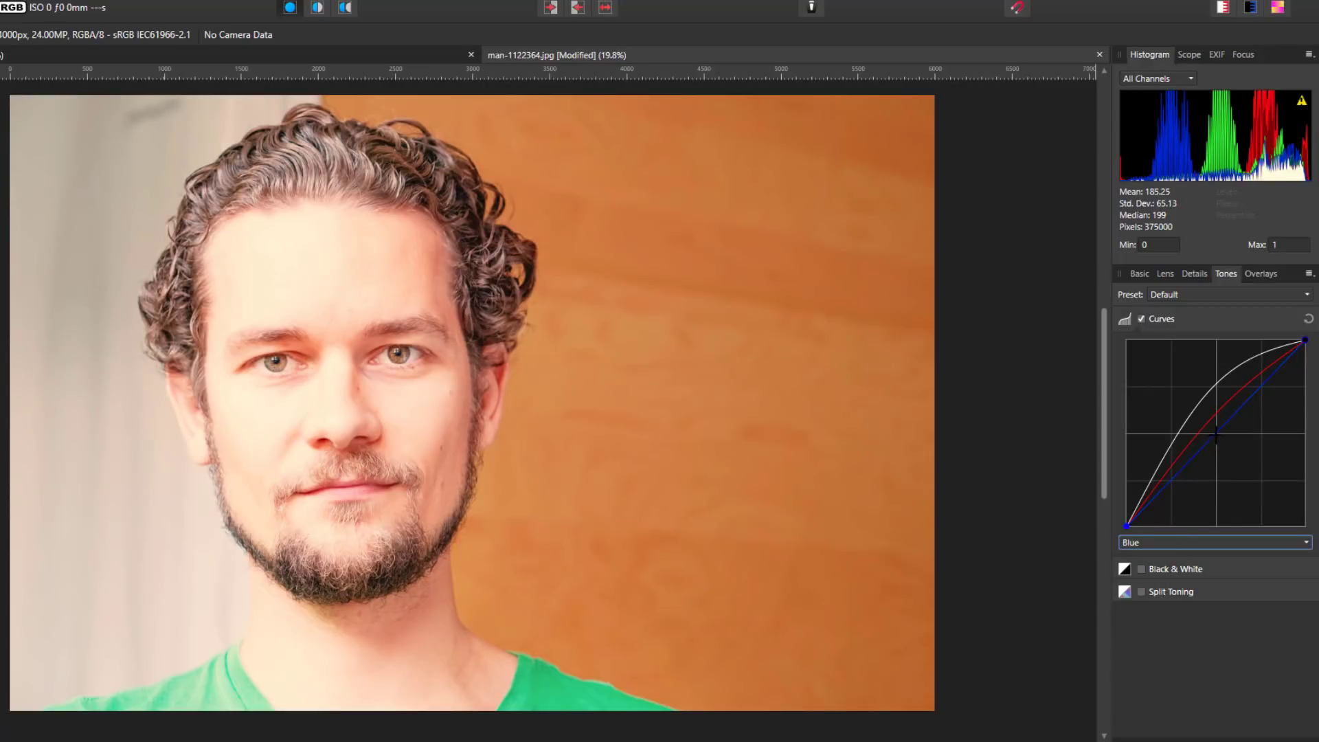
pyautogui.moveTo(1216, 434); pyautogui.dragTo(1205, 473)
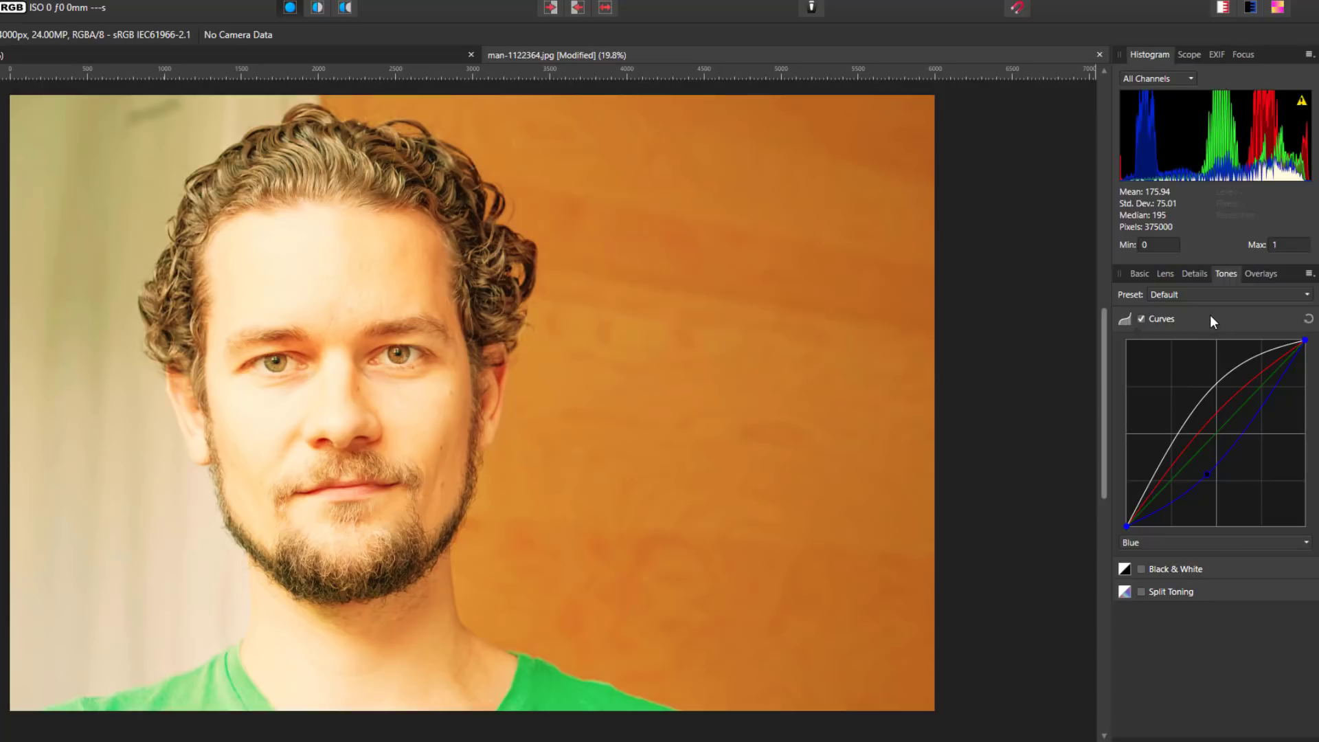
# Save the current Tones settings as a preset named Golden Glow 2 - Carl and check it in the Tones preset list.
pyautogui.click(1309, 274)
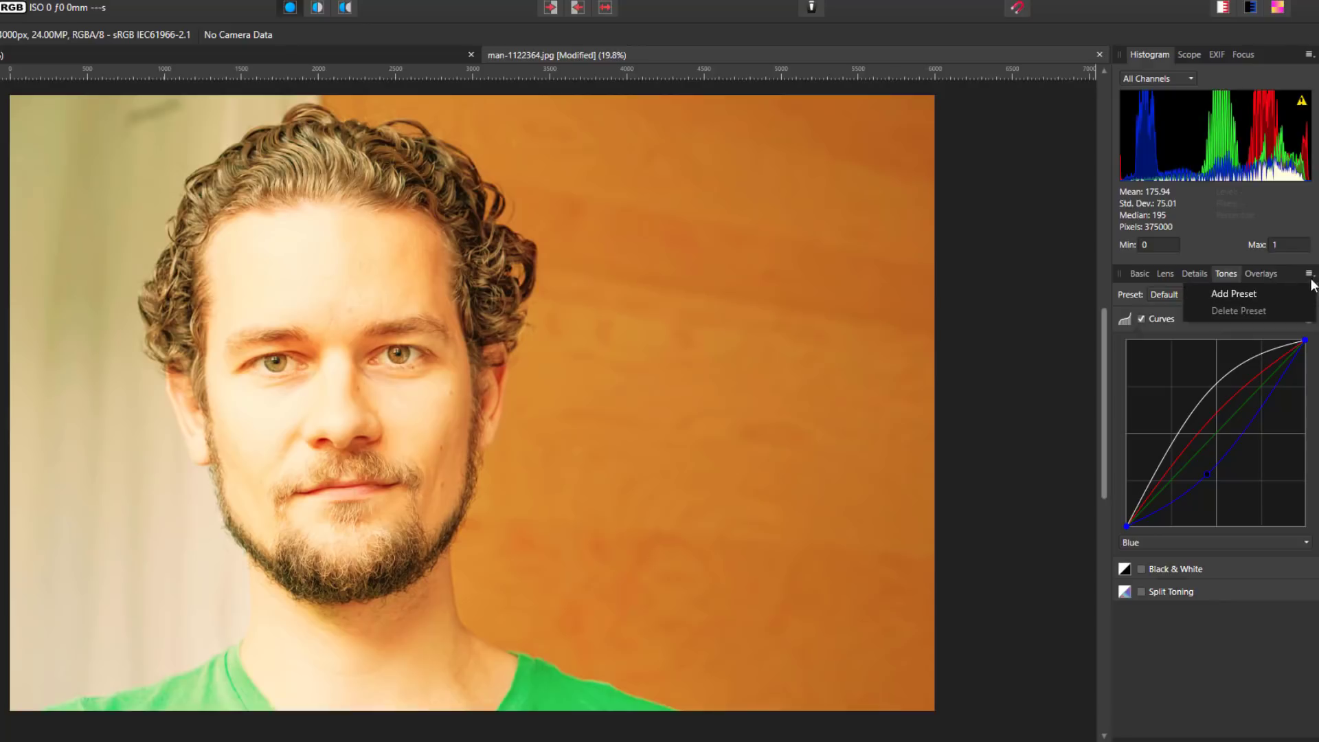
pyautogui.click(1236, 294)
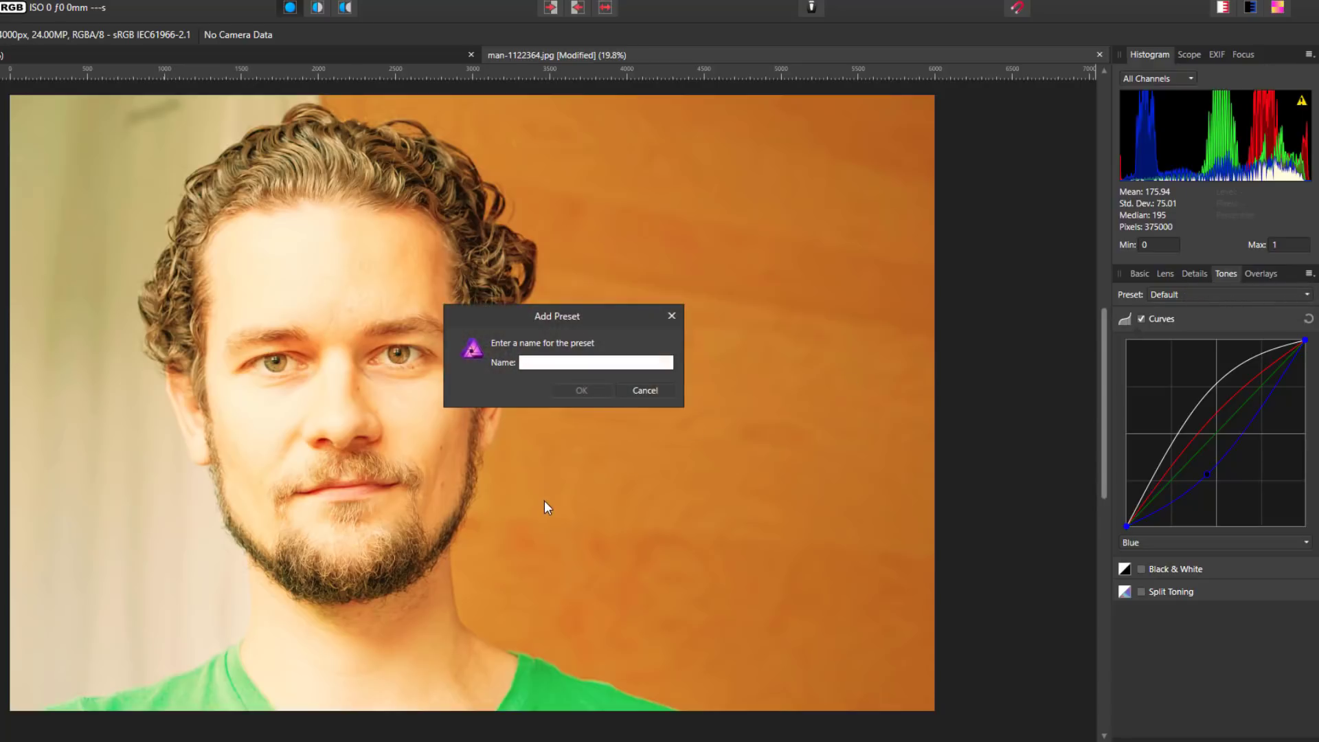
pyautogui.write('Golden Glow 2 - Carl')
pyautogui.click(581, 390)
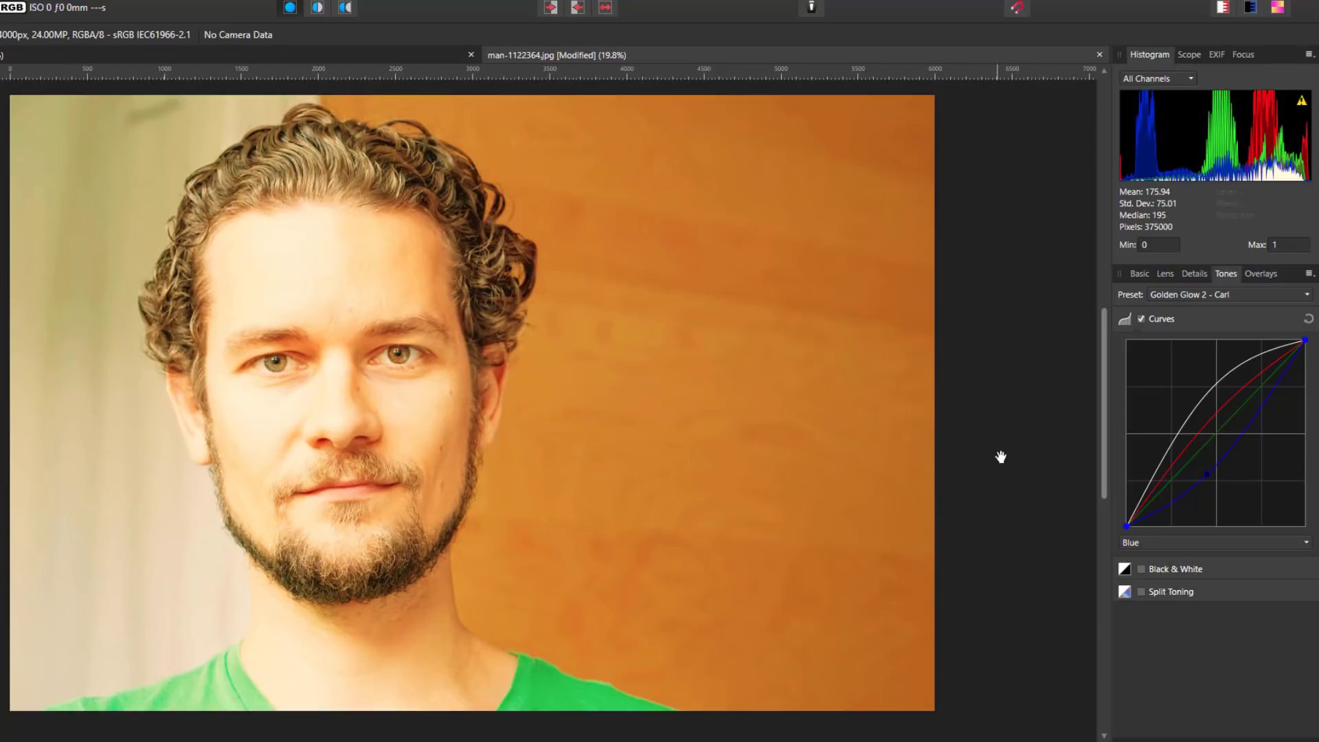
pyautogui.click(1311, 296)
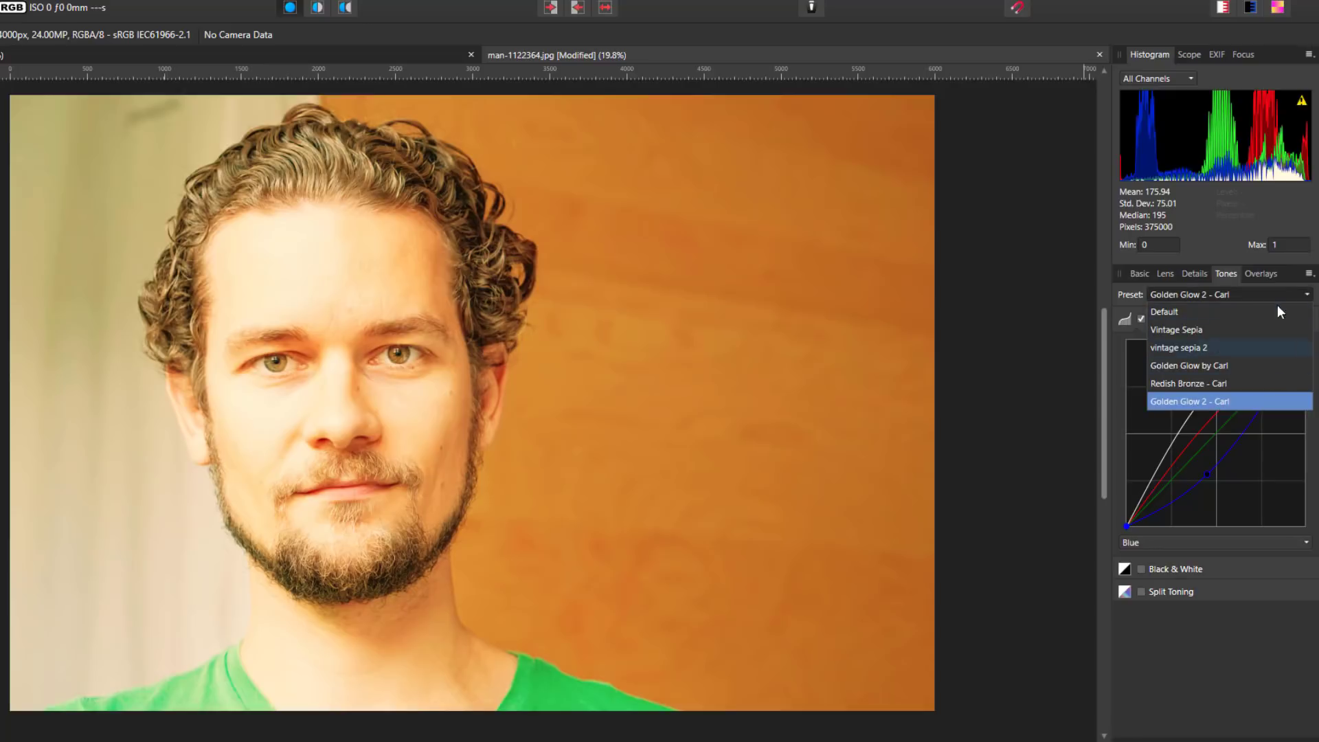
pyautogui.click(1308, 293)
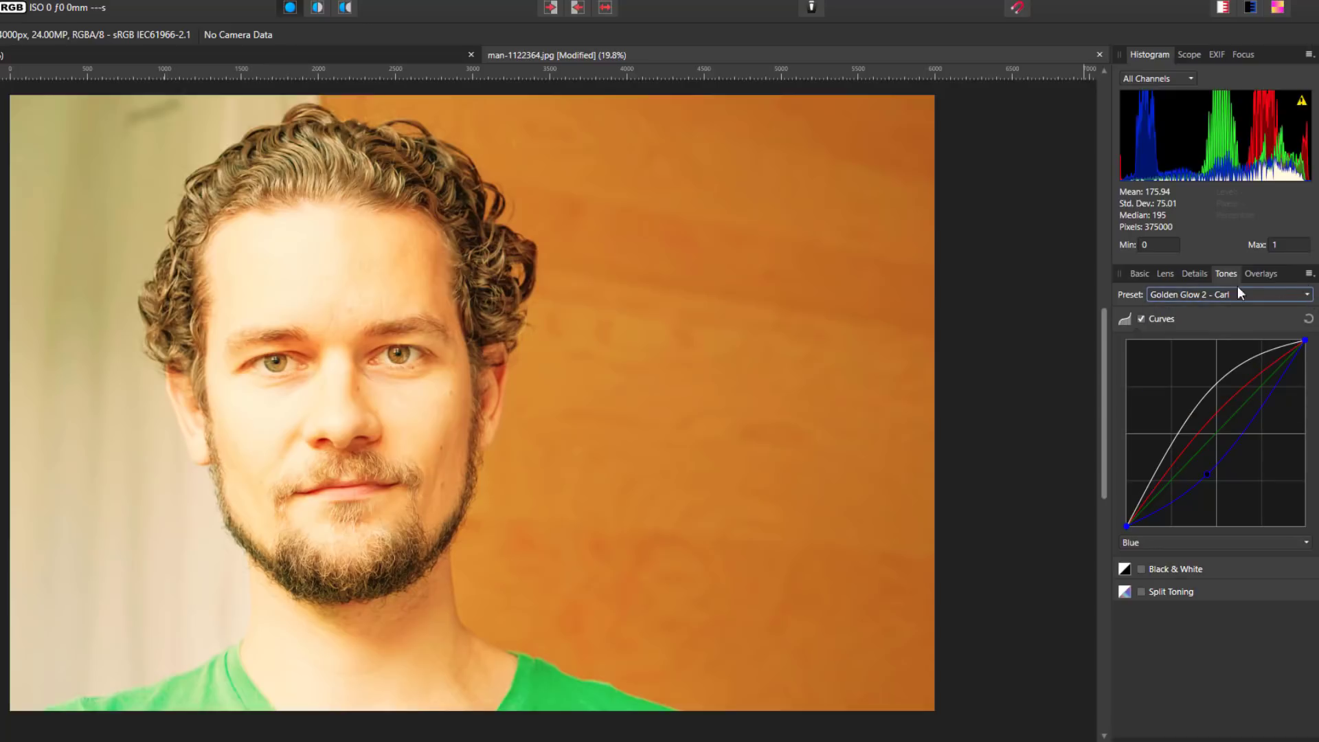
# In the Details settings, add noise at 15% intensity and enable Detail Refinement with Radius 7% and Amount 7%.
pyautogui.click(1195, 275)
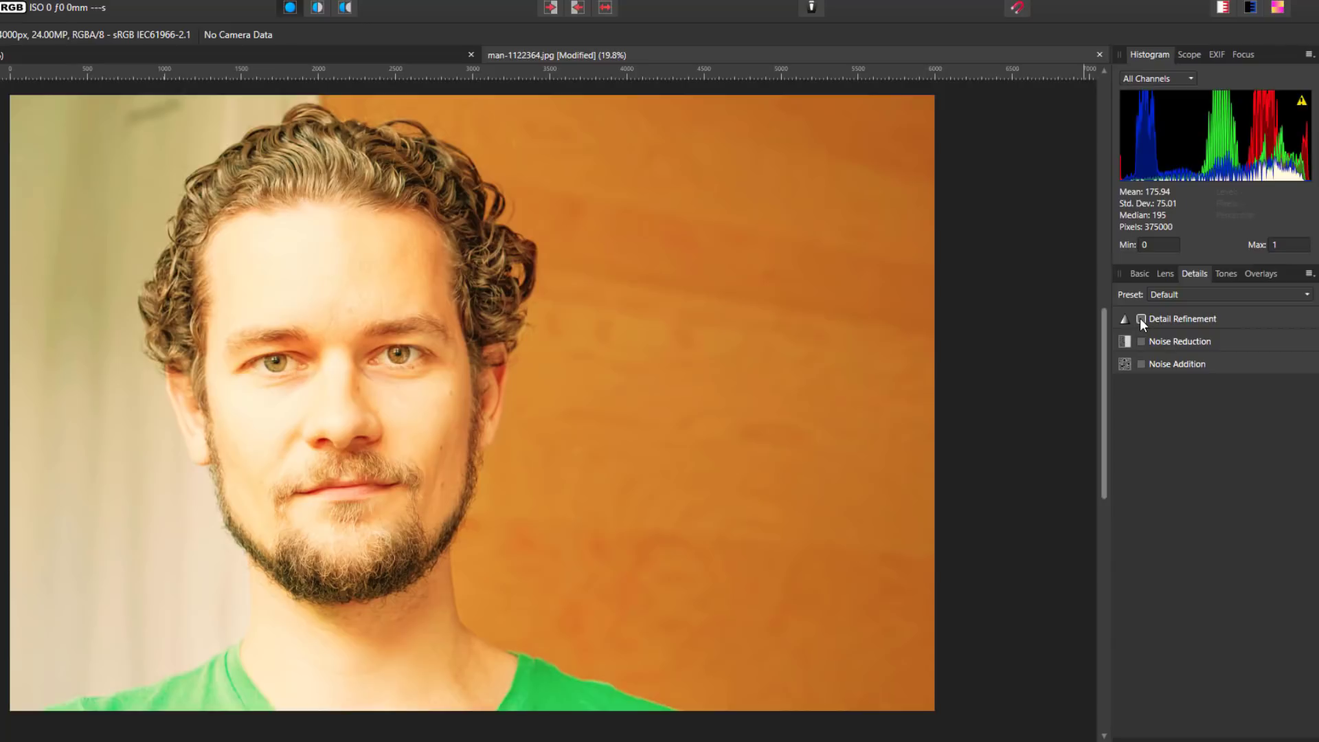
pyautogui.click(1141, 364)
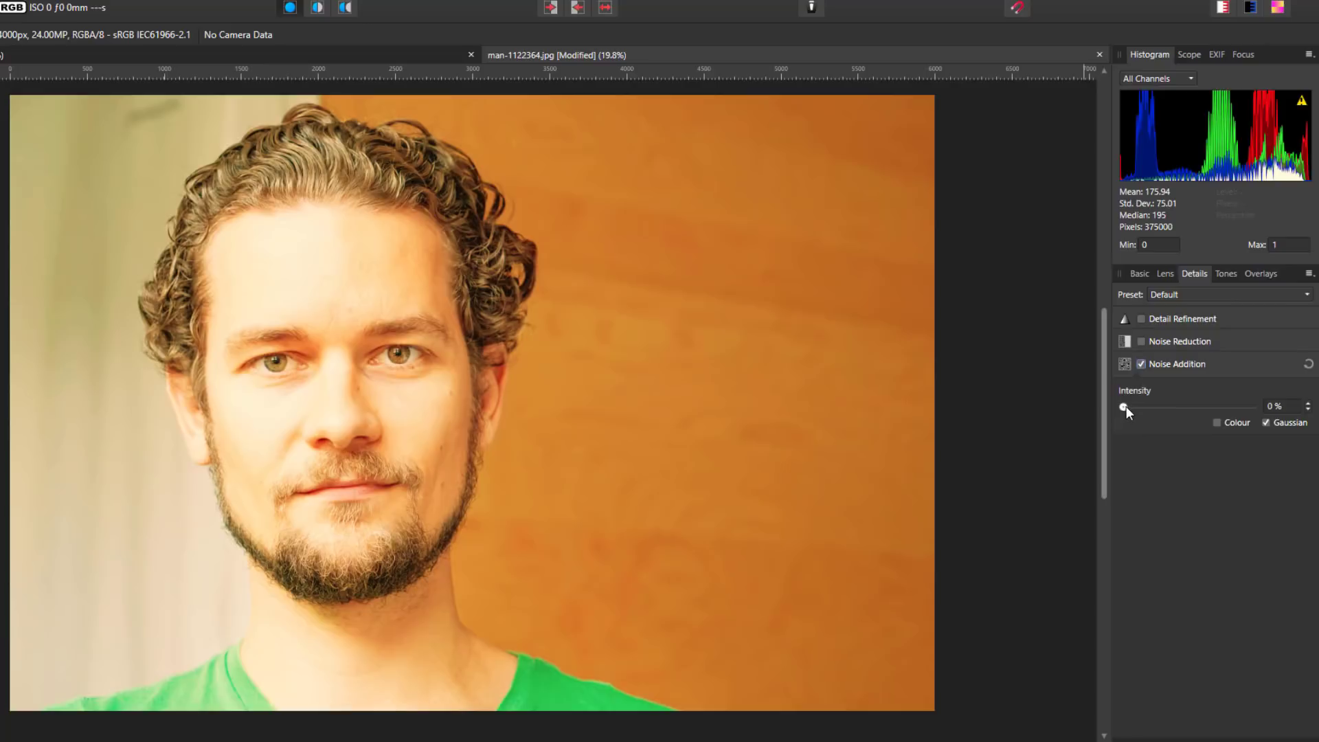
pyautogui.moveTo(1127, 407); pyautogui.dragTo(1142, 410)
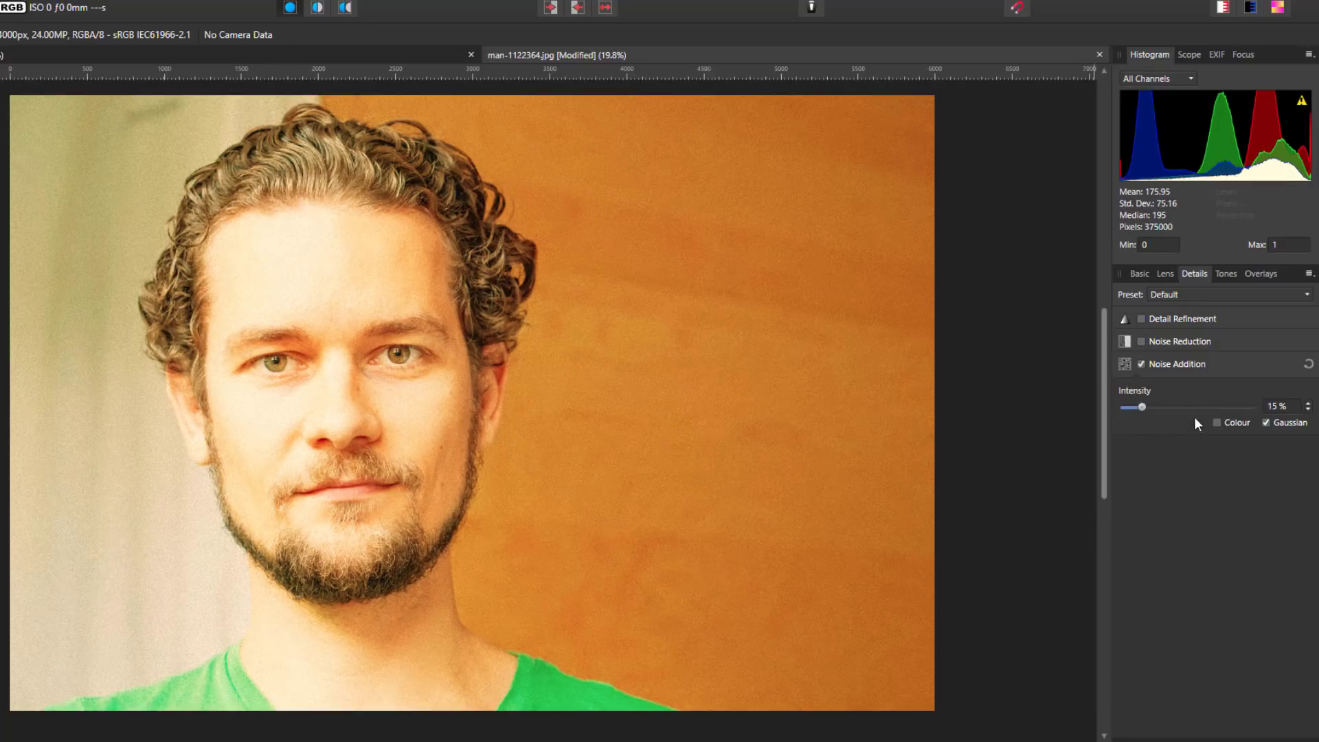
pyautogui.click(1141, 319)
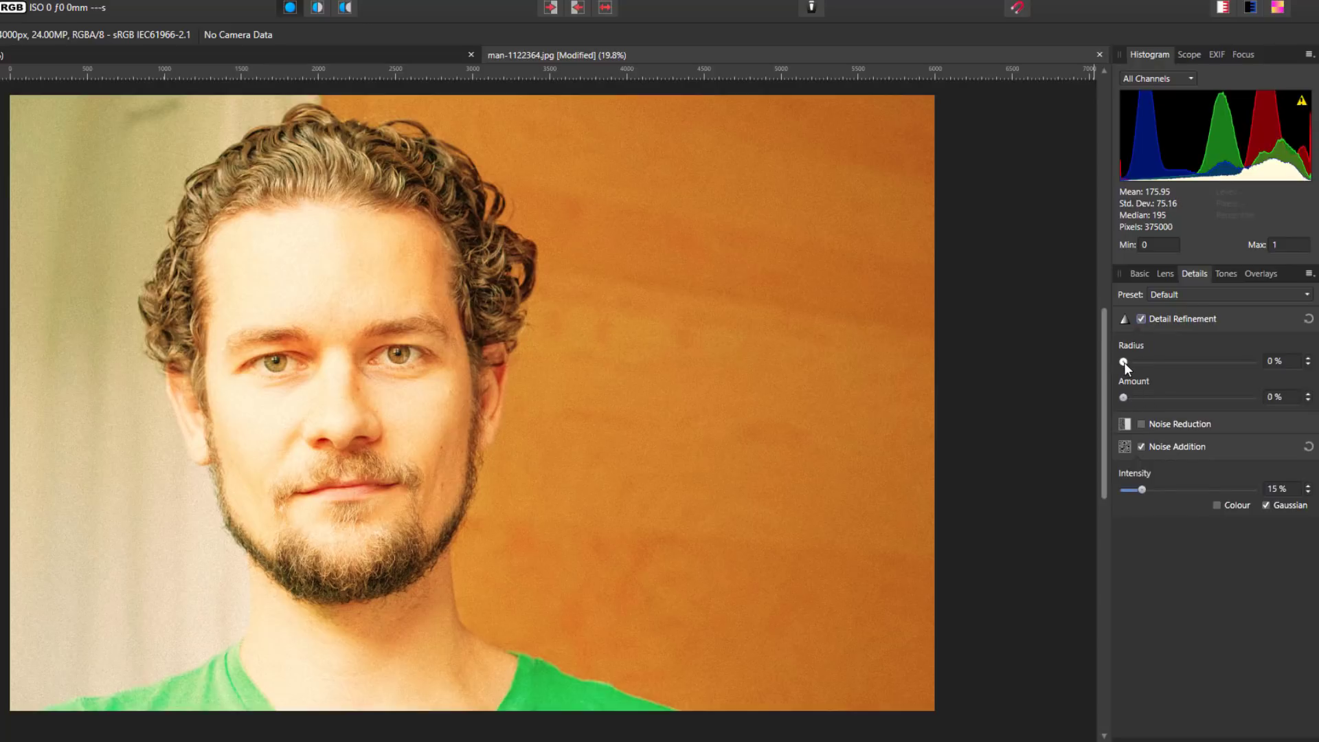
pyautogui.moveTo(1124, 361); pyautogui.dragTo(1130, 397)
# Save the current Details settings as a preset named Golden Glow 2 - Carl.
pyautogui.click(1309, 274)
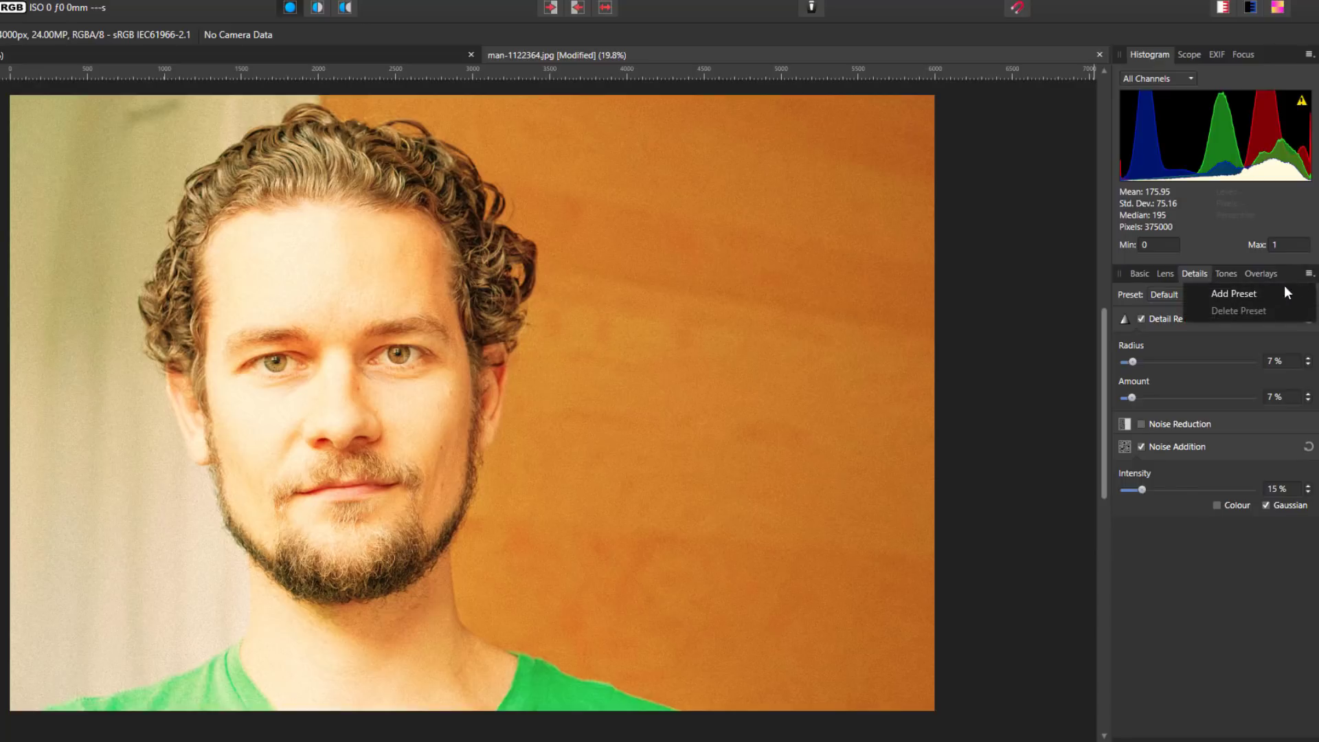
pyautogui.click(1239, 297)
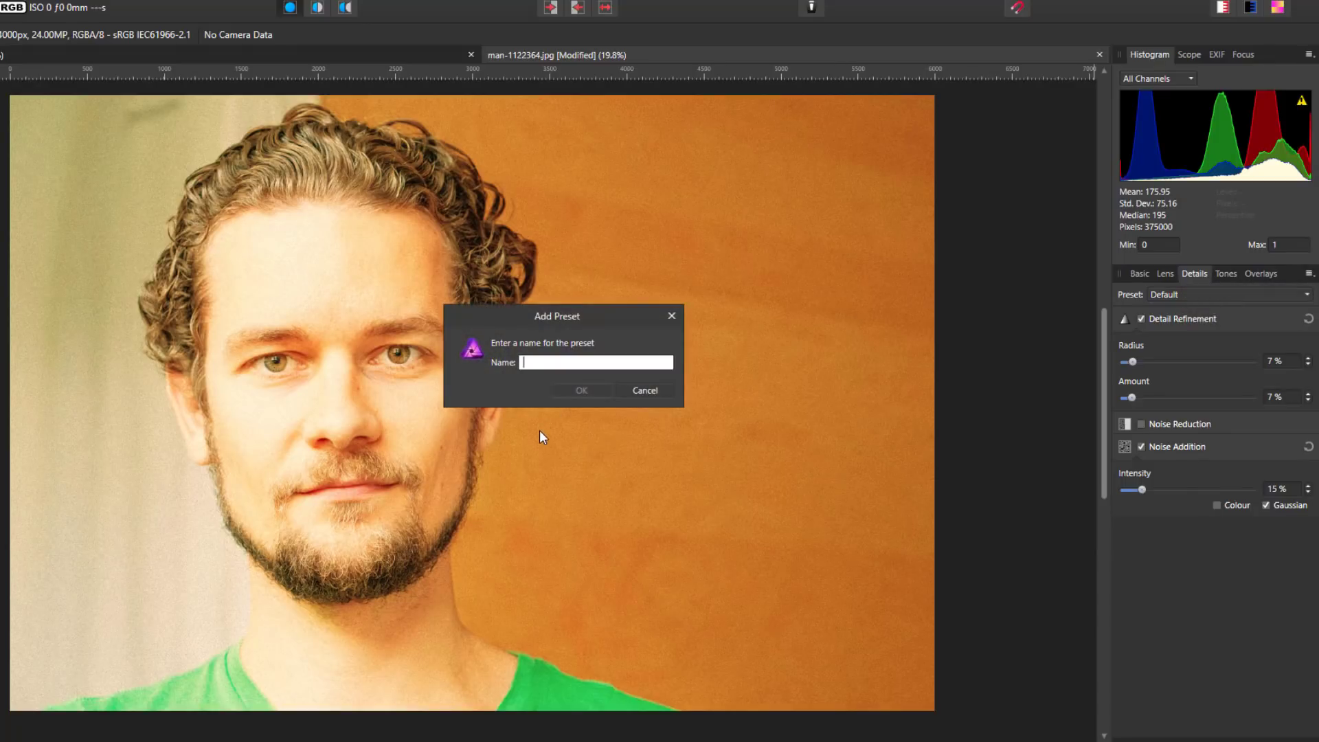
pyautogui.write('Golden Glow 2 - Carl')
pyautogui.click(574, 395)
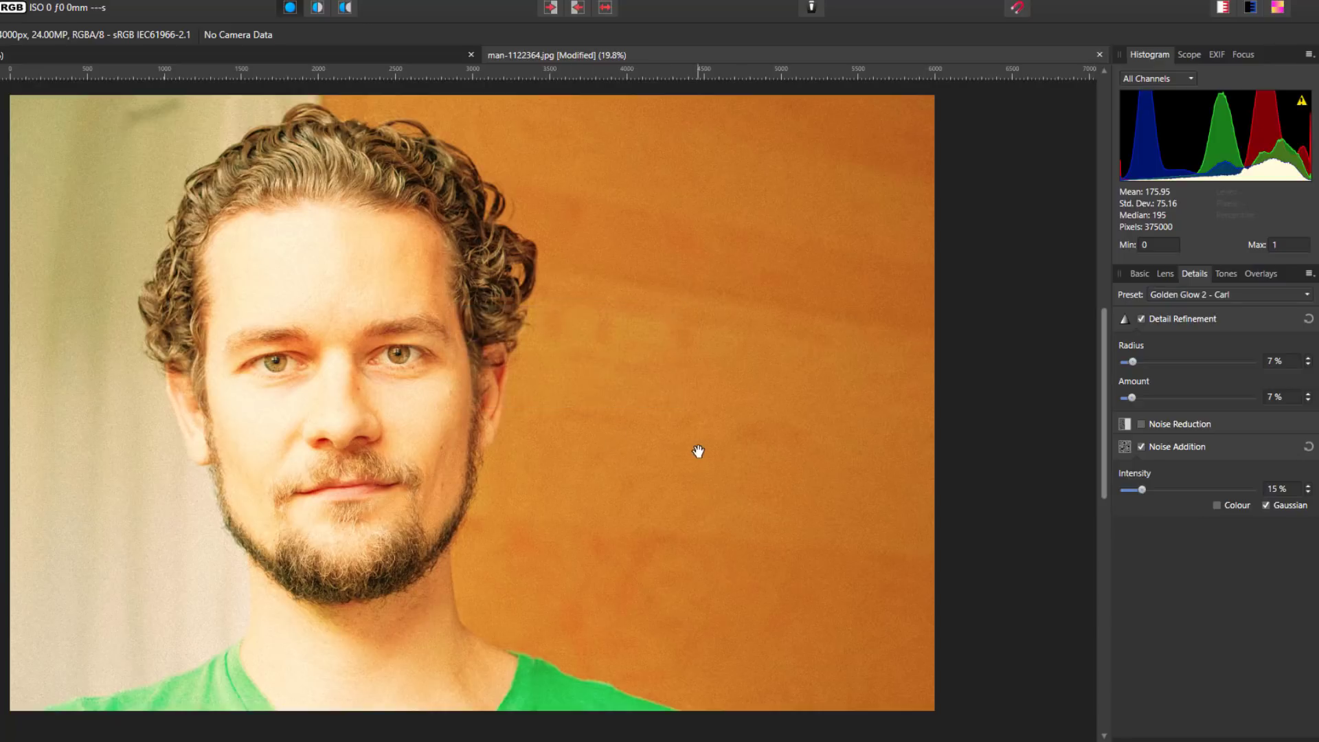
# Enable Chromatic Aberration Reduction in the Lens settings and save them as a preset named Golden Glow 2 - Carl.
pyautogui.click(1165, 275)
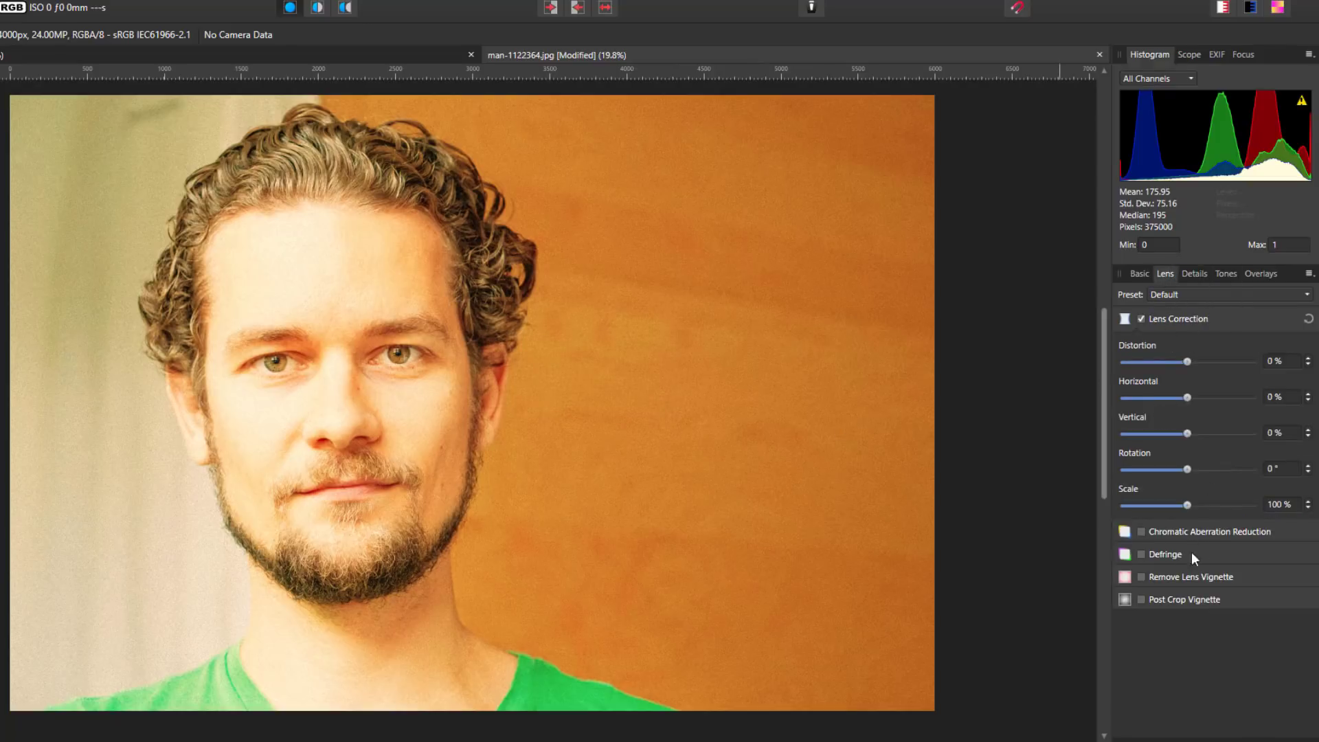
pyautogui.click(1143, 531)
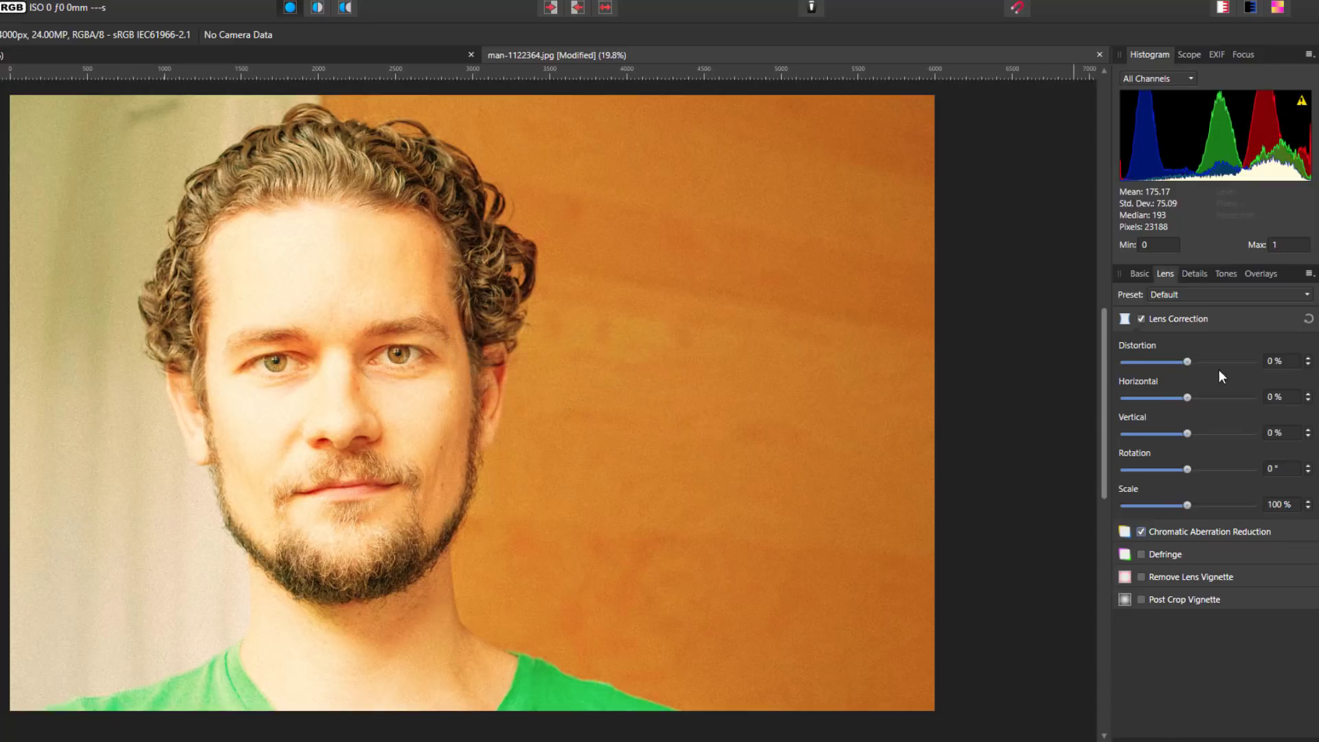
pyautogui.click(1309, 275)
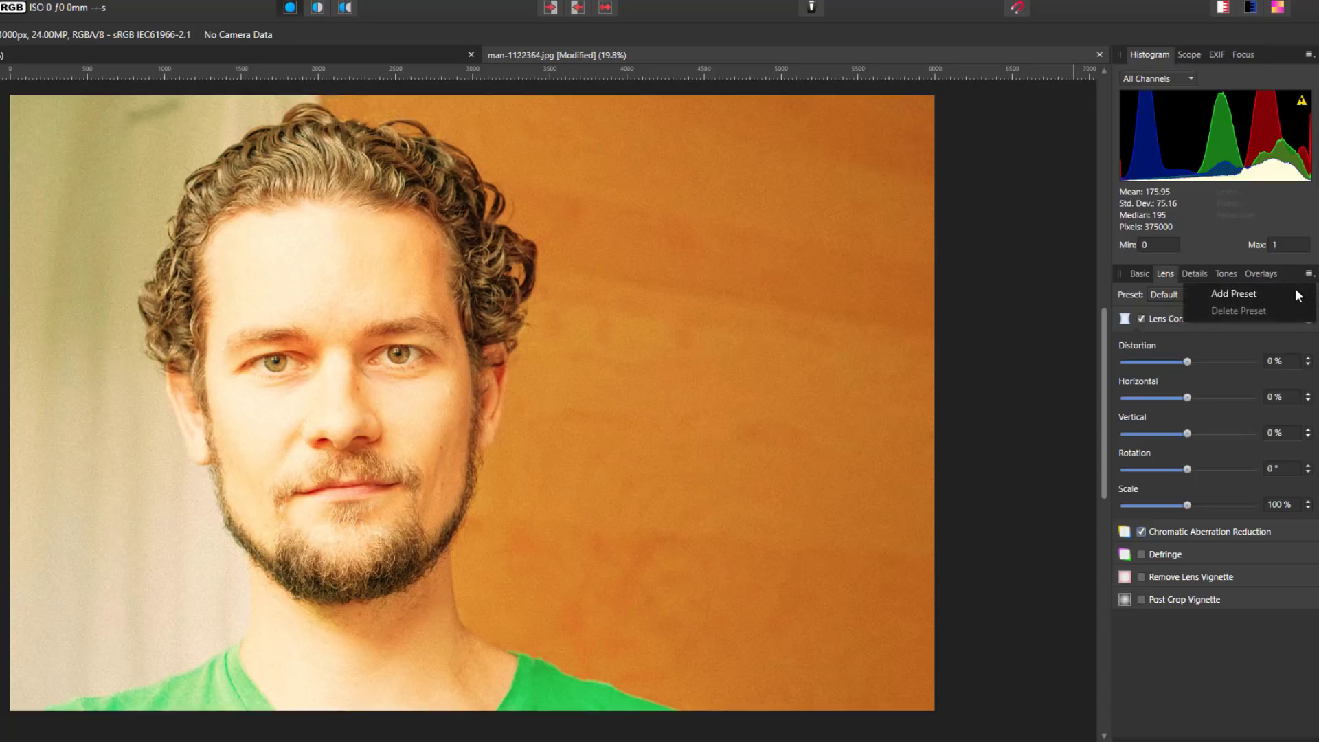
pyautogui.click(1233, 295)
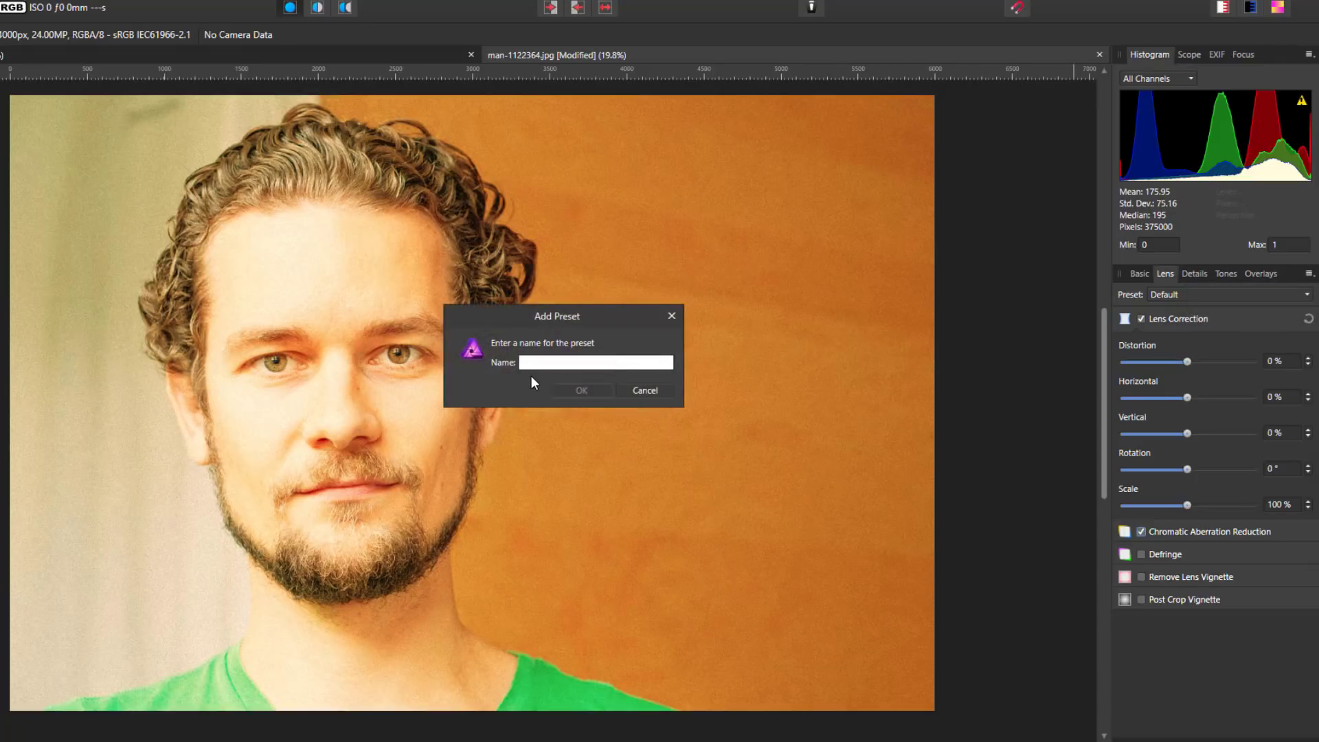
pyautogui.write('Golden Glow 2 - Carl')
pyautogui.click(581, 390)
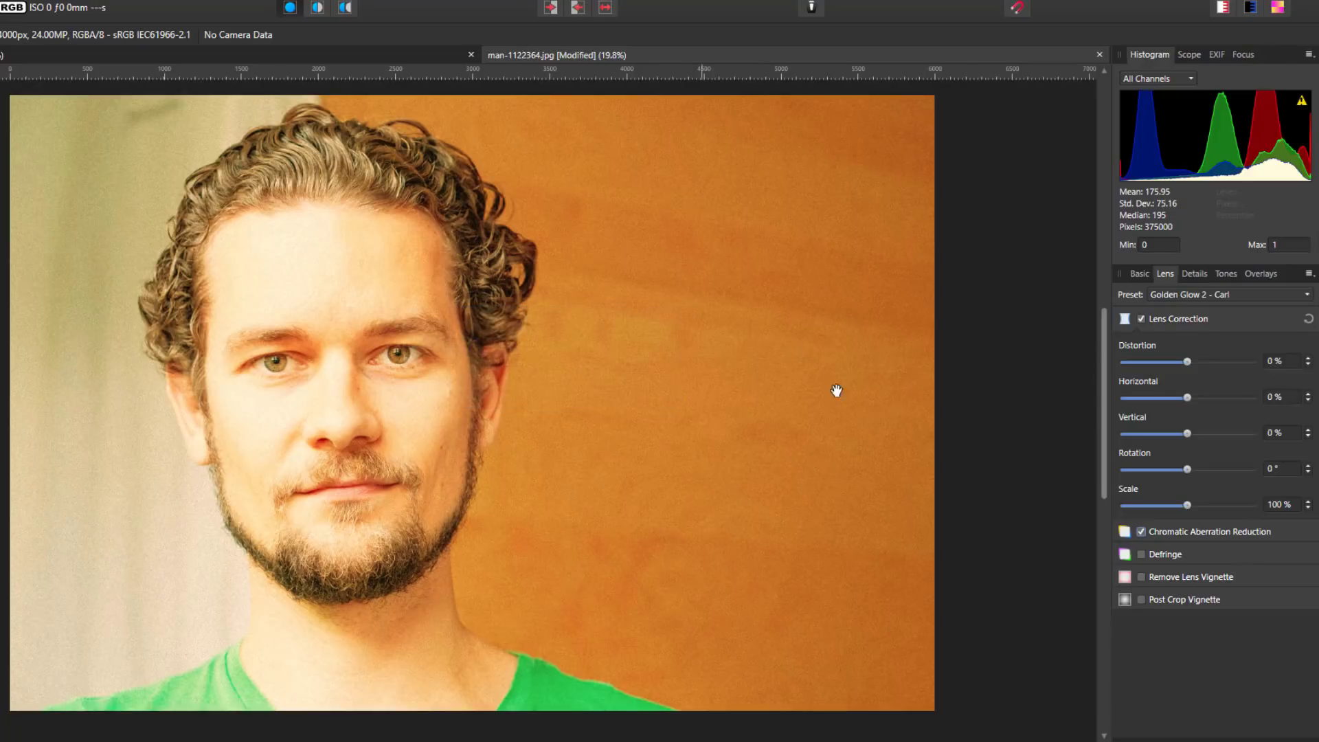
# In the Basic settings, set Exposure to -0.818, Blackpoint to 3% and Brightness to 7%.
pyautogui.click(1140, 275)
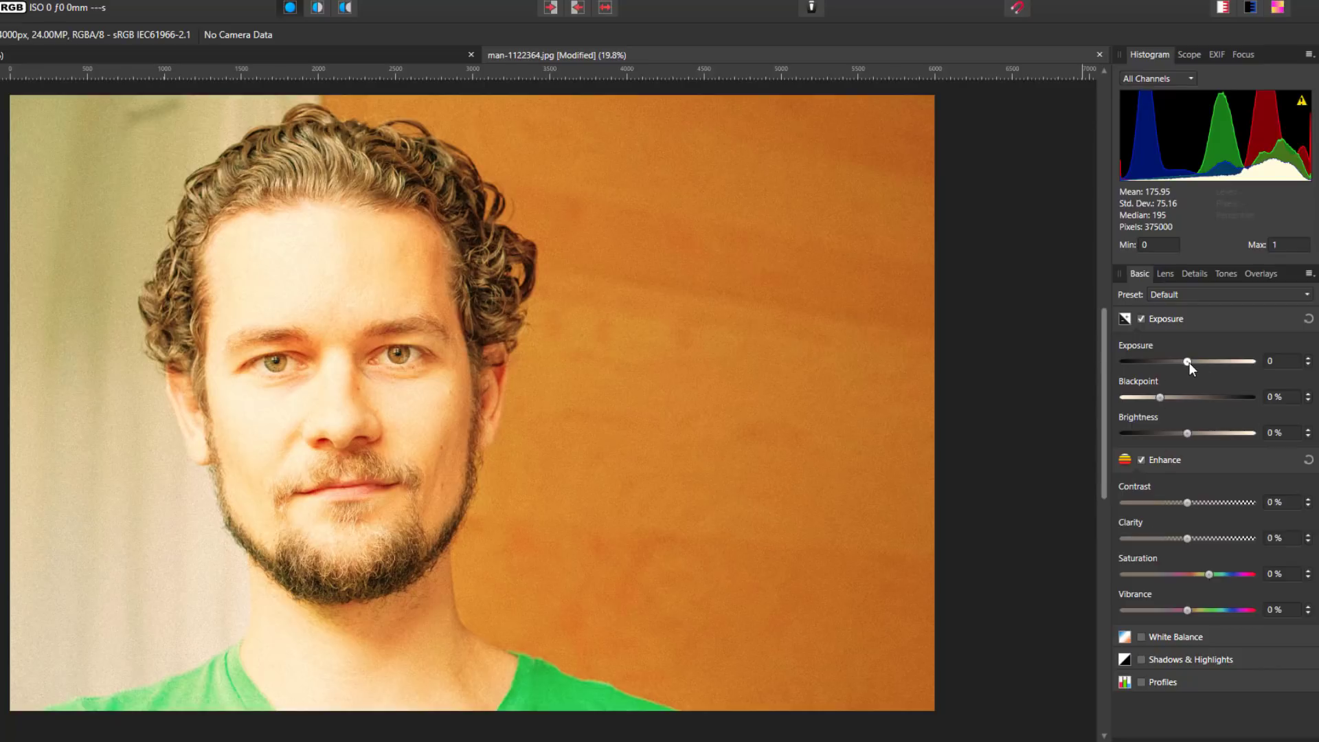
pyautogui.moveTo(1188, 361); pyautogui.dragTo(1177, 365)
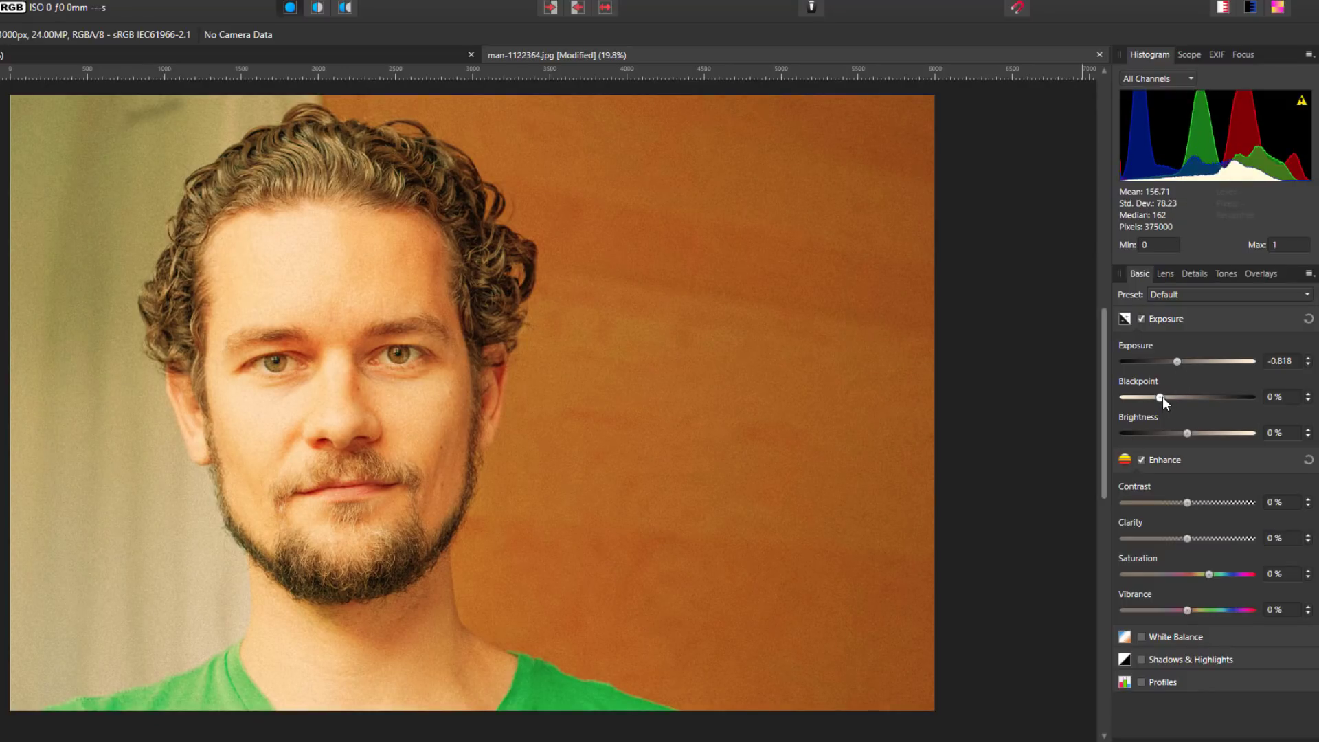
pyautogui.moveTo(1162, 397); pyautogui.dragTo(1169, 400)
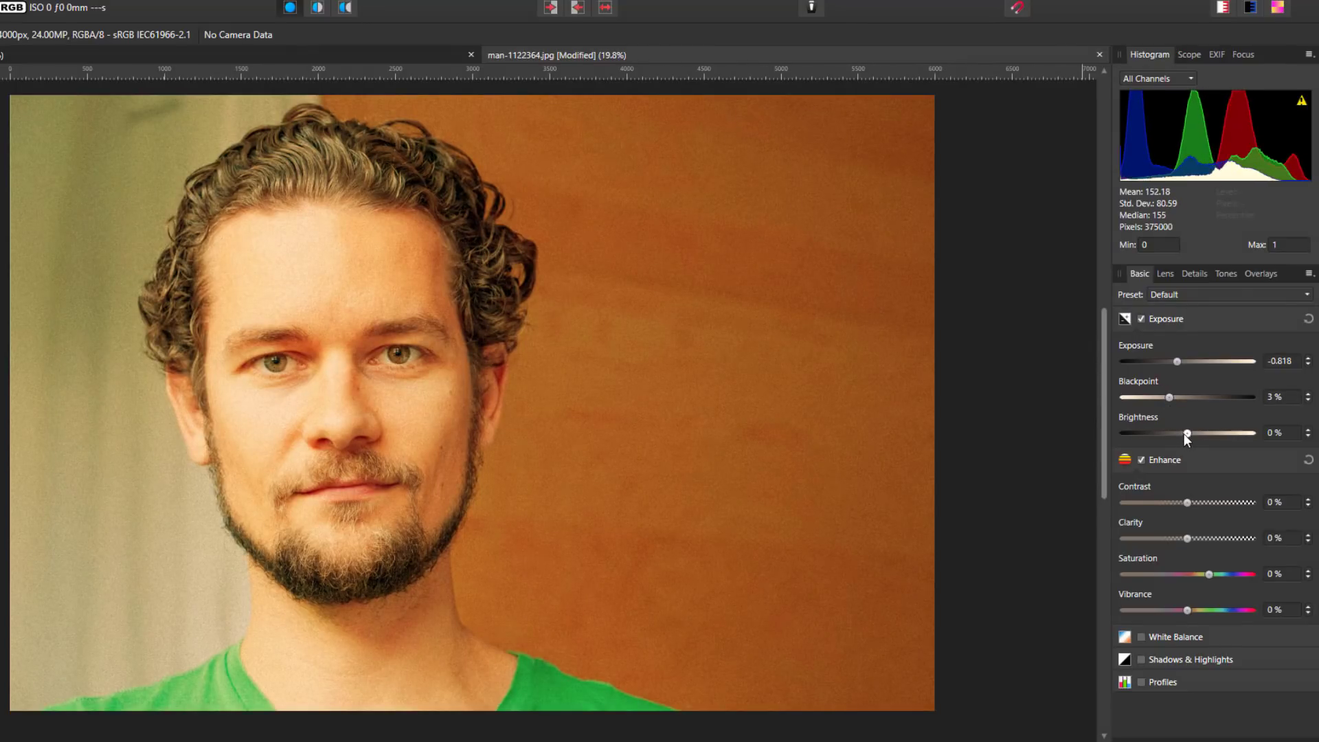
pyautogui.moveTo(1188, 433); pyautogui.dragTo(1207, 433)
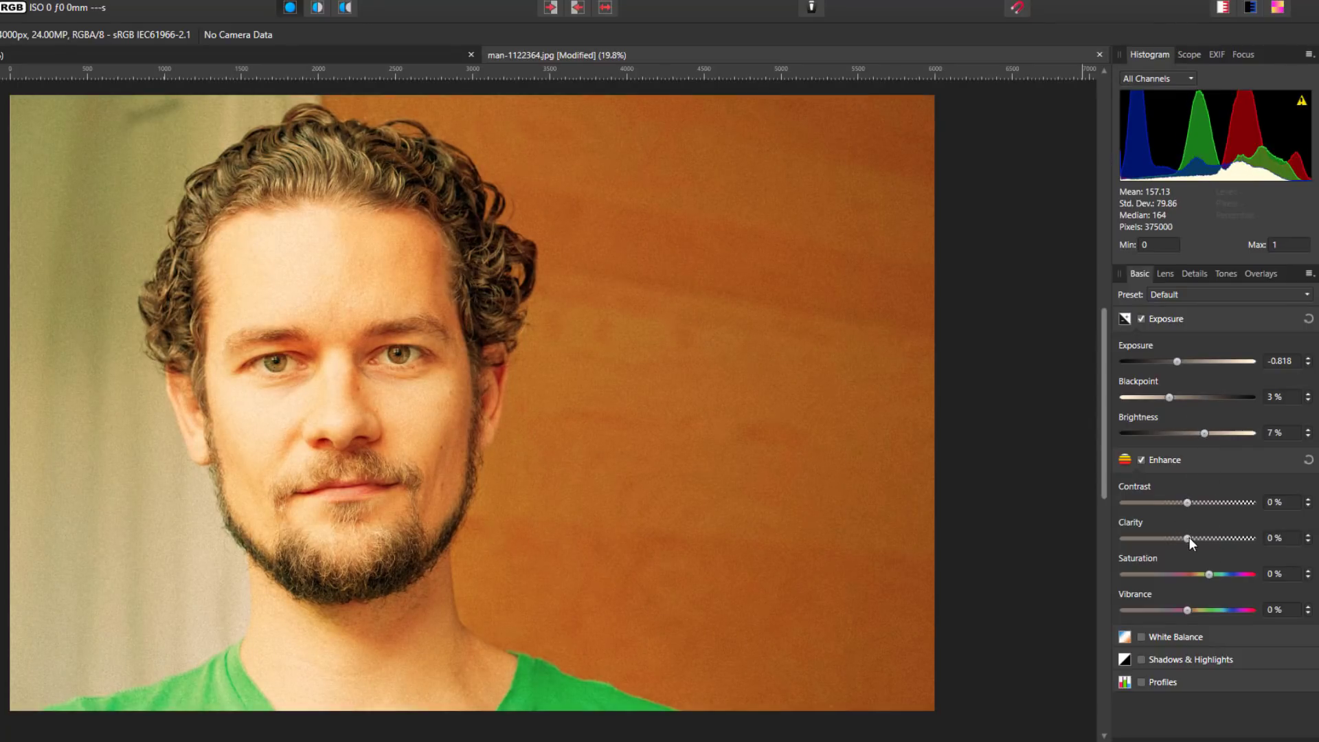
# Set Contrast to 14%, Clarity to 18% and Vibrance to 39%, and enable Shadows & Highlights with Shadows -25% and Highlights 35%.
pyautogui.moveTo(1192, 538); pyautogui.dragTo(1205, 510)
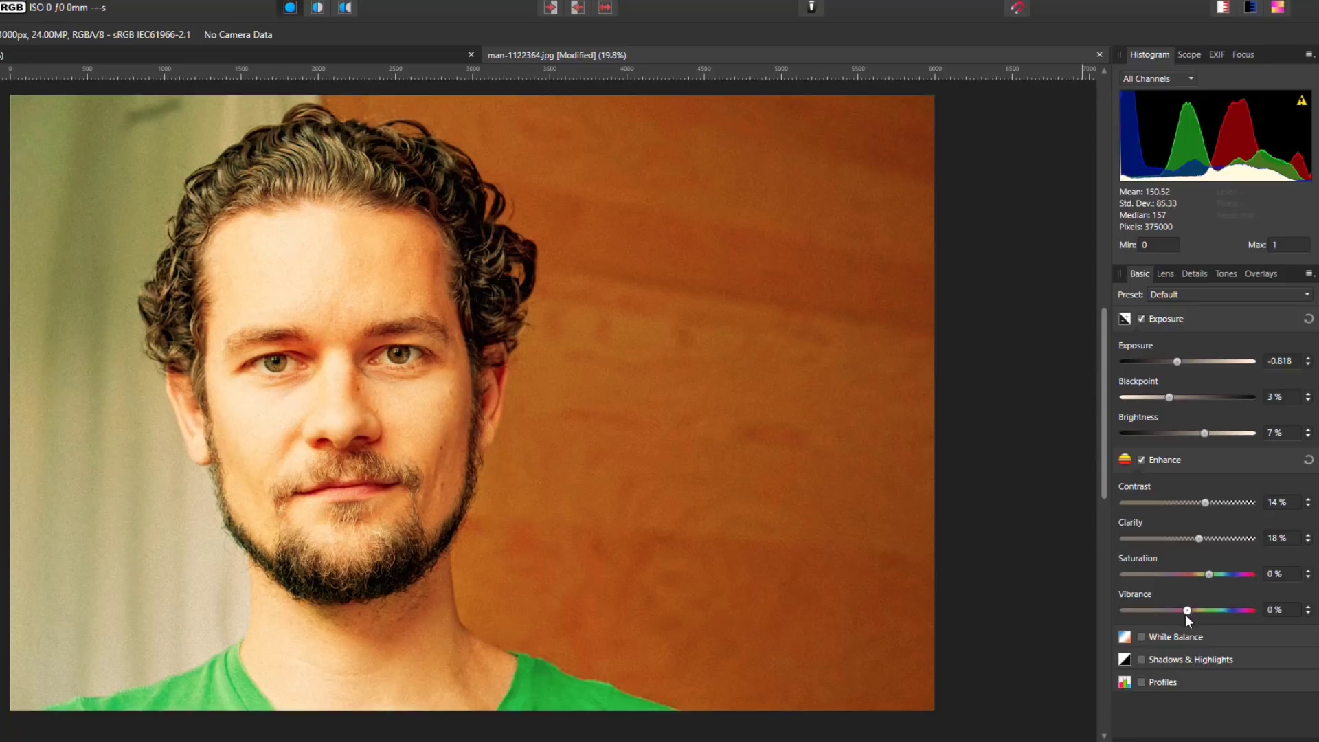
pyautogui.moveTo(1188, 610); pyautogui.dragTo(1234, 610)
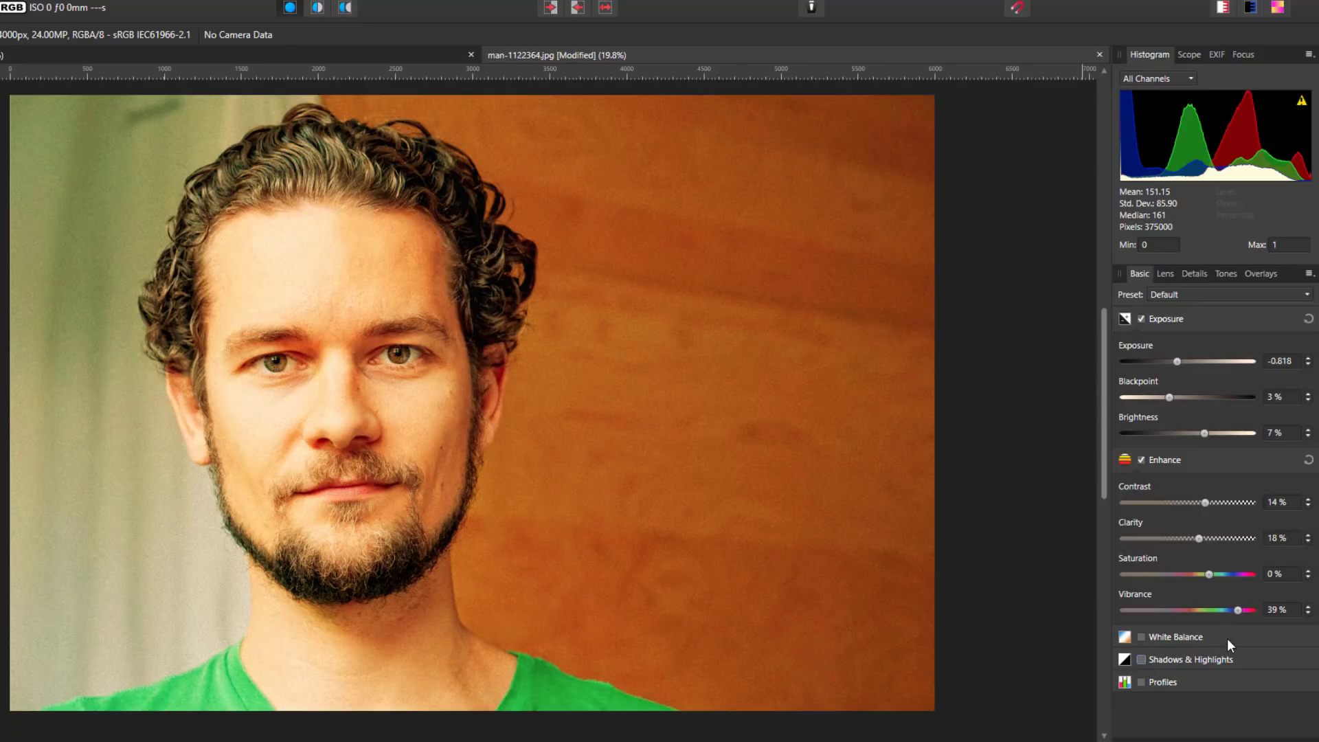
pyautogui.click(1182, 659)
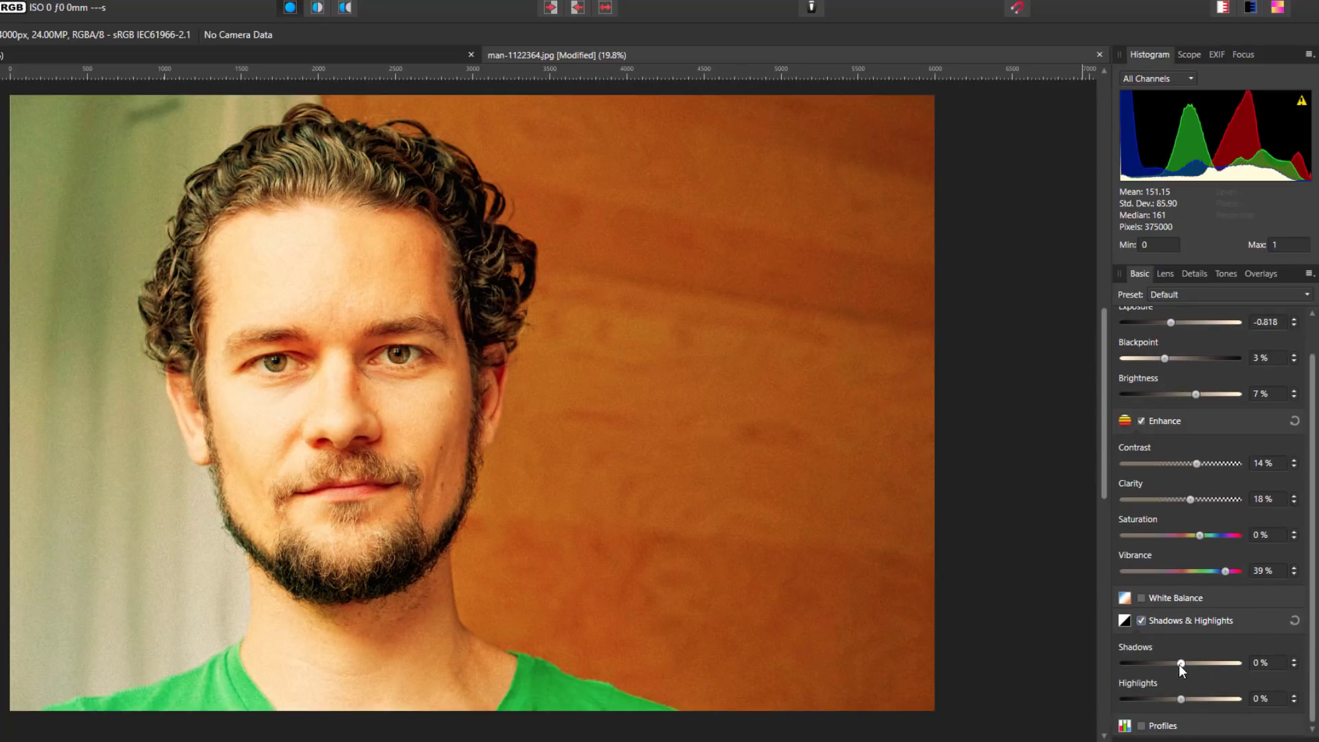
pyautogui.moveTo(1181, 664); pyautogui.dragTo(1201, 696)
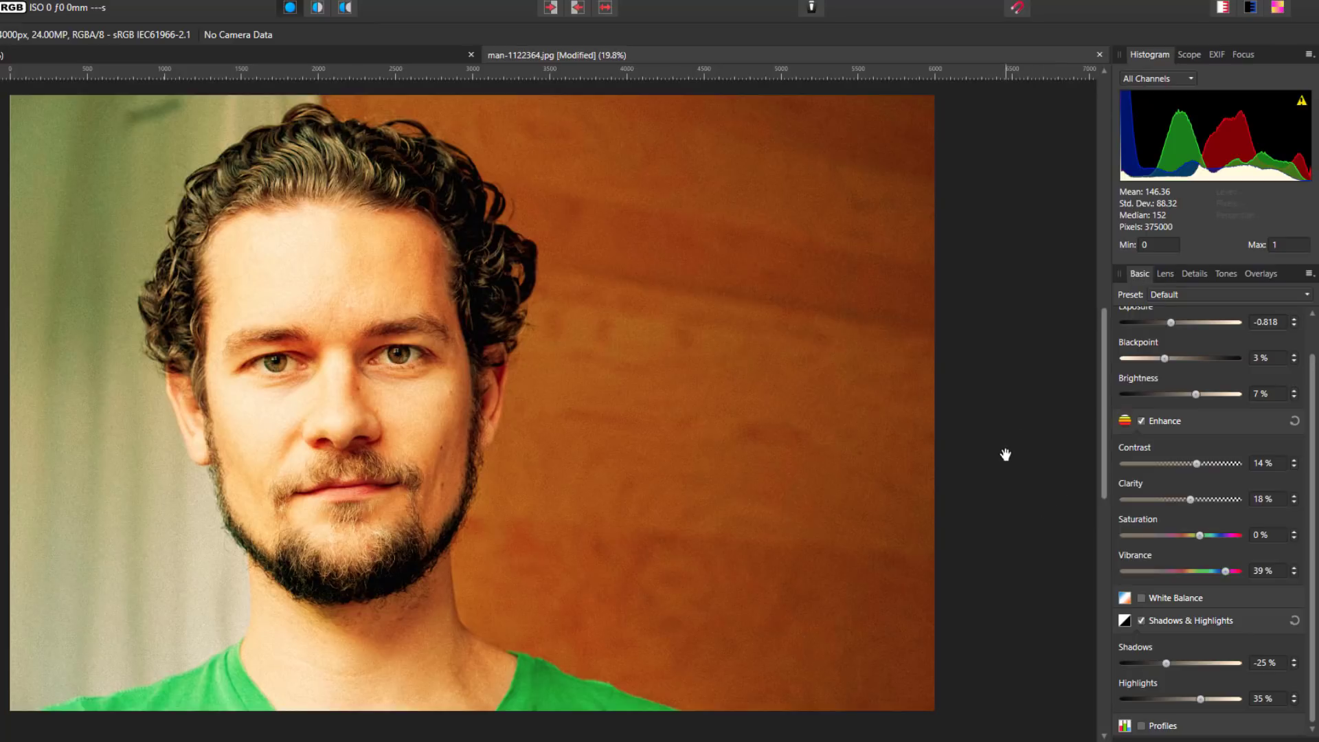
# Save the current Basic settings as a preset named Golden Glow 2 - Carl.
pyautogui.click(1310, 275)
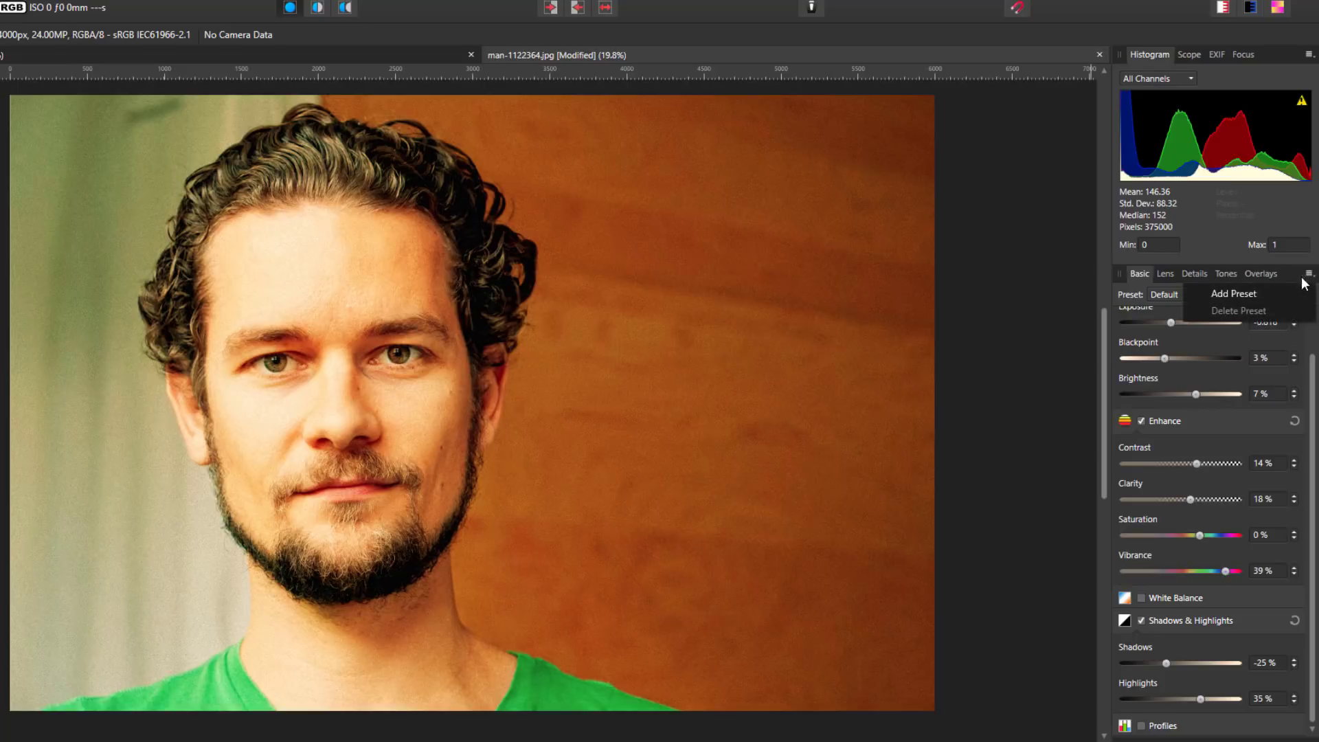
pyautogui.click(1231, 294)
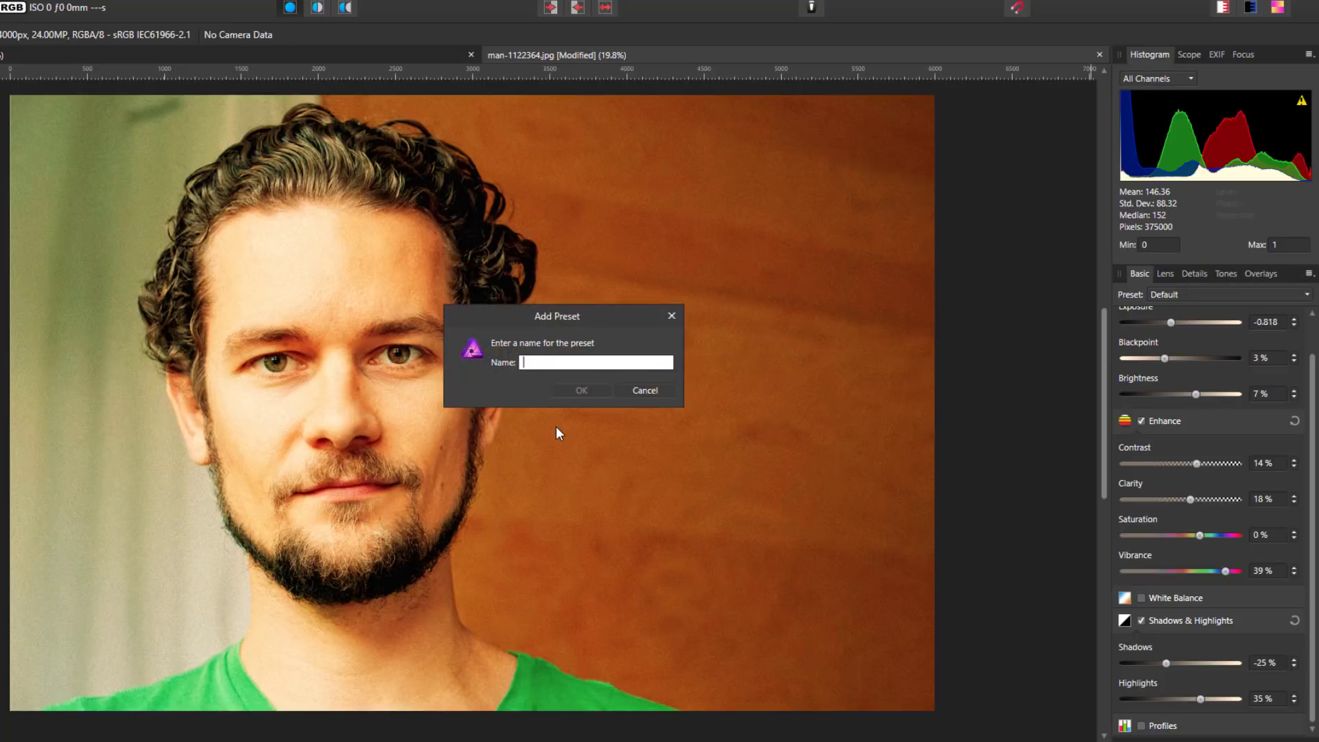
pyautogui.write('Golden Glow 2 - Carl')
pyautogui.click(579, 392)
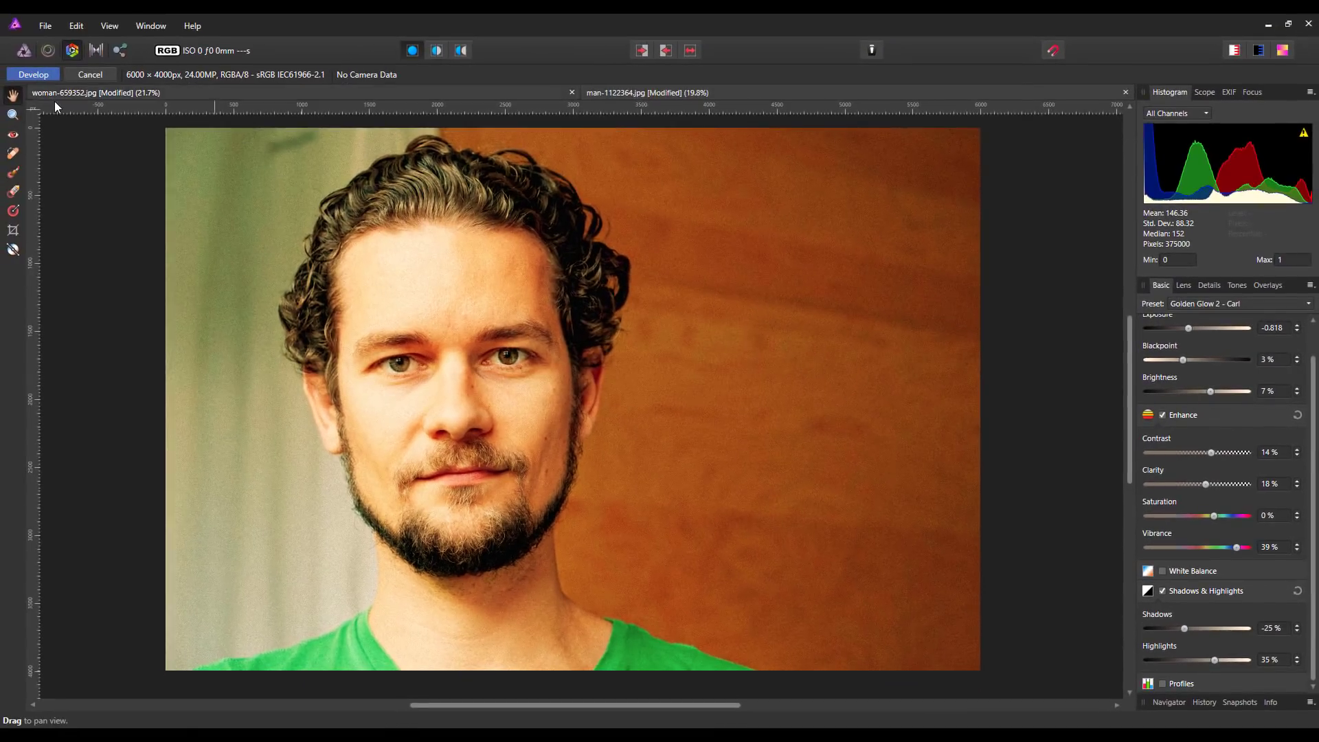
# Develop the man's portrait with the current settings, and undo the development to return to the original photo.
pyautogui.click(32, 74)
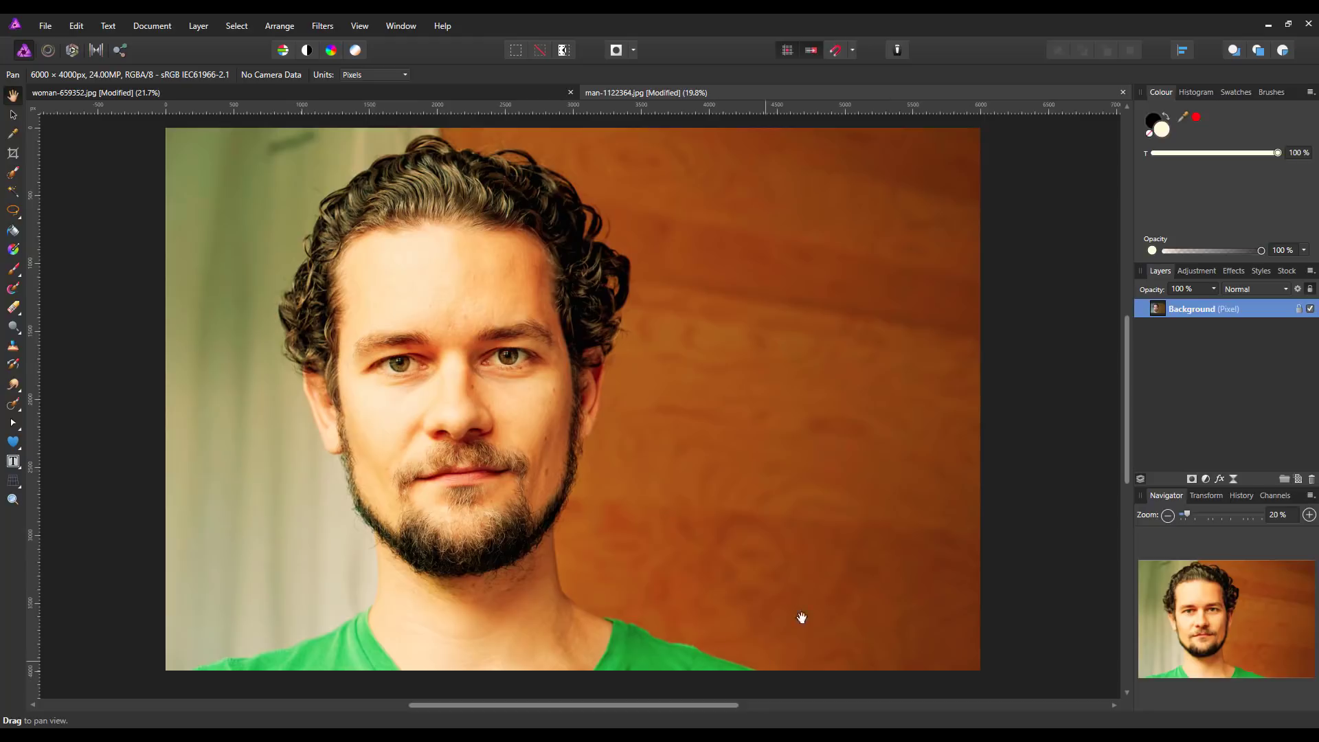
pyautogui.hotkey('ctrl', 'z')
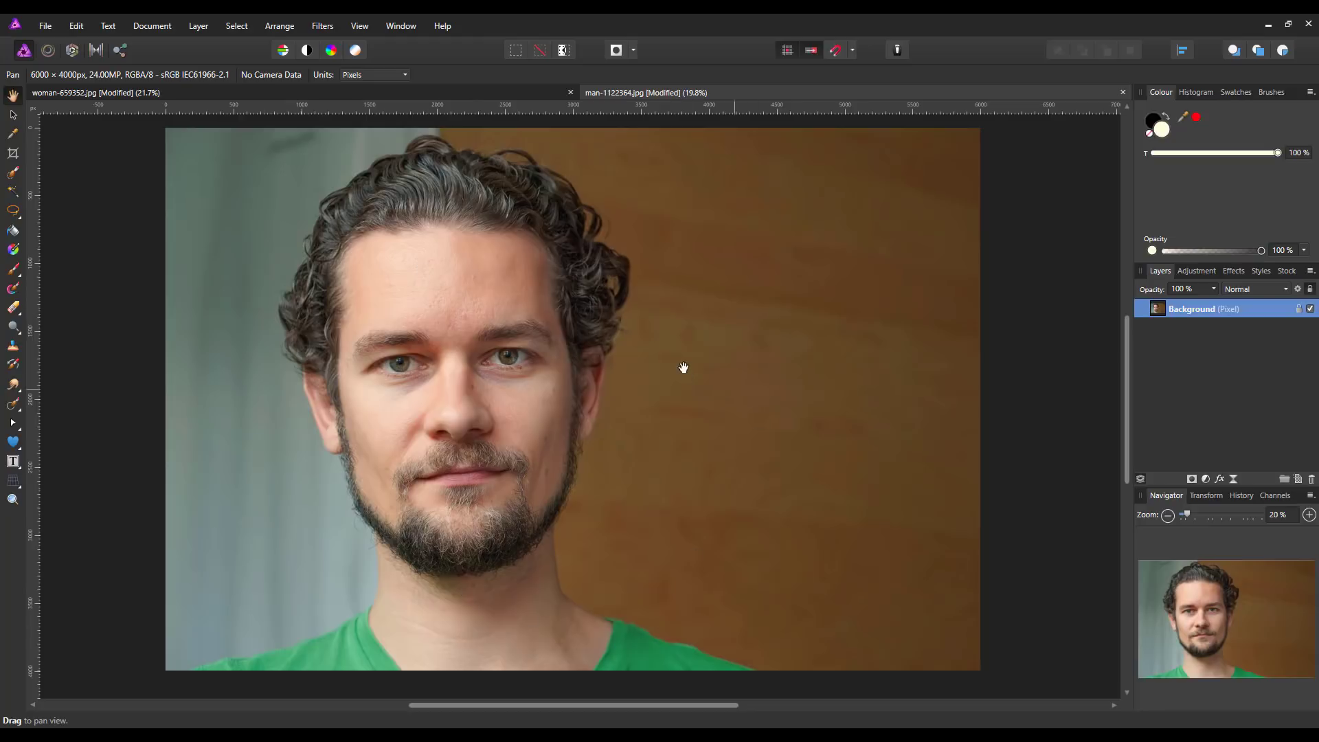
# Switch to the woman-659352.jpg document and hide its Developa preset layer to show the original Background photo.
pyautogui.click(514, 95)
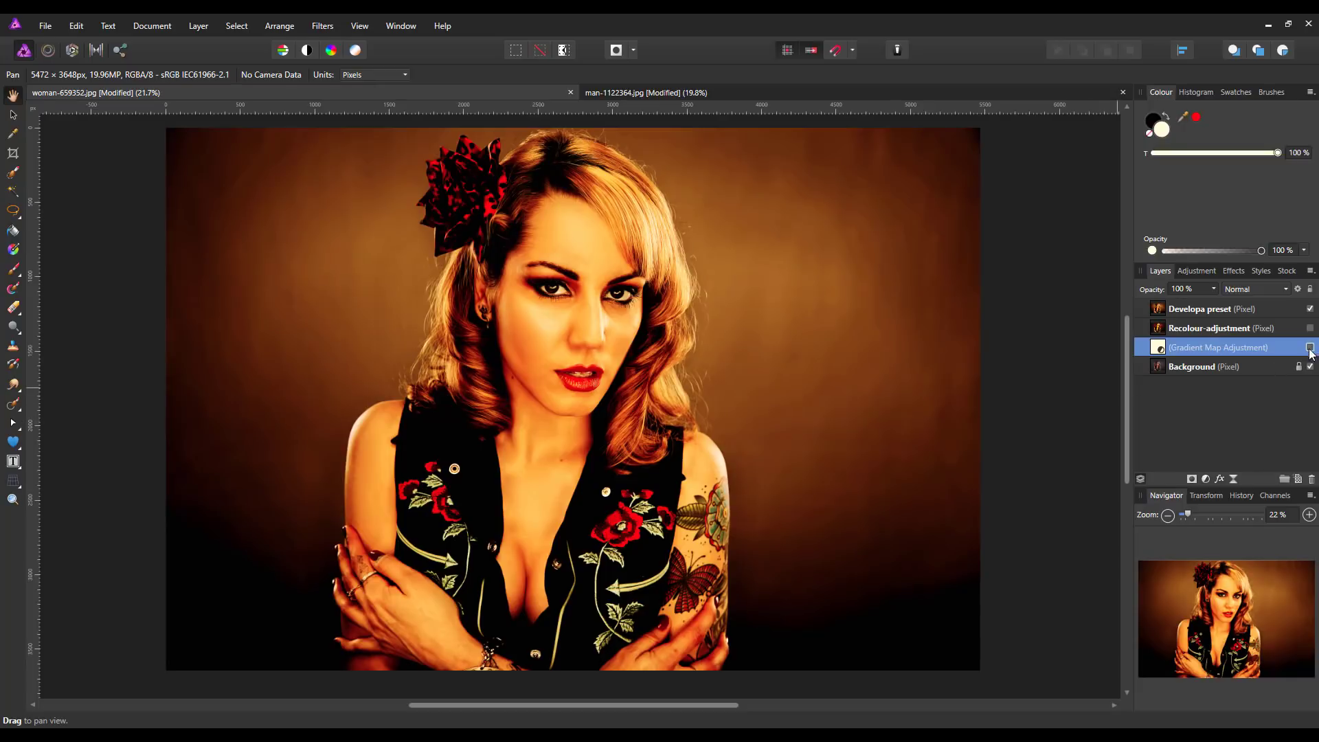
pyautogui.click(1310, 309)
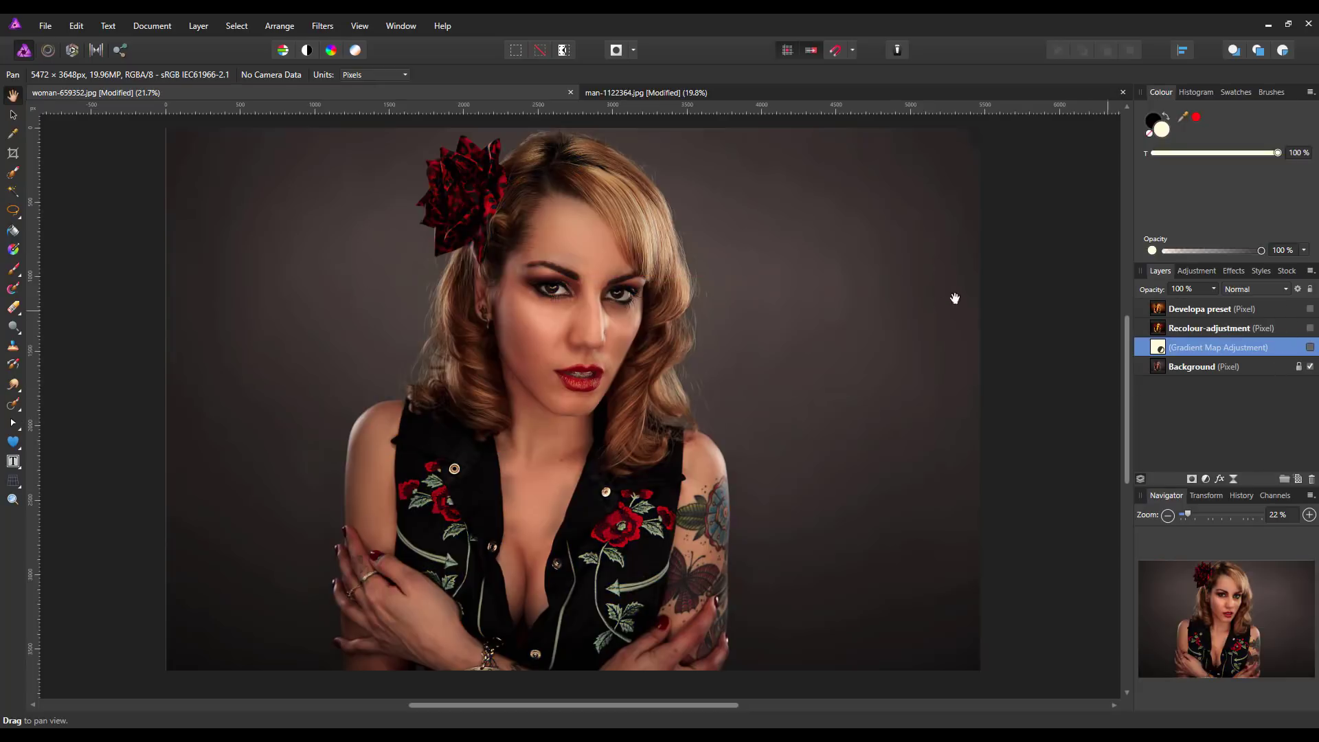
# Copy the Background layer of the woman's portrait and create a new document from the clipboard.
pyautogui.click(1242, 368)
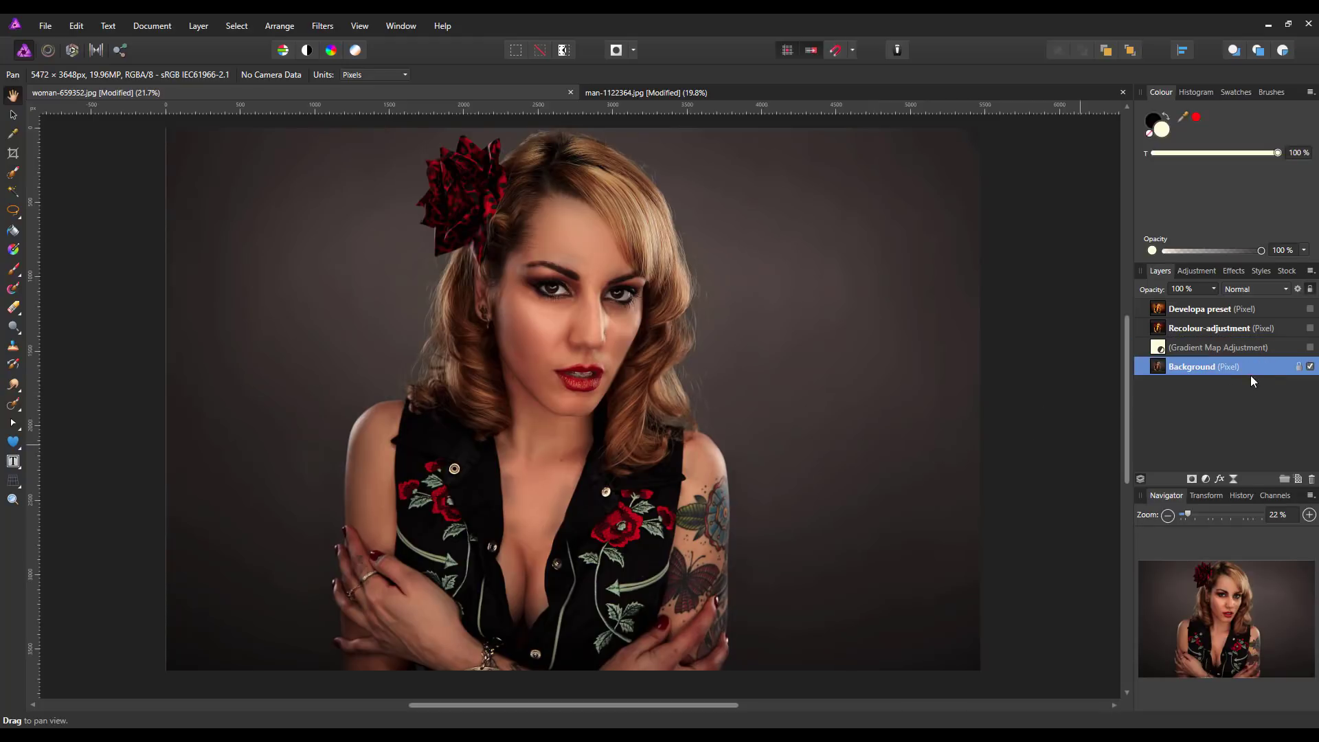
pyautogui.rightClick(1196, 368)
pyautogui.click(1158, 400)
pyautogui.click(76, 26)
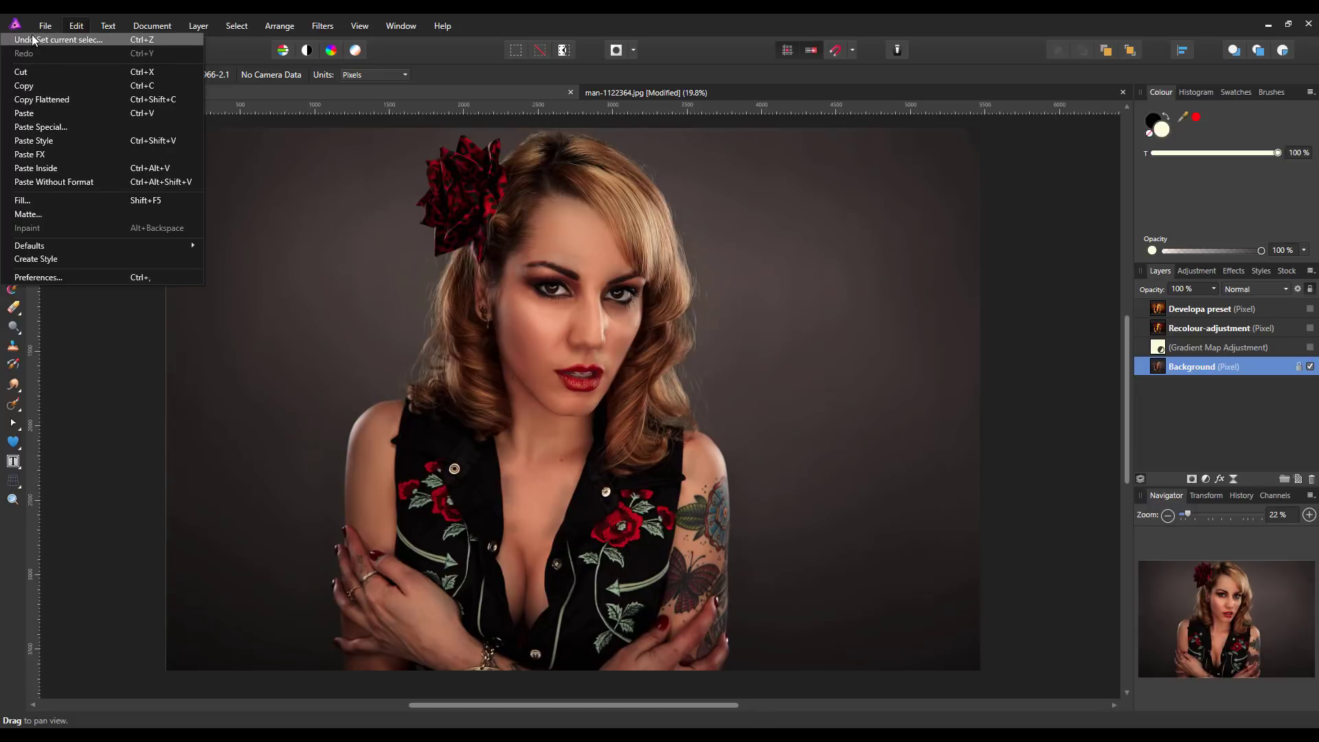
pyautogui.moveTo(44, 28)
pyautogui.click(43, 70)
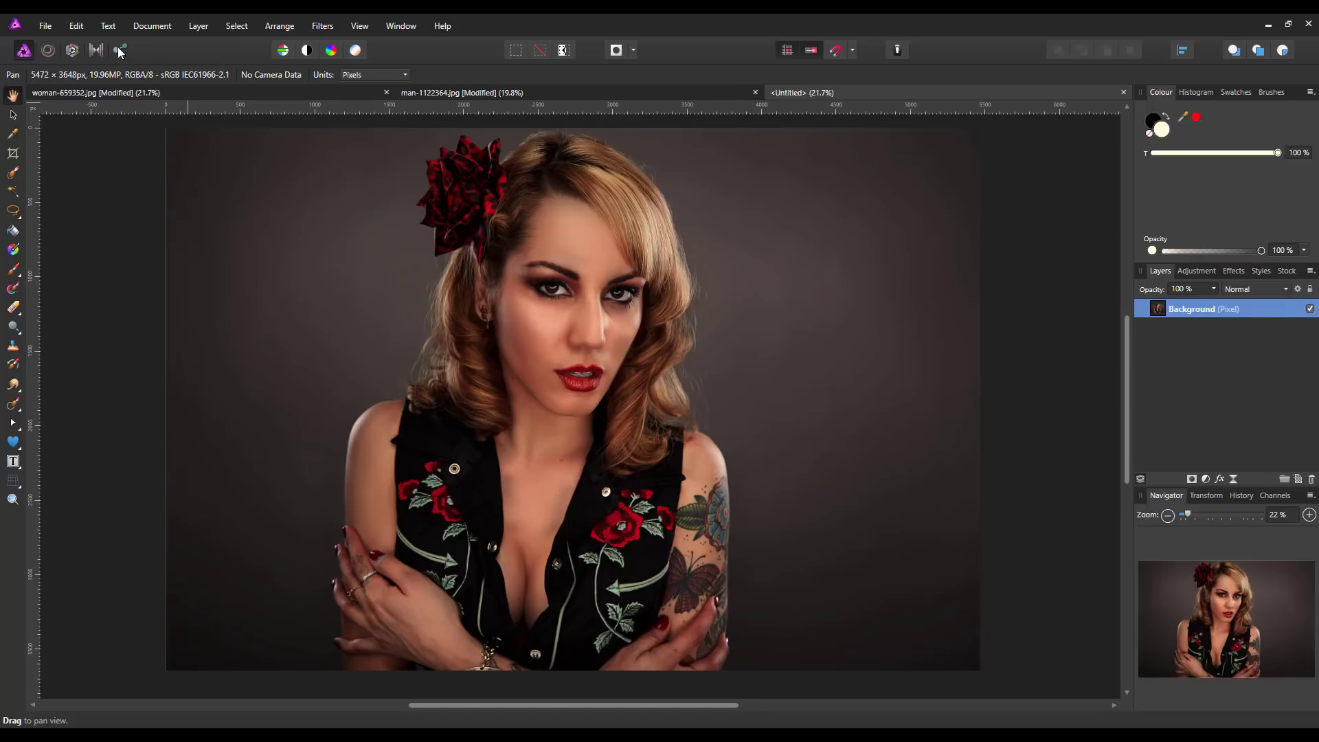
# Switch the new document to the Develop Persona, reset the Basic preset to Default, and apply Golden Glow 2 to the Basic settings.
pyautogui.click(72, 50)
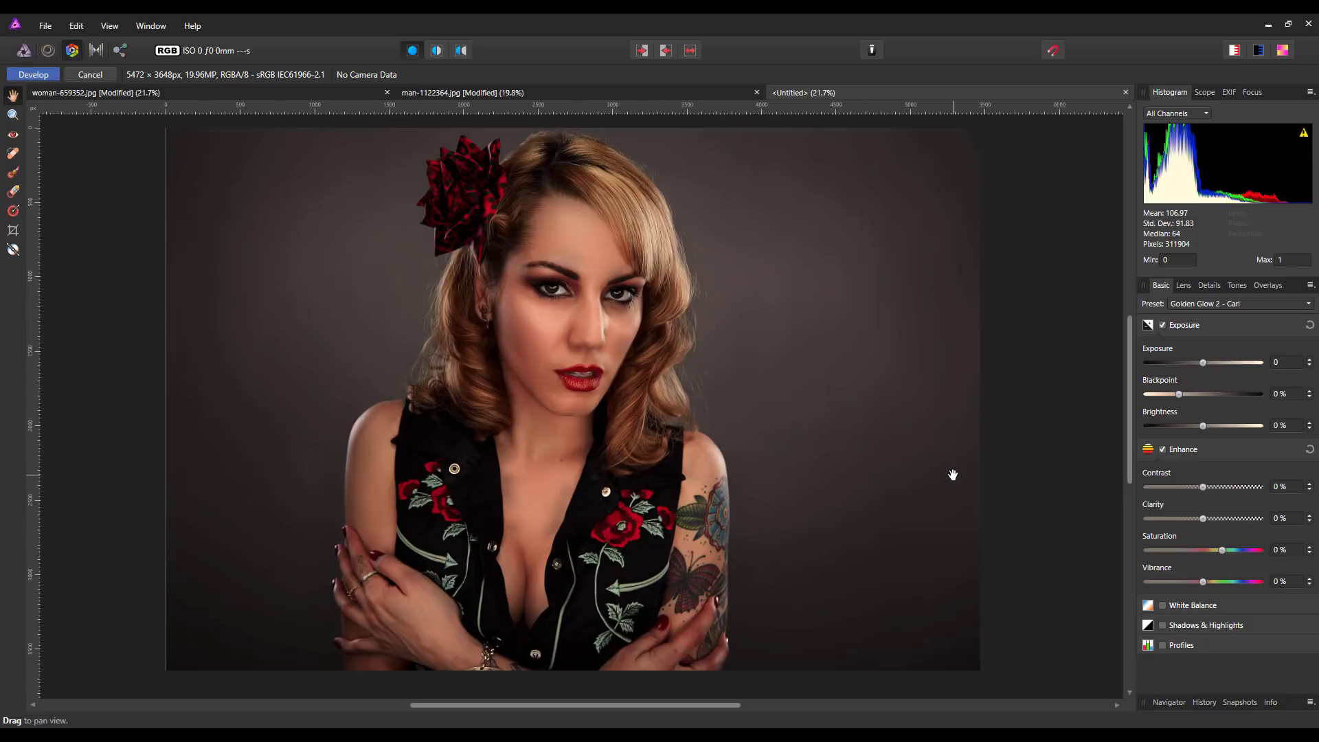
pyautogui.click(1310, 308)
pyautogui.click(1202, 323)
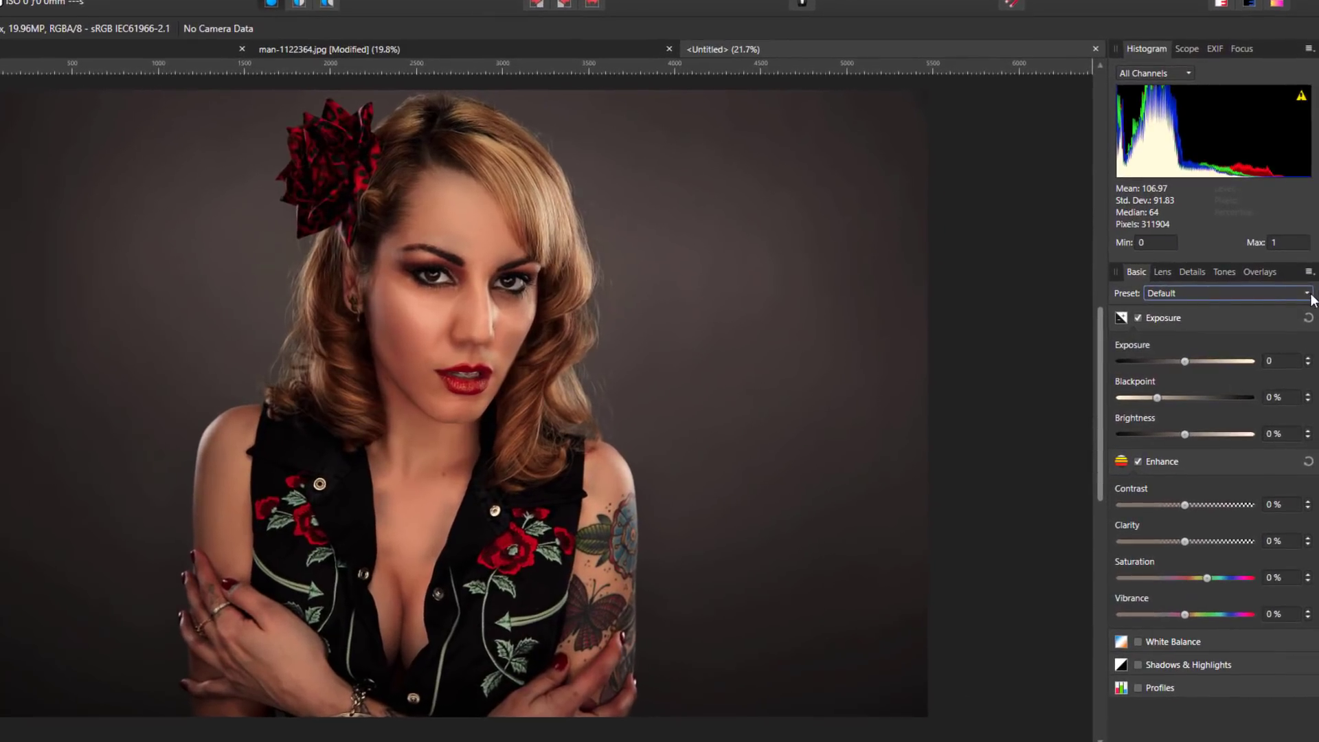
pyautogui.click(1304, 298)
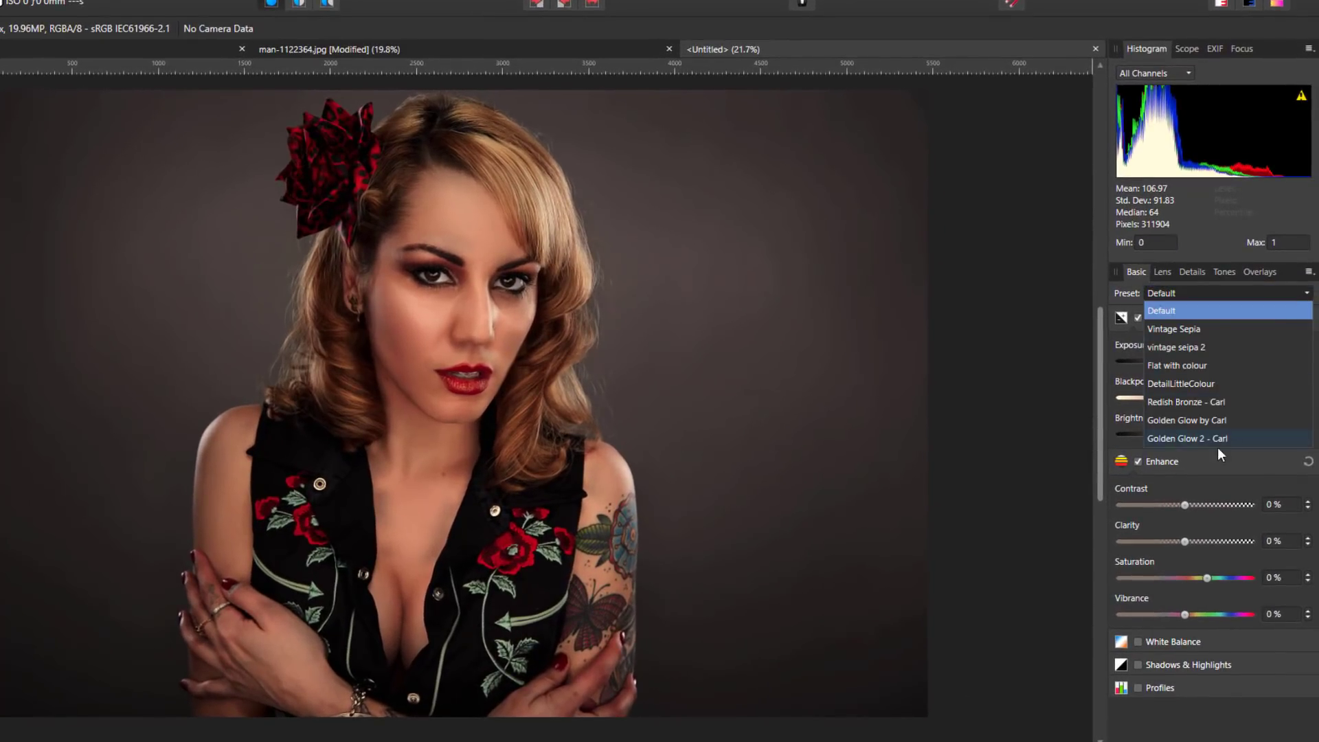
pyautogui.click(1177, 438)
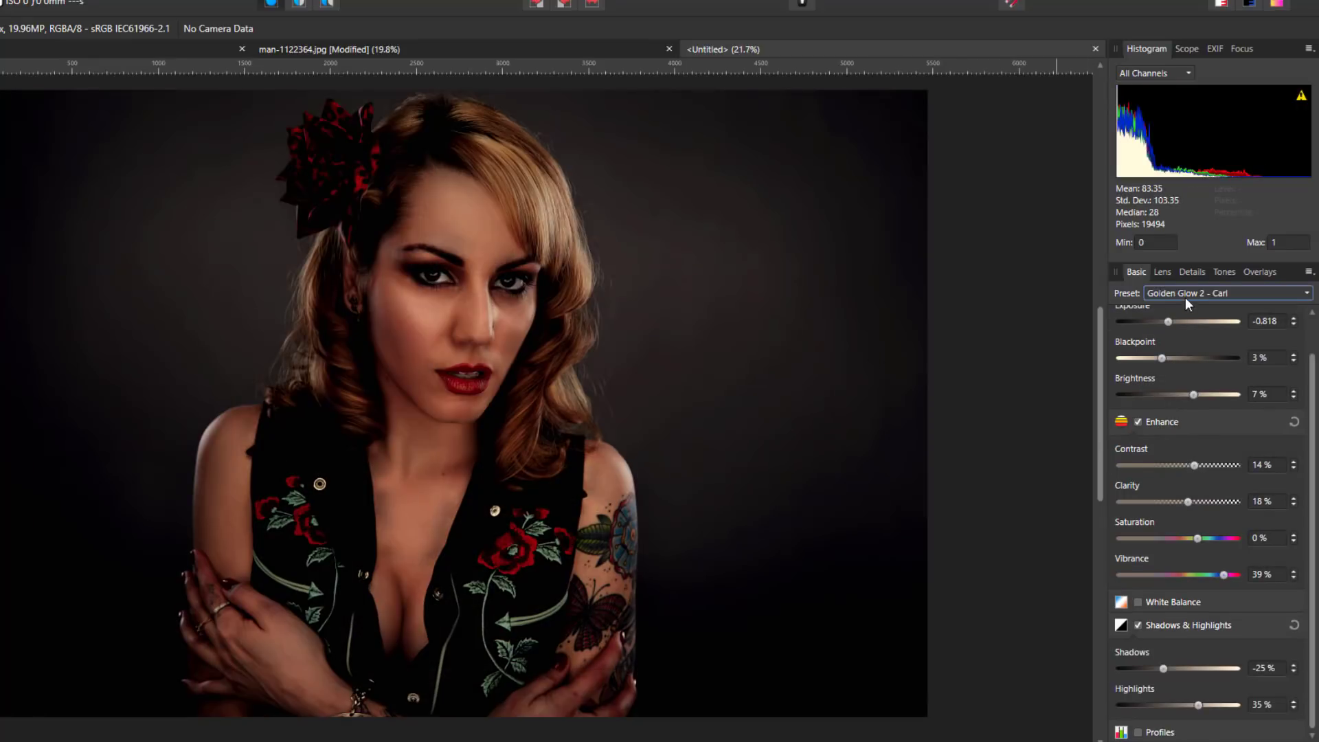
# Reset the Lens preset to Default and apply the Golden Glow 2 preset to the Lens settings.
pyautogui.click(1162, 272)
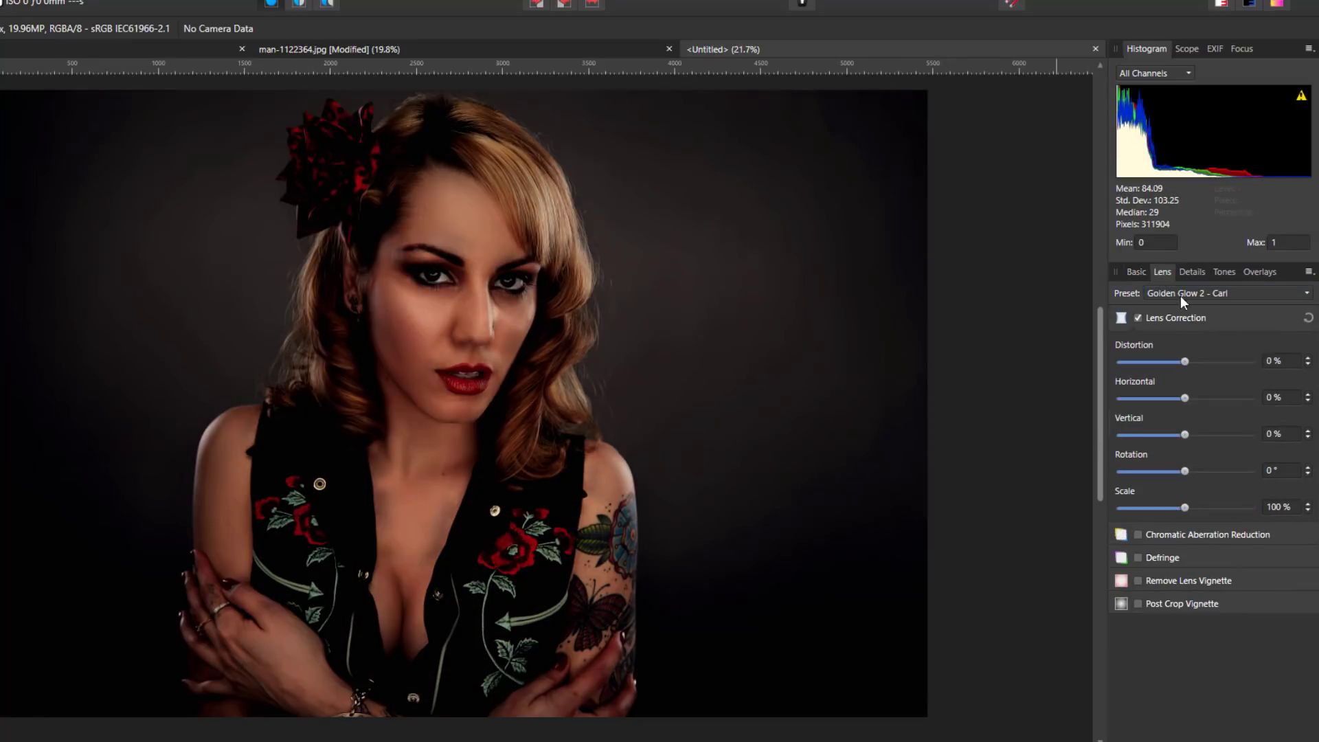
pyautogui.click(1309, 296)
pyautogui.click(1247, 305)
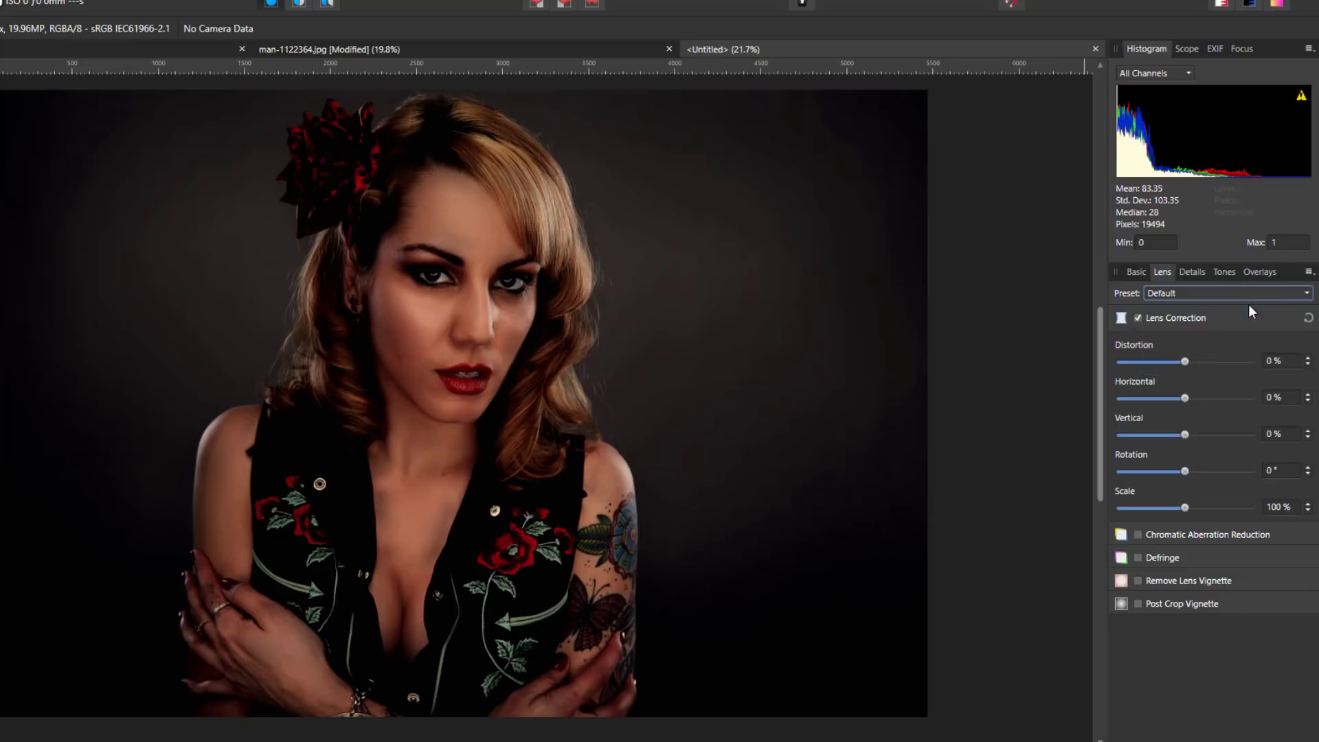
pyautogui.click(1309, 295)
pyautogui.click(1165, 362)
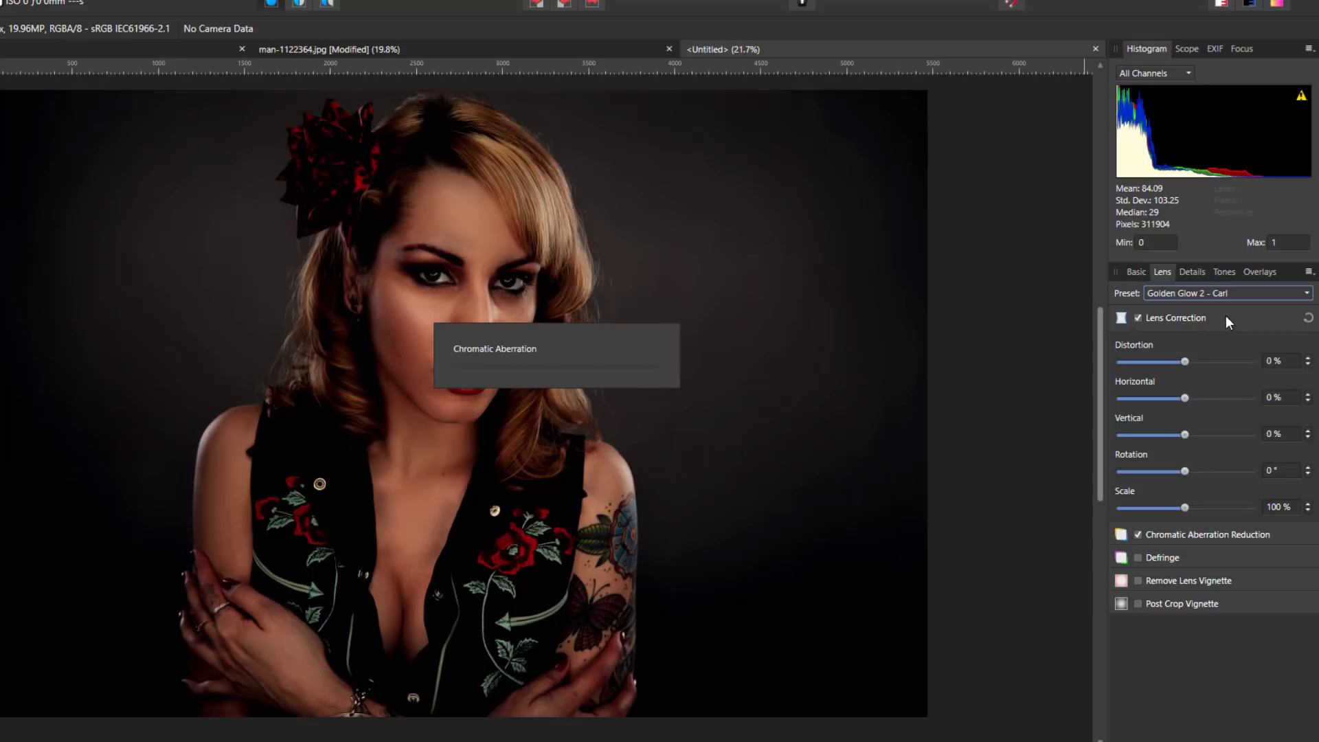
# Reset the Details preset to Default and apply the Golden Glow 2 preset to the Details settings.
pyautogui.click(1194, 273)
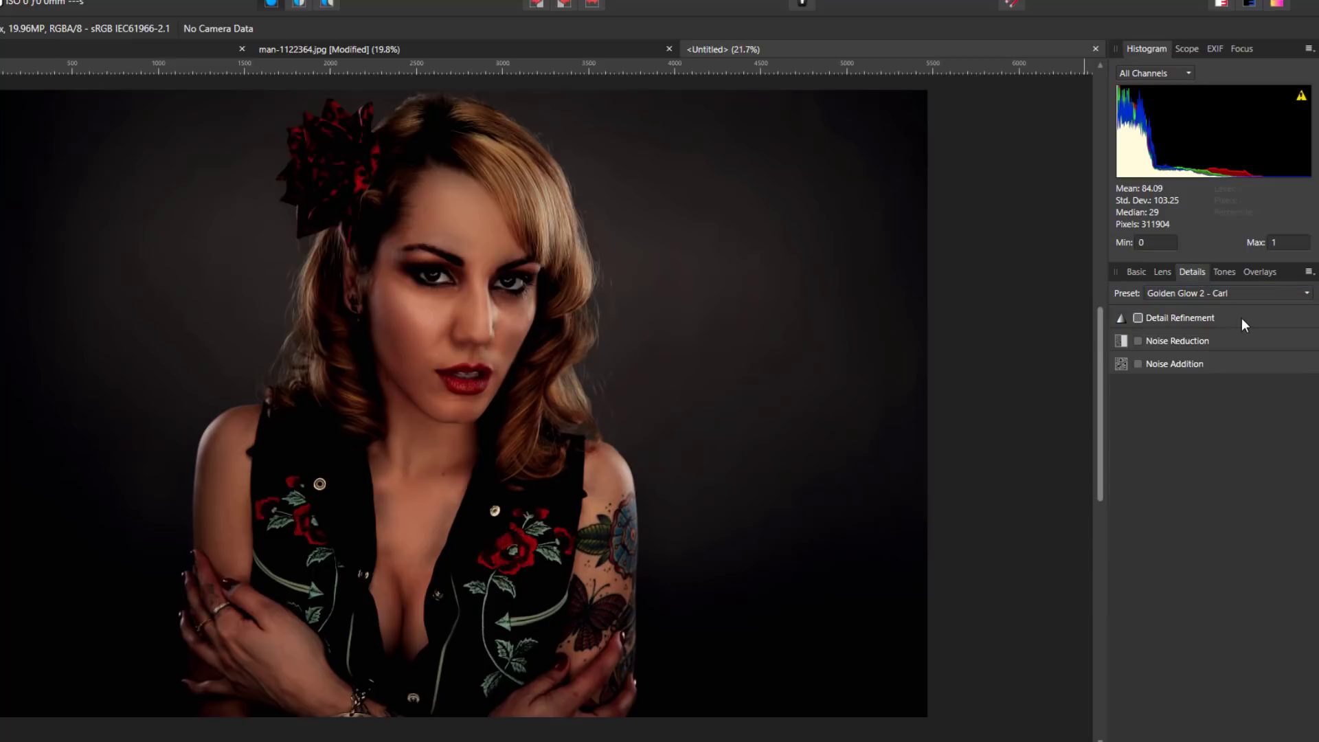
pyautogui.click(1307, 294)
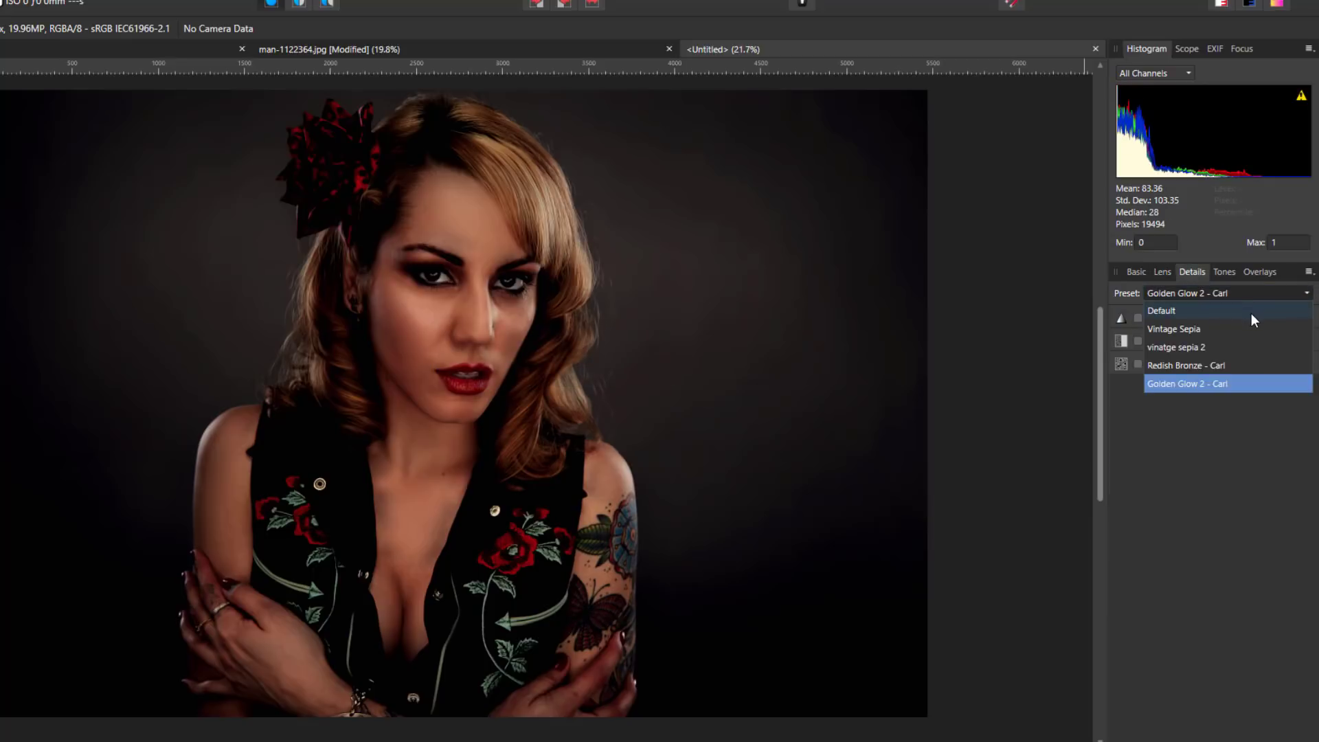
pyautogui.click(1251, 312)
pyautogui.click(1306, 294)
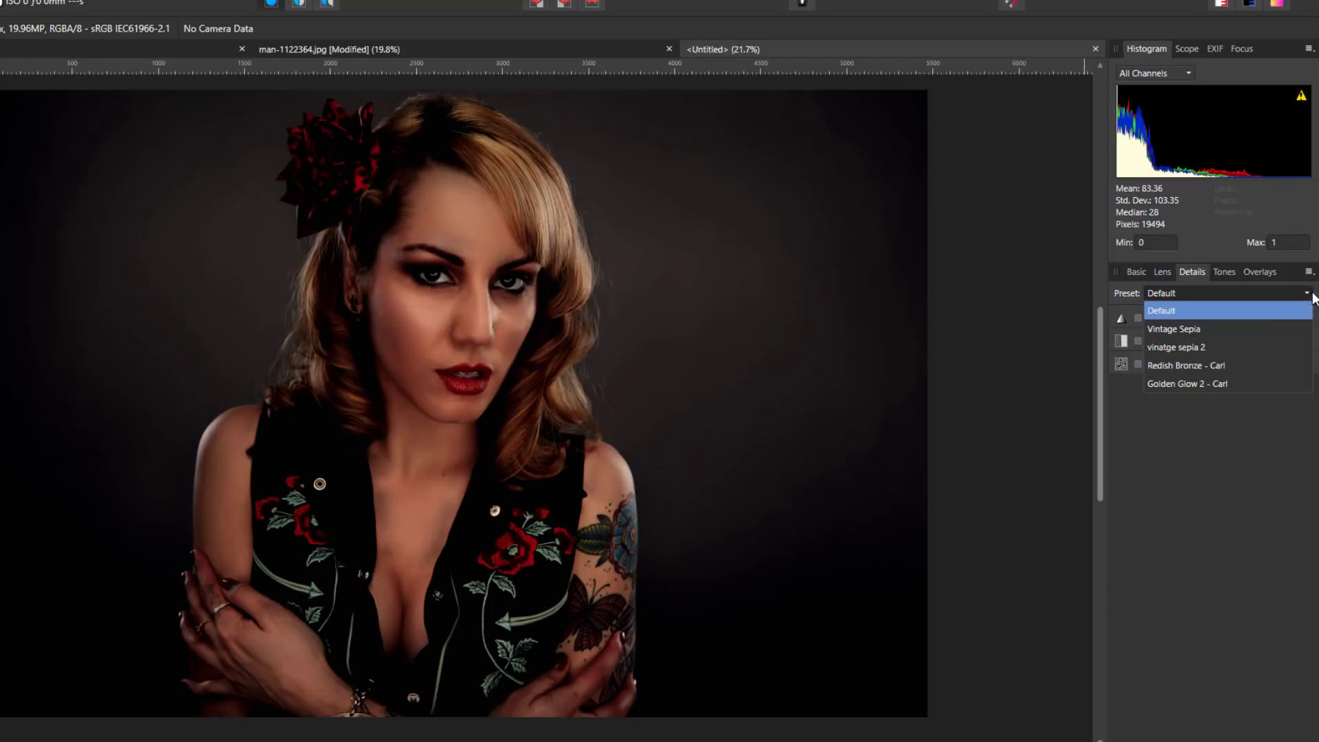
pyautogui.click(1181, 382)
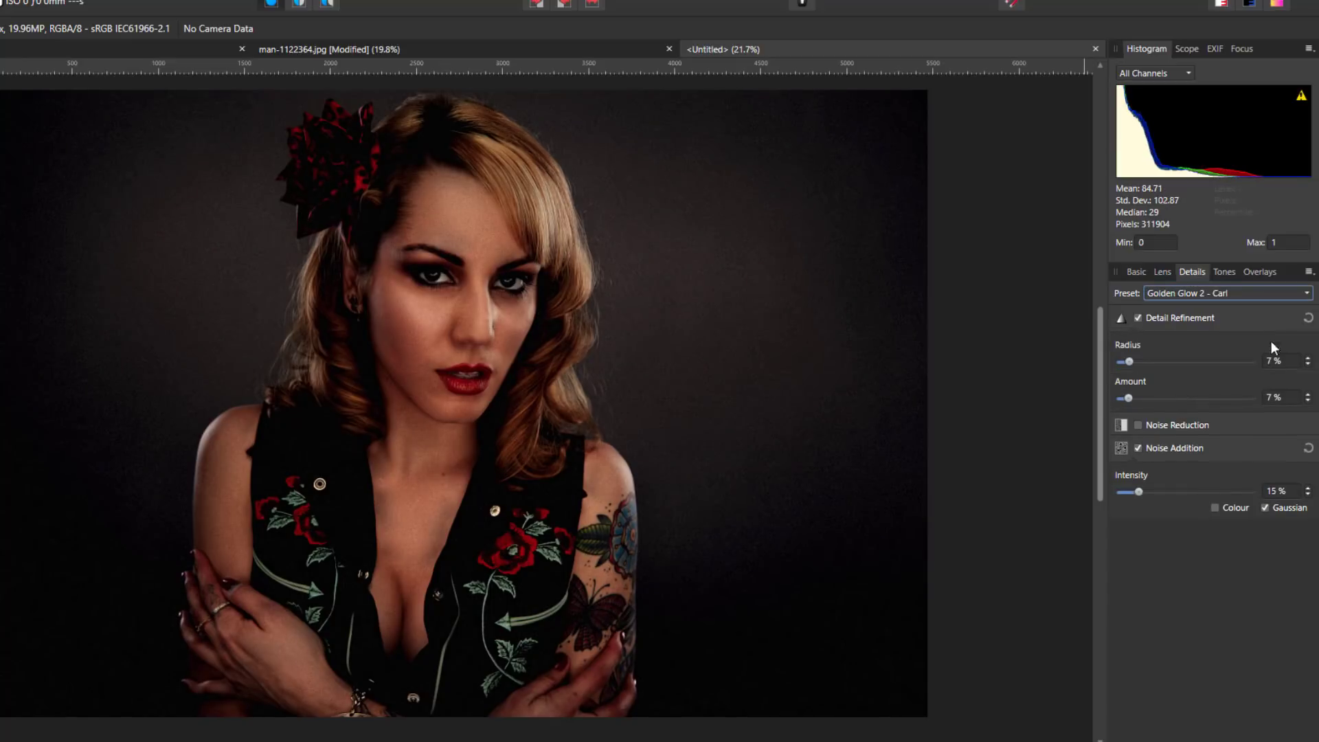
# Reapply the Golden Glow 2 preset to the Tones settings by way of Default, and develop the woman's photo.
pyautogui.click(1223, 273)
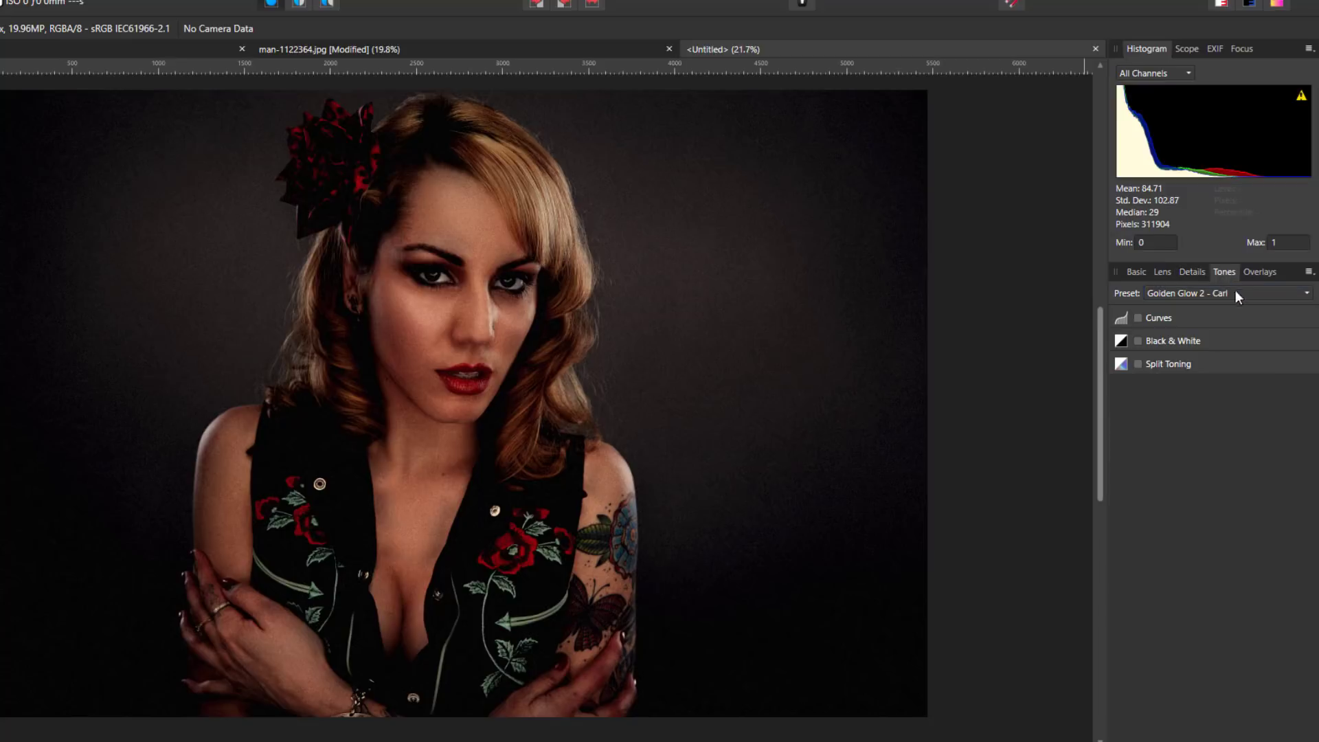
pyautogui.click(1312, 297)
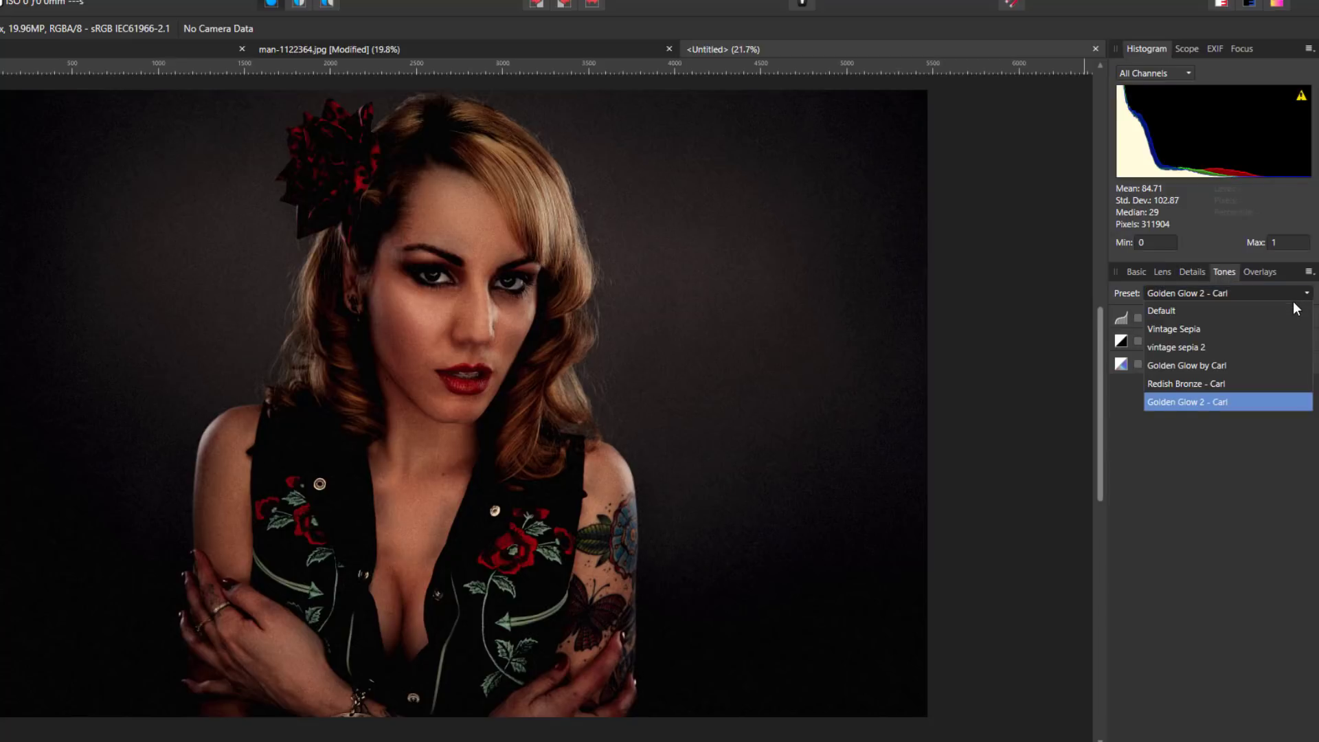
pyautogui.click(1302, 311)
pyautogui.click(1308, 295)
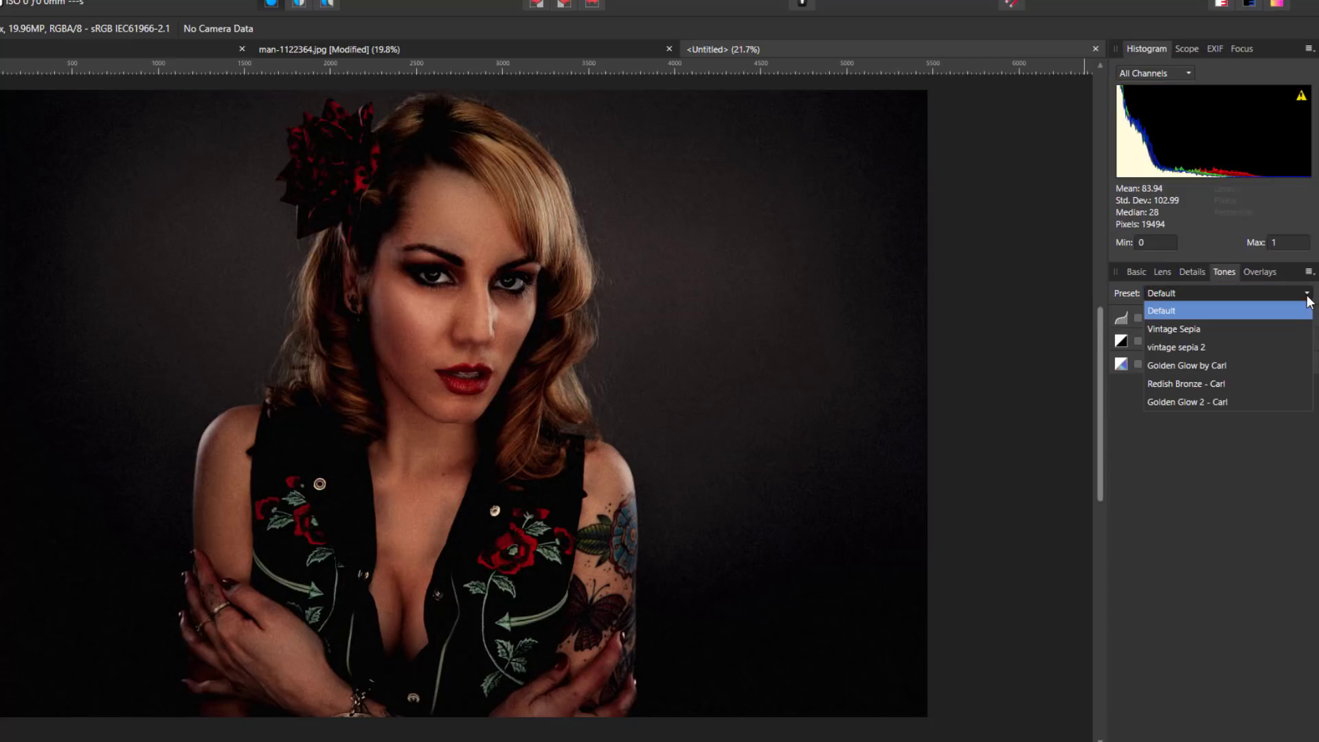
pyautogui.click(1177, 402)
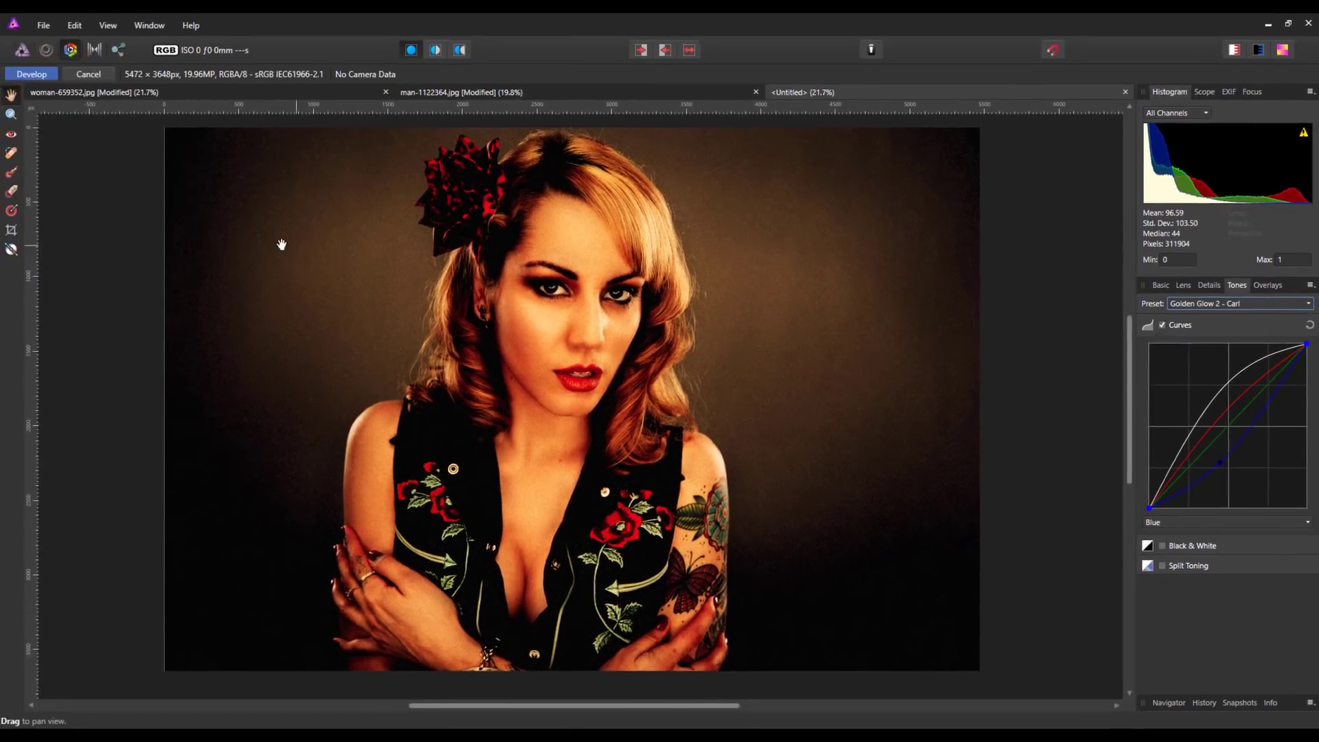
pyautogui.click(32, 74)
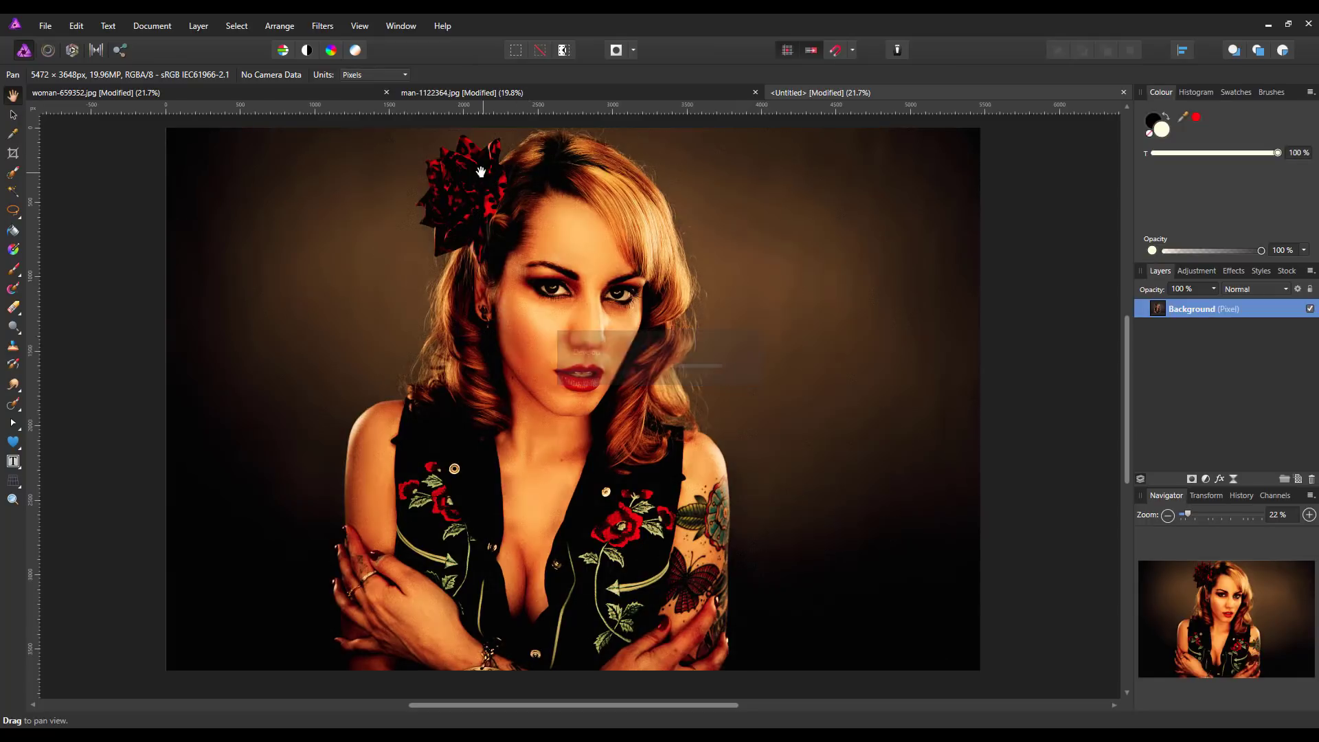
# Show the Developa preset layer in woman-659352.jpg and compare that version with the newly developed photo in the untitled document.
pyautogui.click(286, 92)
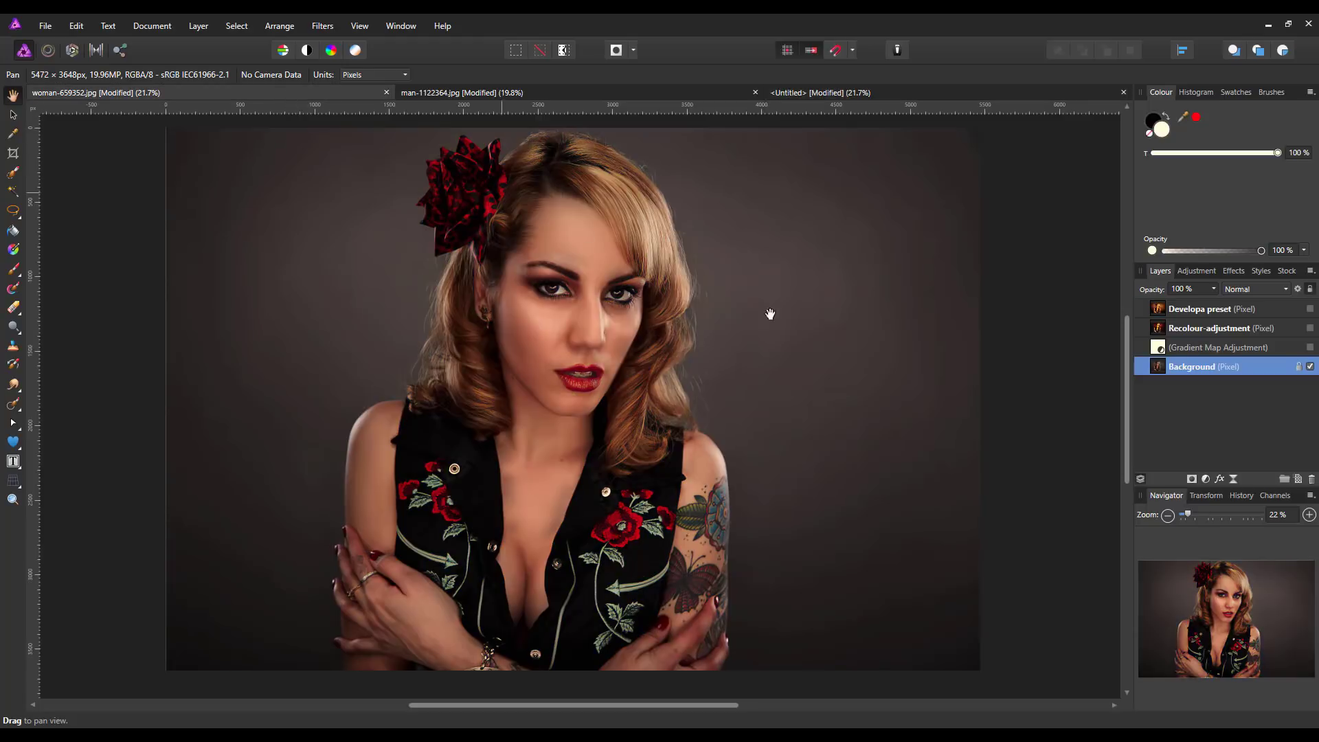
pyautogui.click(1311, 308)
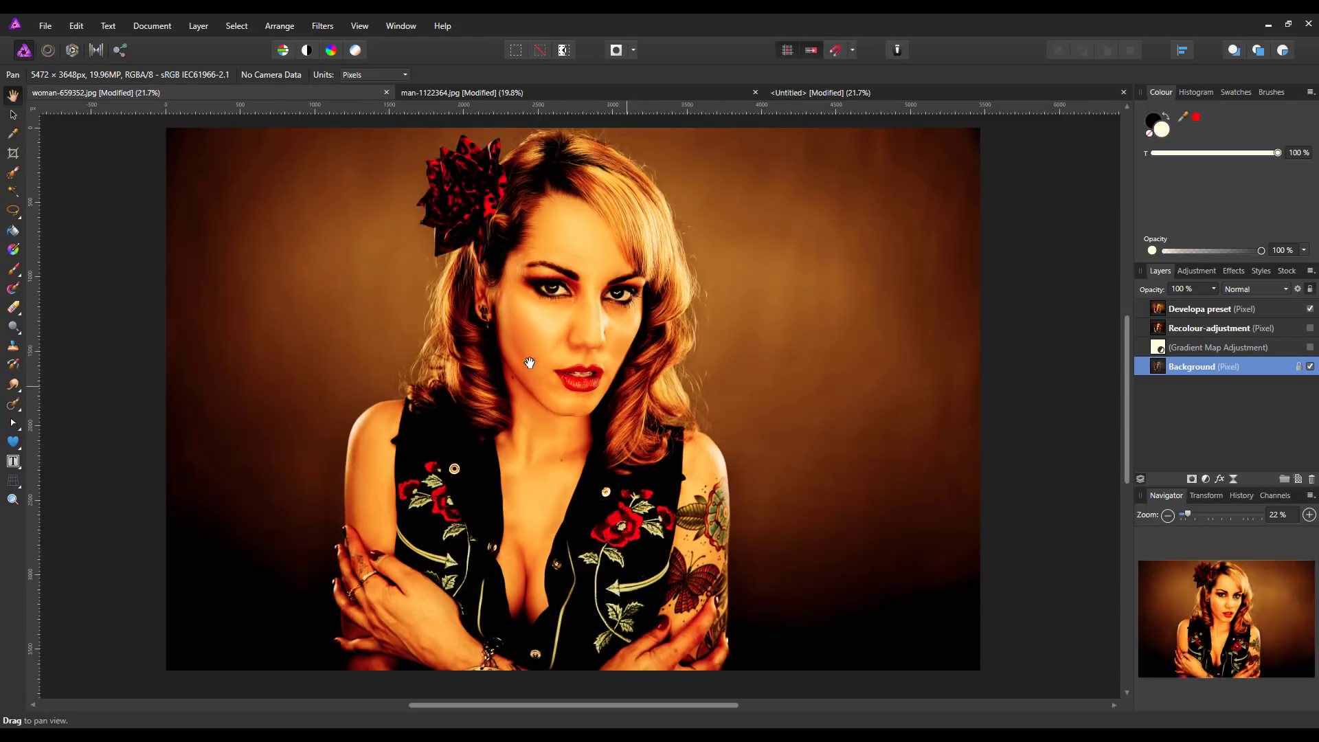
pyautogui.click(988, 95)
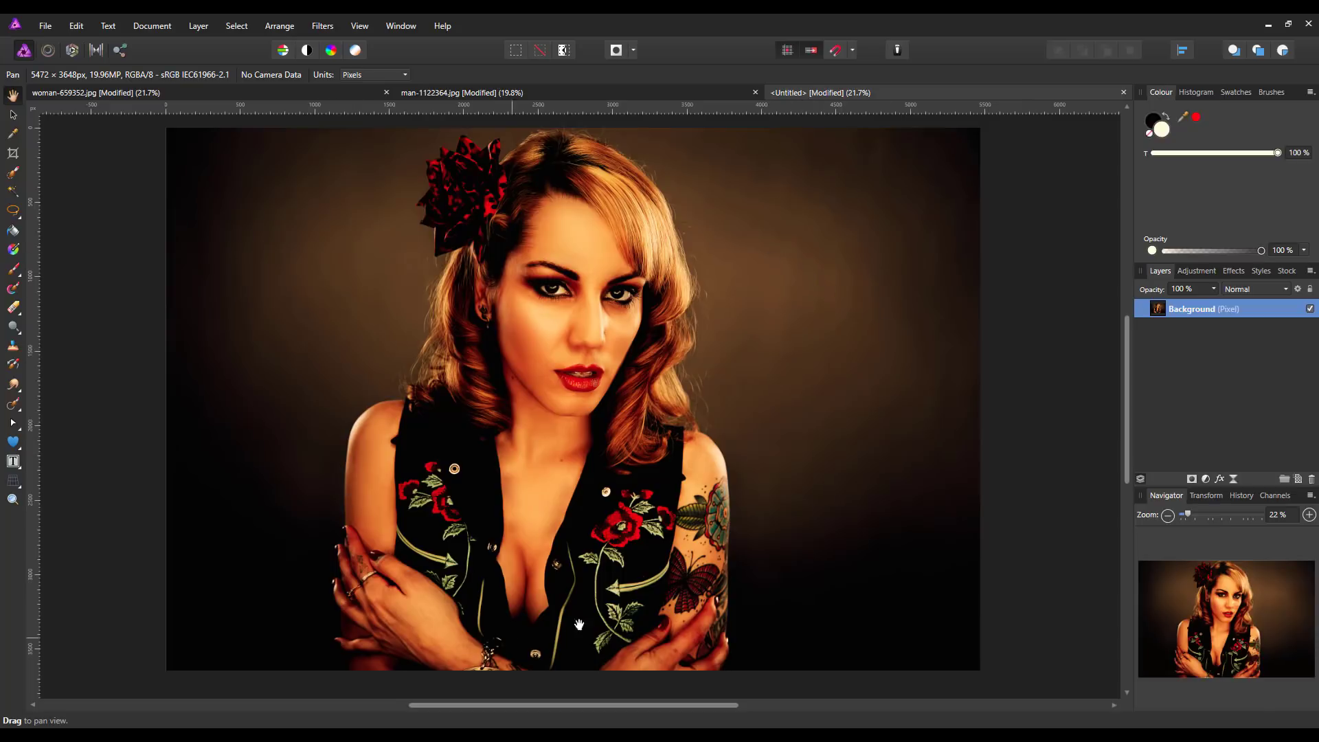
pyautogui.click(328, 94)
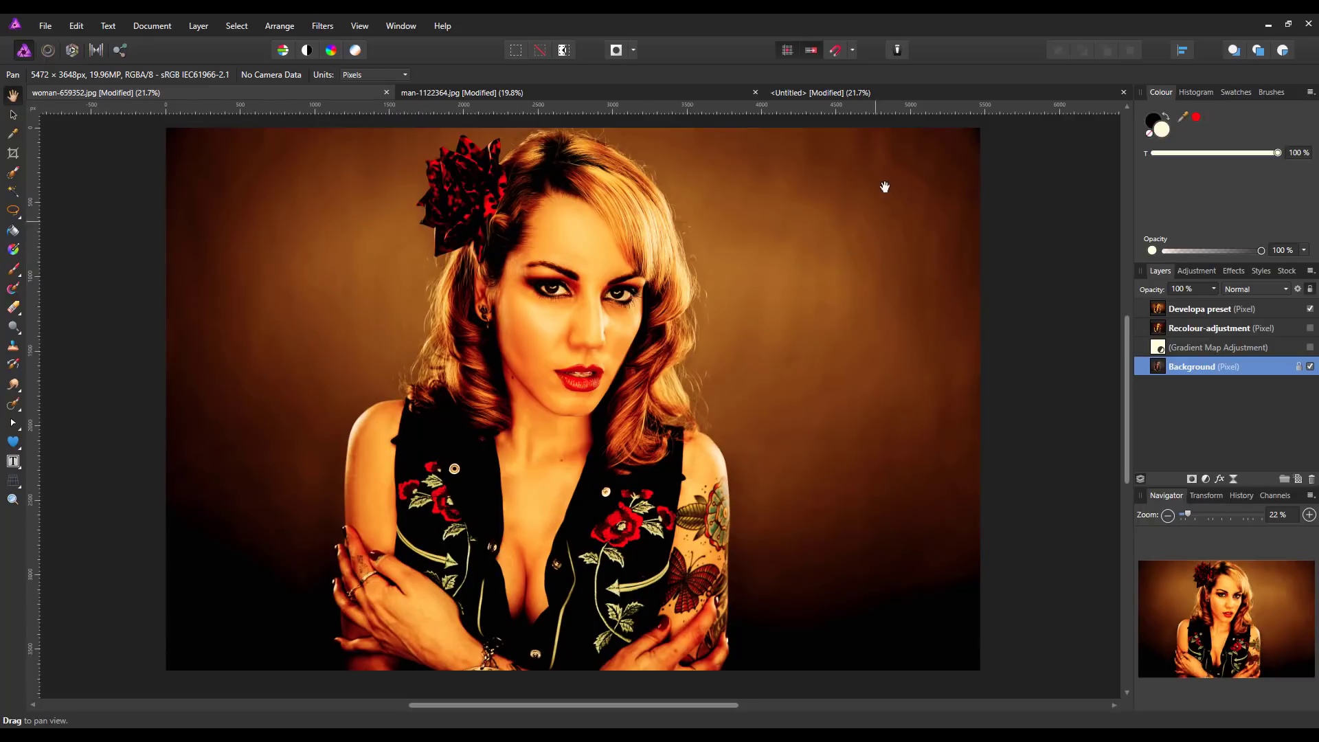
pyautogui.click(940, 96)
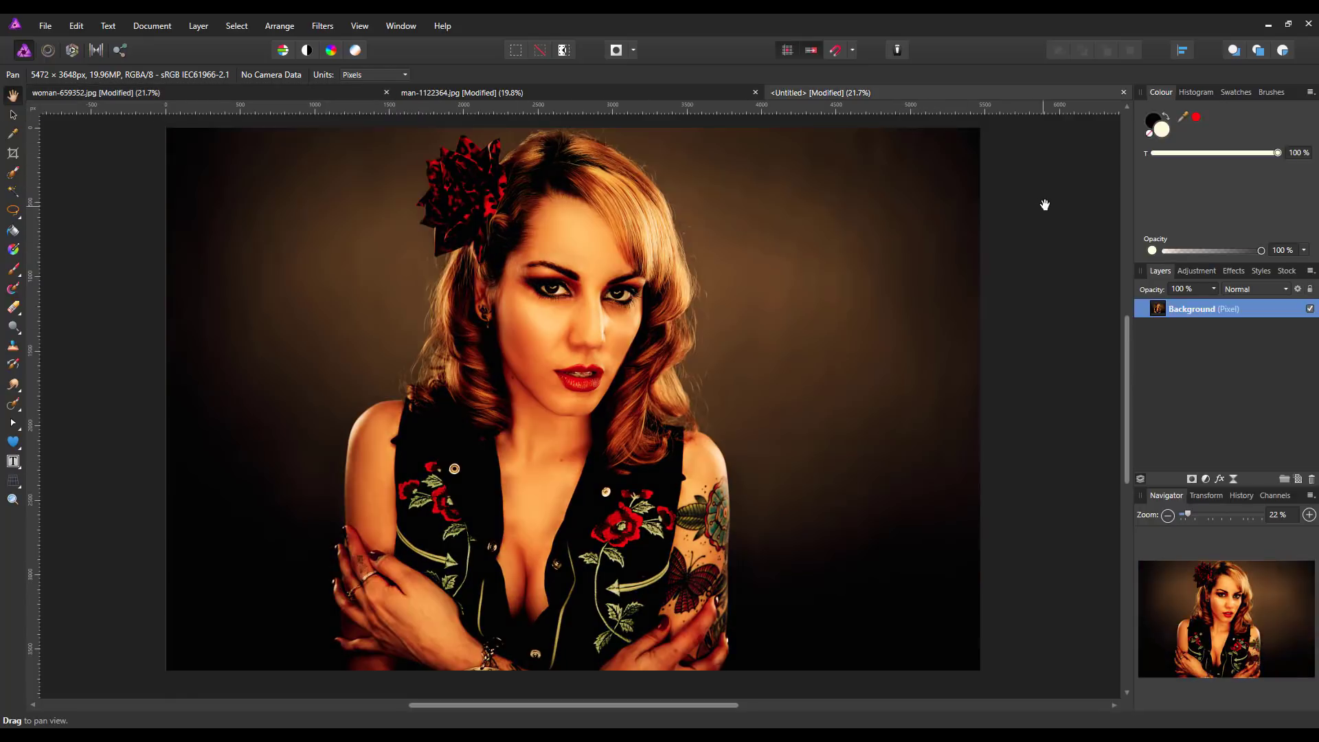